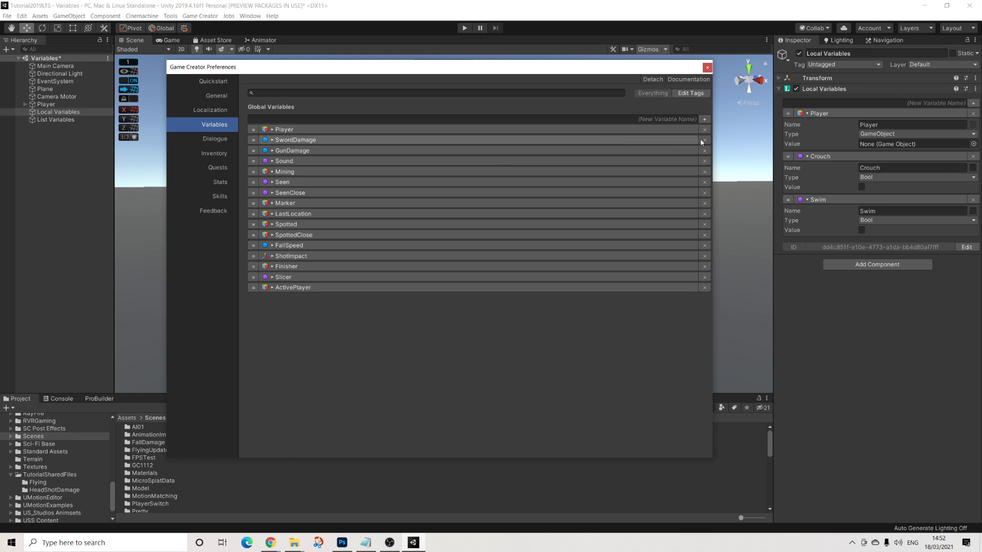
{"action": "left_click", "coordinate": [704, 118]}
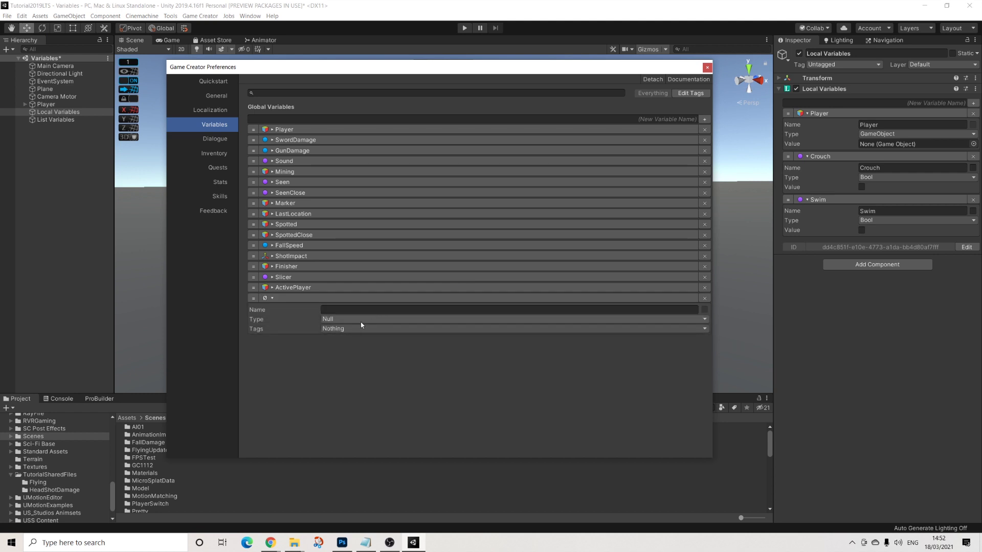
{"action": "left_click", "coordinate": [361, 319]}
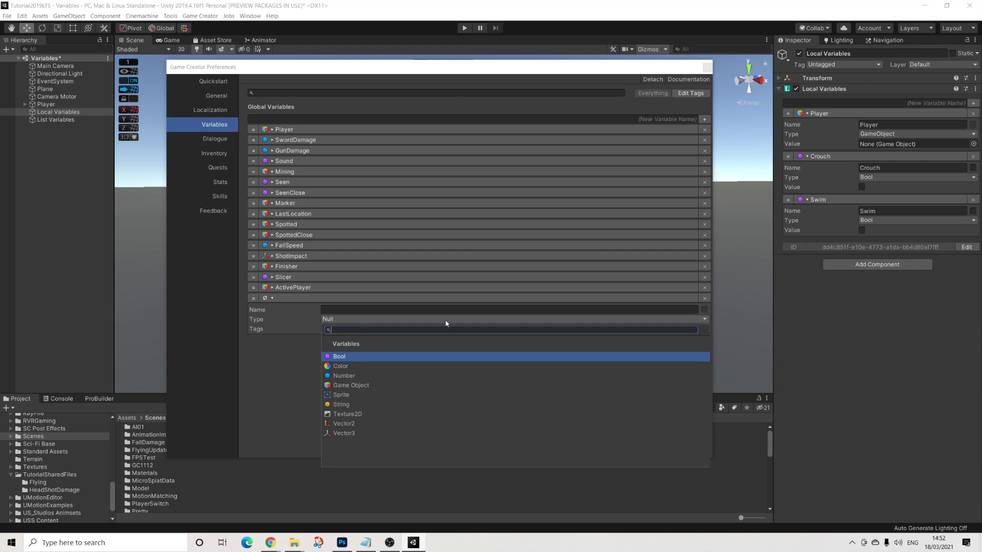
{"action": "left_click", "coordinate": [973, 103]}
{"action": "left_click", "coordinate": [864, 263]}
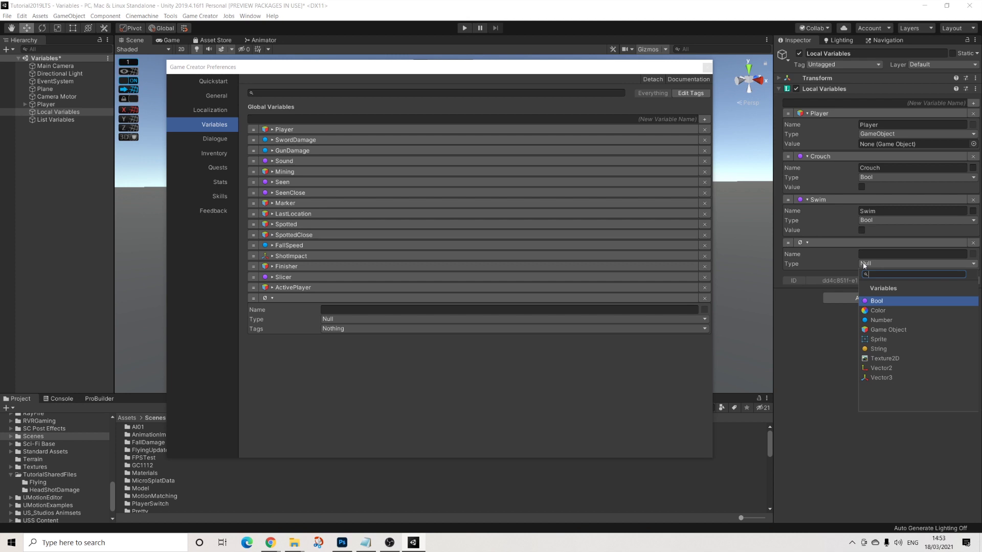
{"action": "left_click", "coordinate": [524, 321]}
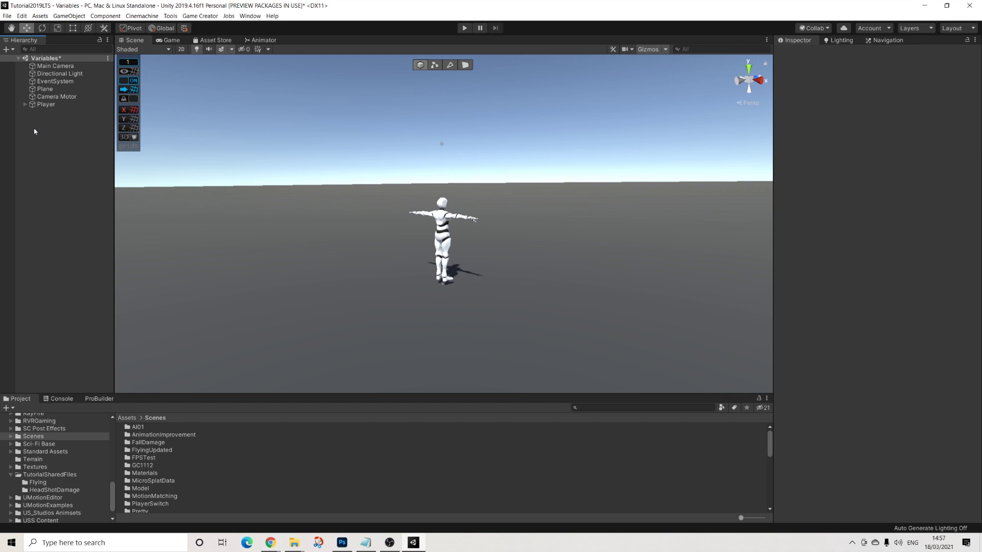
Create a Game Creator Trigger under the Player and remove its Sphere Collider.
{"action": "left_click", "coordinate": [33, 106]}
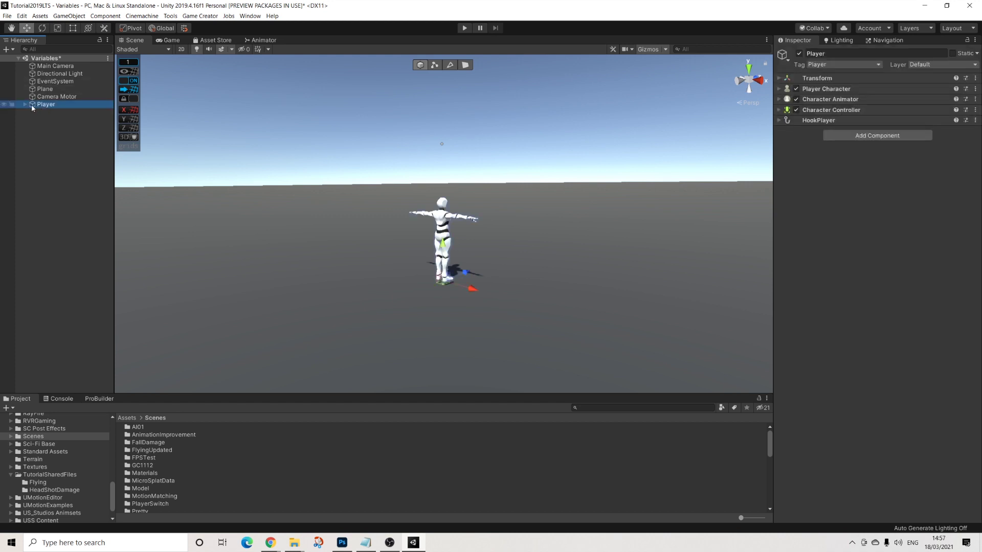
{"action": "right_click", "coordinate": [45, 106]}
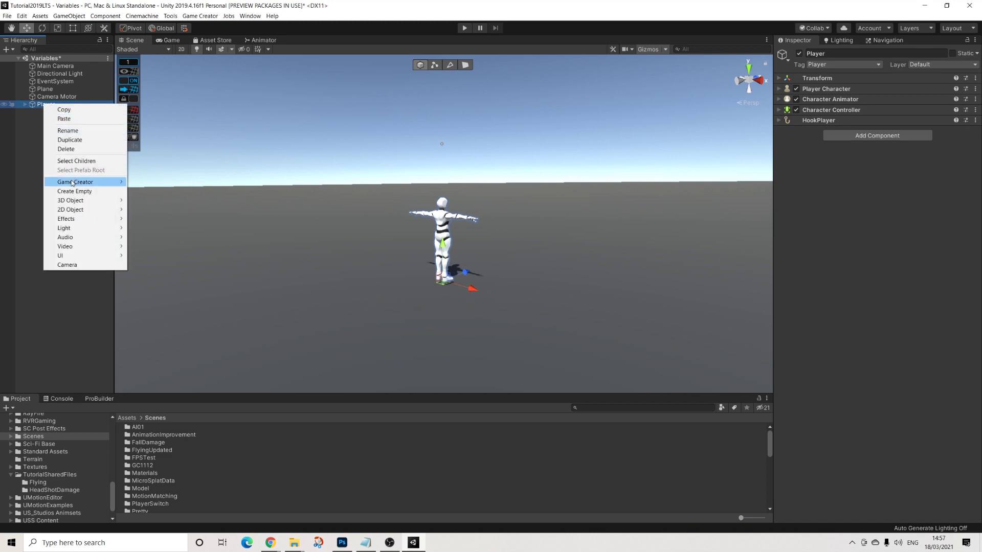
{"action": "mouse_move", "coordinate": [76, 182]}
{"action": "left_click", "coordinate": [147, 237]}
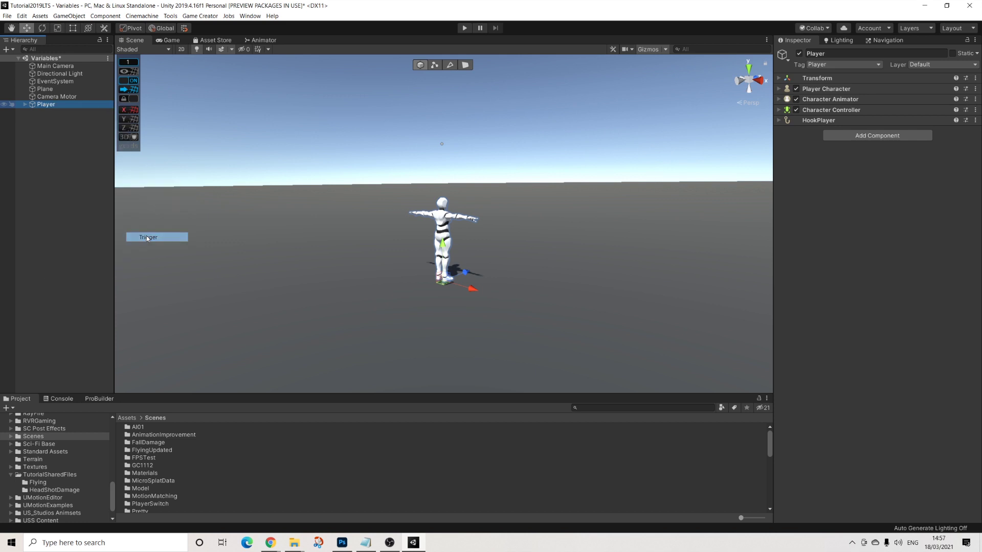
{"action": "left_click", "coordinate": [975, 89]}
{"action": "left_click", "coordinate": [916, 110]}
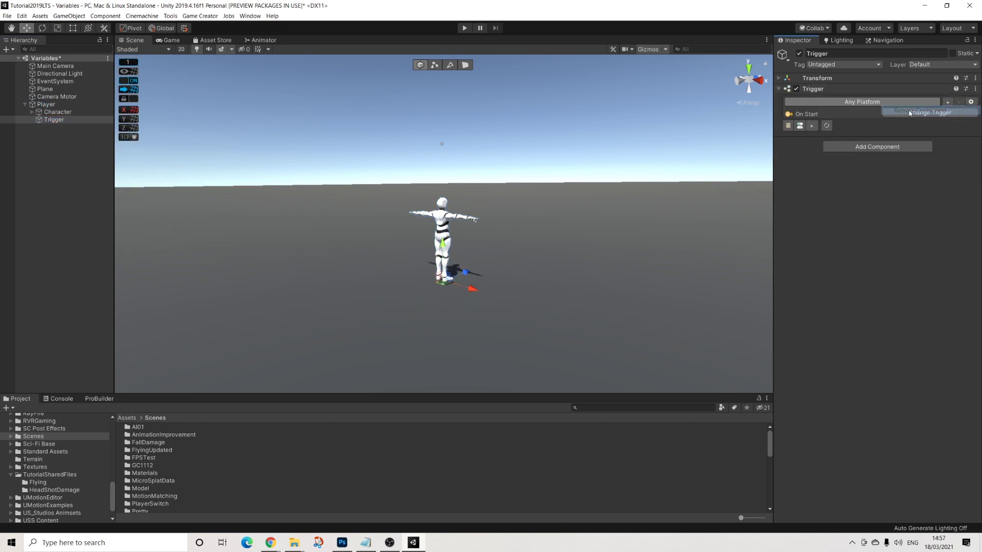
Set the trigger to fire On Key Down with key code C.
{"action": "left_click", "coordinate": [852, 147]}
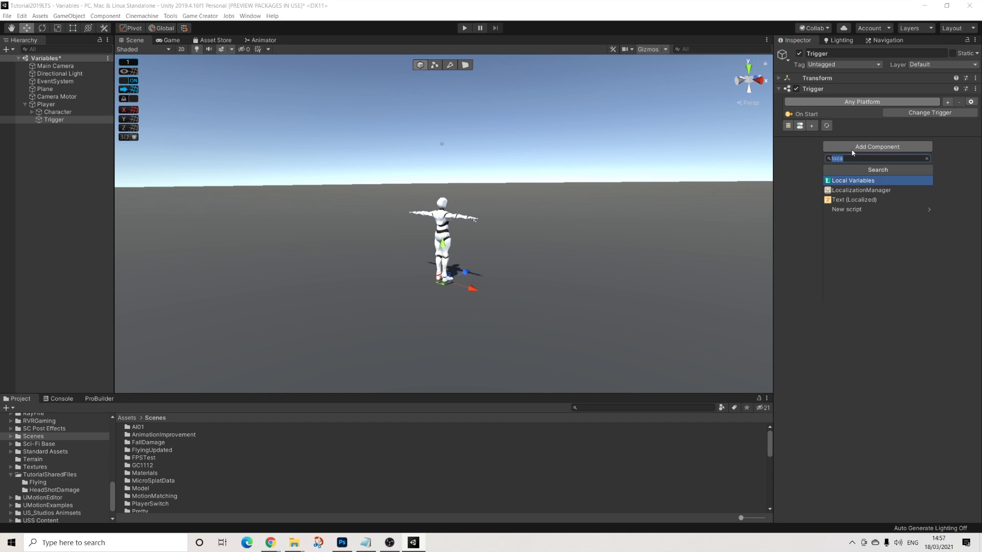
{"action": "left_click", "coordinate": [869, 122]}
{"action": "left_click", "coordinate": [901, 114]}
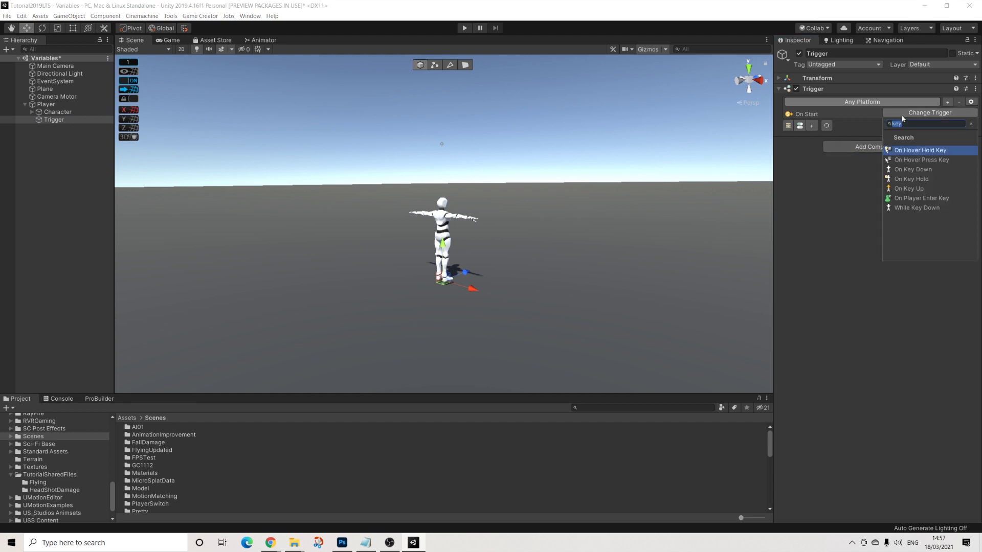
{"action": "key", "text": "Down"}
{"action": "key", "text": "Down"}
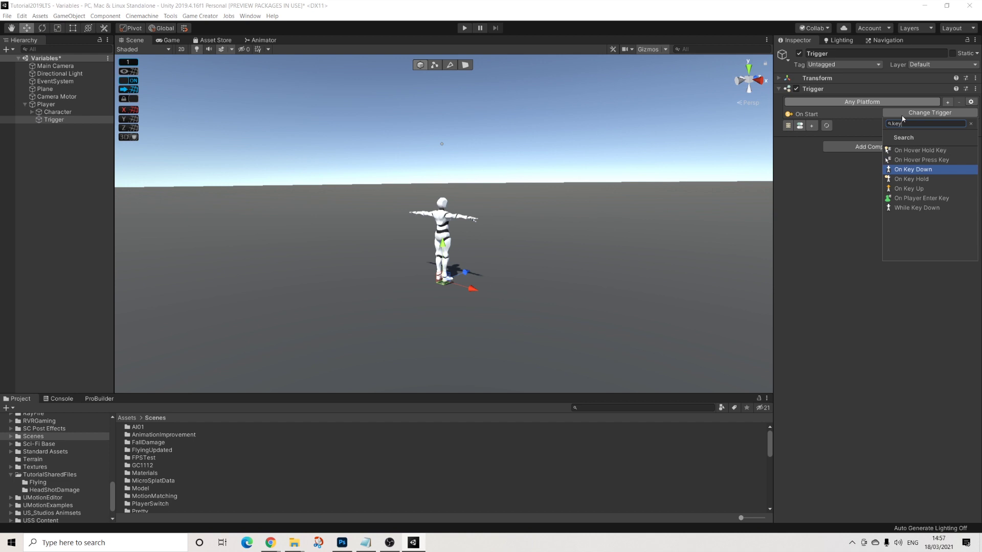
{"action": "key", "text": "Return"}
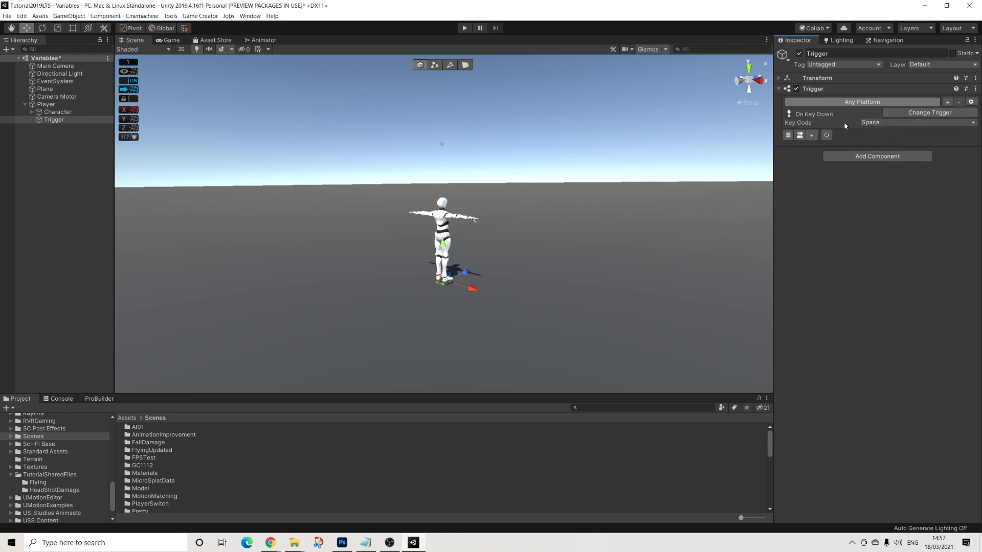
{"action": "left_click", "coordinate": [801, 135]}
{"action": "left_click", "coordinate": [871, 123]}
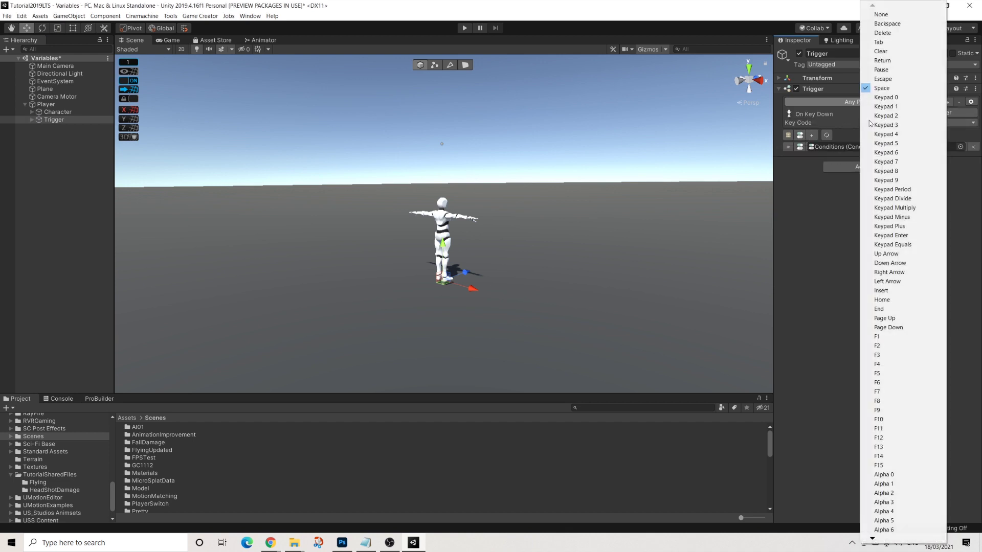
{"action": "key", "text": "Down"}
{"action": "key", "text": "Down"}
{"action": "key", "text": "Down"}
{"action": "key", "text": "Down"}
{"action": "key", "text": "Down"}
{"action": "key", "text": "Down"}
{"action": "key", "text": "Down"}
{"action": "key", "text": "Down"}
{"action": "key", "text": "Down"}
{"action": "key", "text": "Down"}
{"action": "key", "text": "Down"}
{"action": "key", "text": "Down"}
{"action": "key", "text": "Down"}
{"action": "key", "text": "Down"}
{"action": "key", "text": "Down"}
{"action": "key", "text": "Down"}
{"action": "key", "text": "Down"}
{"action": "key", "text": "Down"}
{"action": "key", "text": "Down"}
{"action": "key", "text": "Down"}
{"action": "key", "text": "Down"}
{"action": "key", "text": "Down"}
{"action": "key", "text": "Down"}
{"action": "key", "text": "Down"}
{"action": "key", "text": "Down"}
{"action": "key", "text": "Return"}
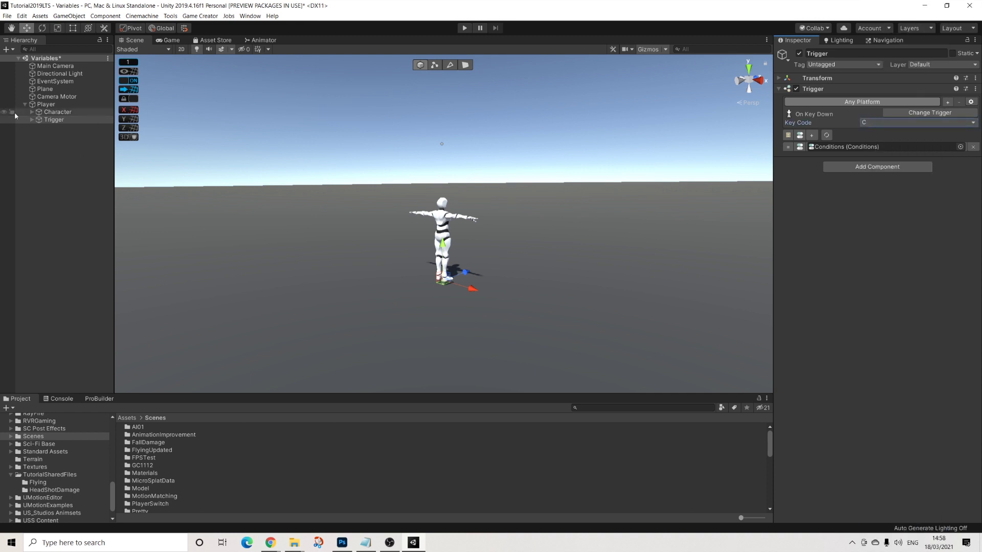
Add a clause to the Trigger's Conditions with a Draw Weapon action for the Player.
{"action": "left_click", "coordinate": [32, 120]}
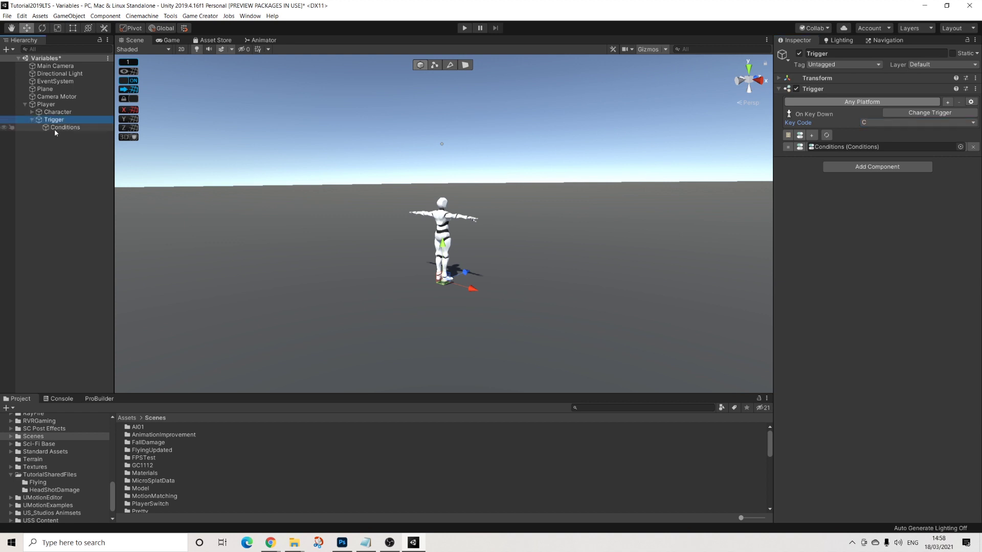
{"action": "left_click", "coordinate": [55, 129]}
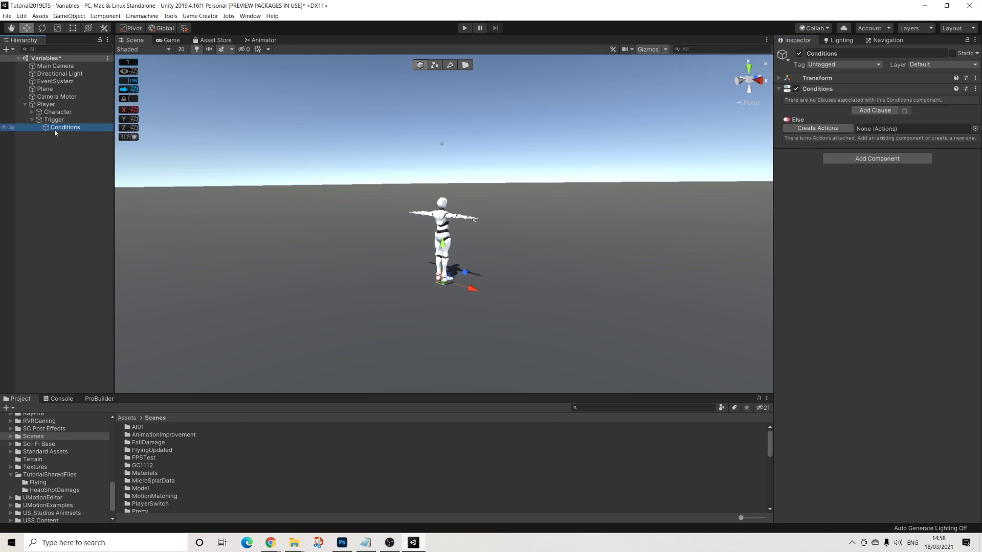
{"action": "left_click", "coordinate": [860, 111]}
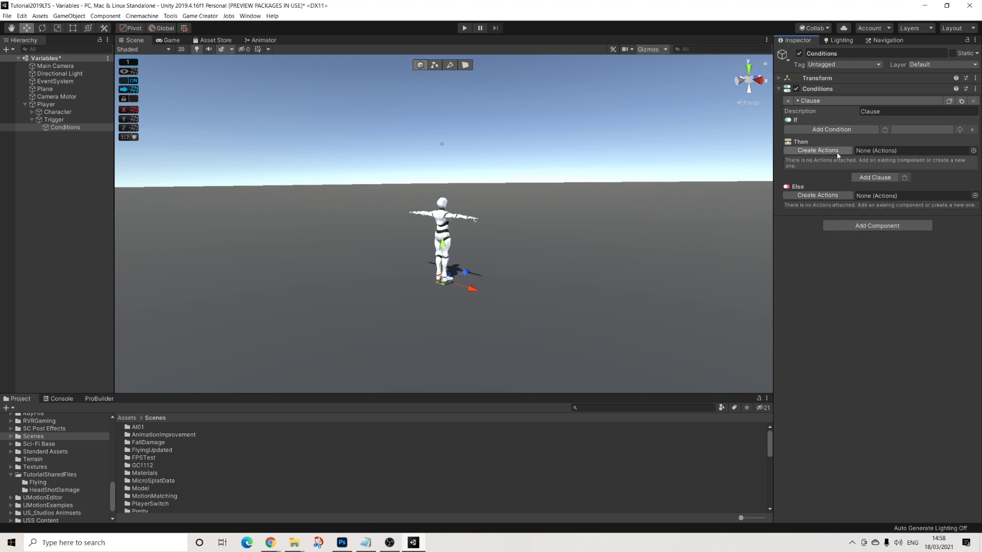
{"action": "left_click", "coordinate": [817, 153]}
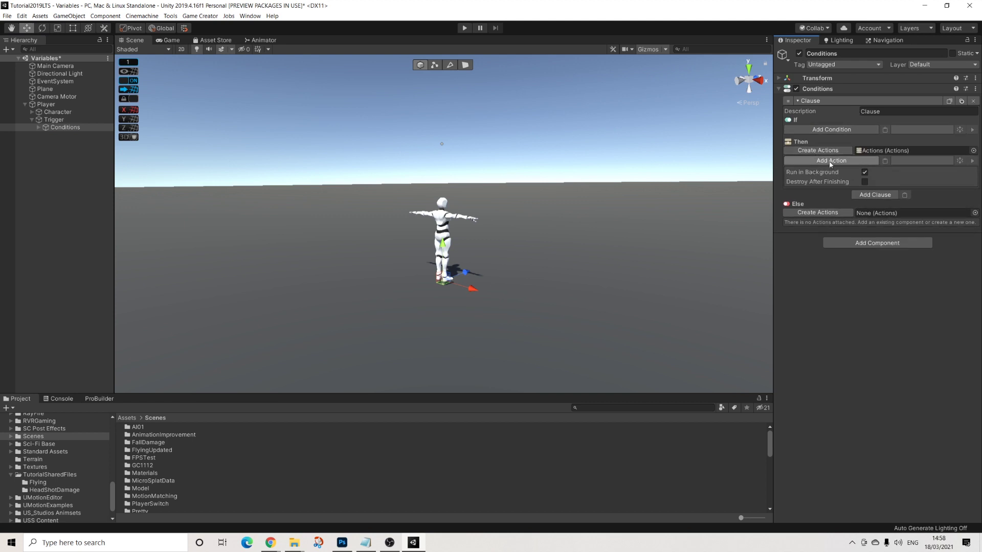
{"action": "left_click", "coordinate": [831, 161]}
{"action": "type", "text": "dra"}
{"action": "key", "text": "Return"}
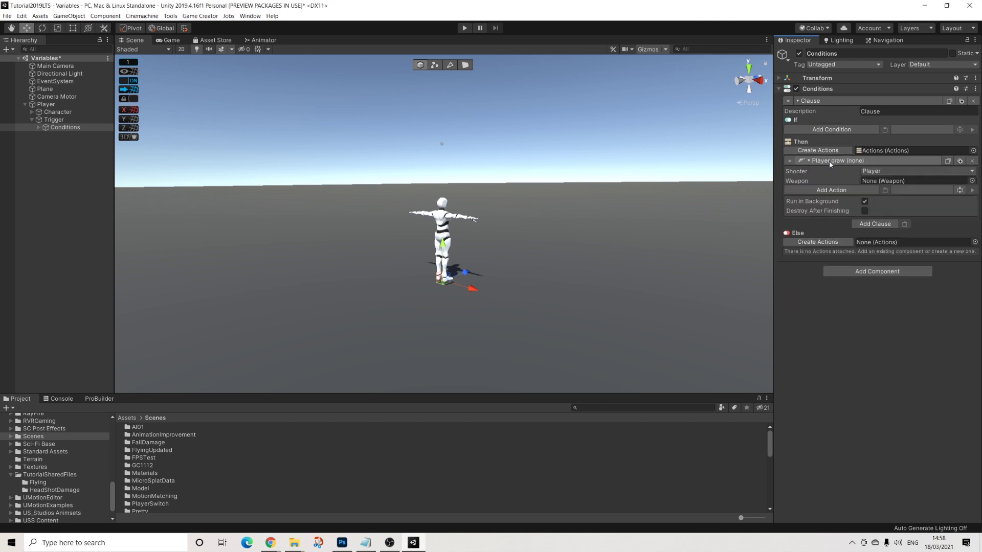
Add a Shooter Is Unarmed condition to that clause, then add a second clause.
{"action": "left_click", "coordinate": [820, 130]}
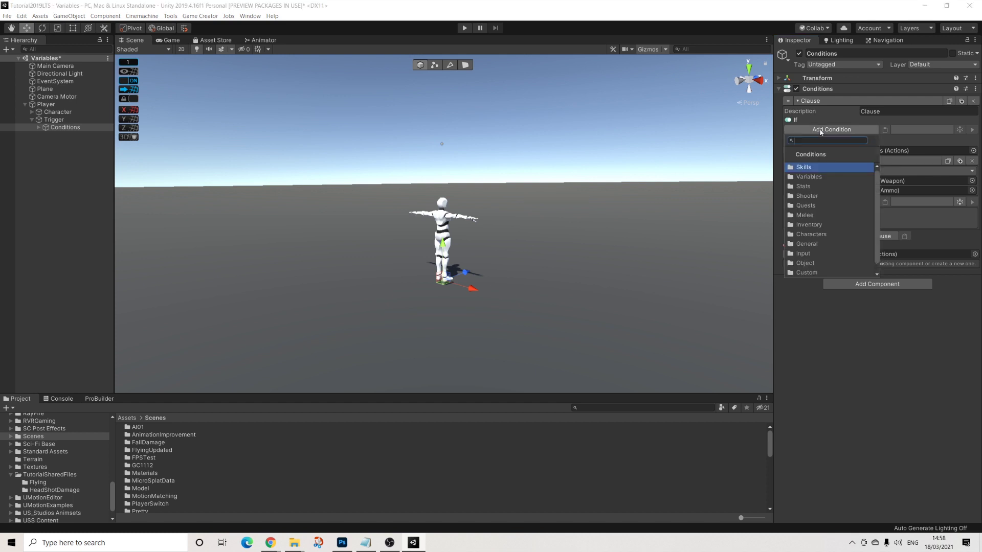
{"action": "left_click", "coordinate": [810, 197]}
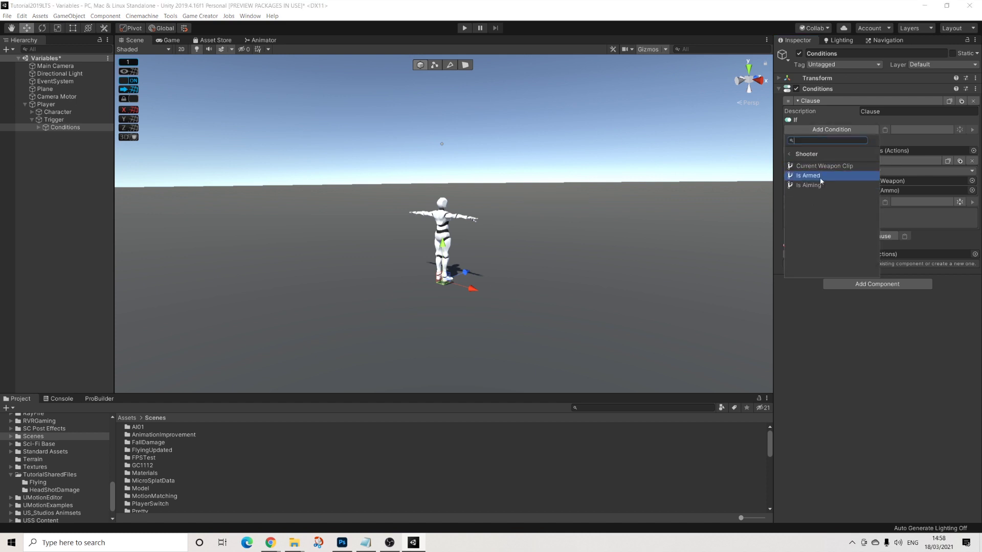
{"action": "left_click", "coordinate": [813, 182]}
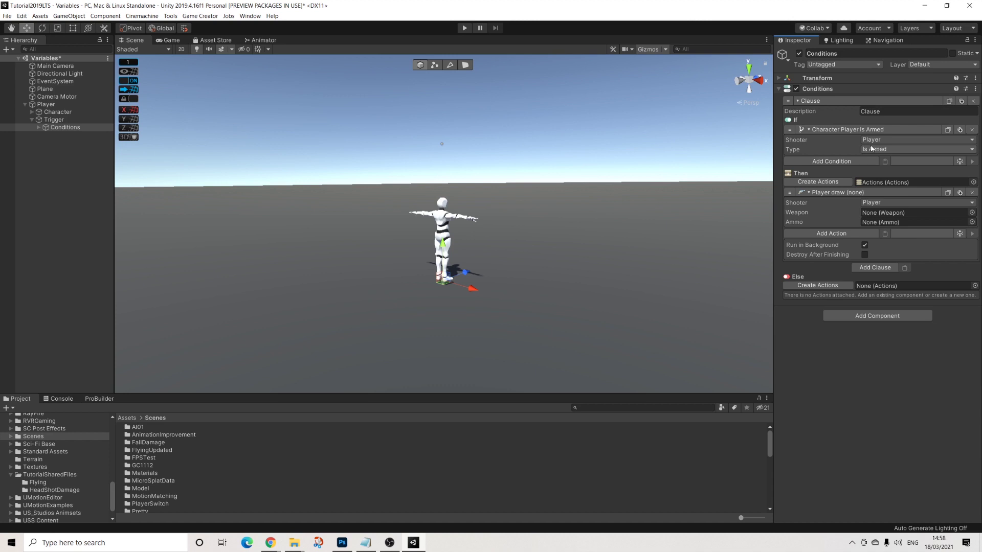
{"action": "left_click", "coordinate": [872, 150]}
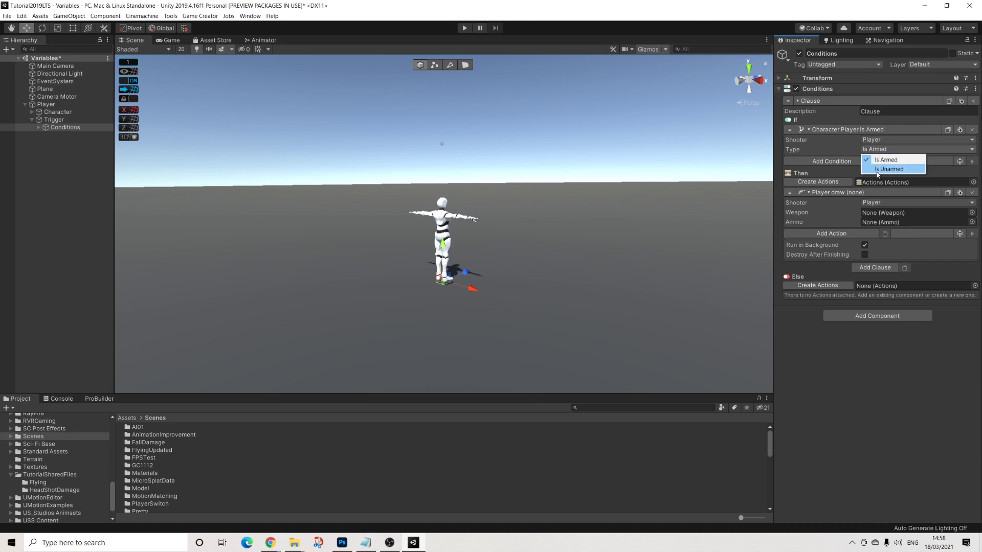
{"action": "left_click", "coordinate": [880, 169]}
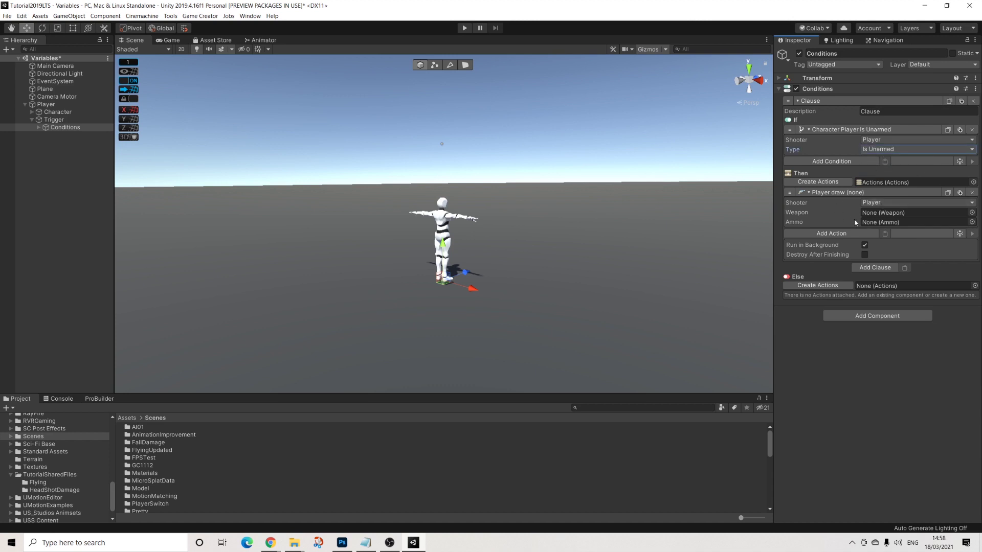
{"action": "left_click", "coordinate": [853, 270]}
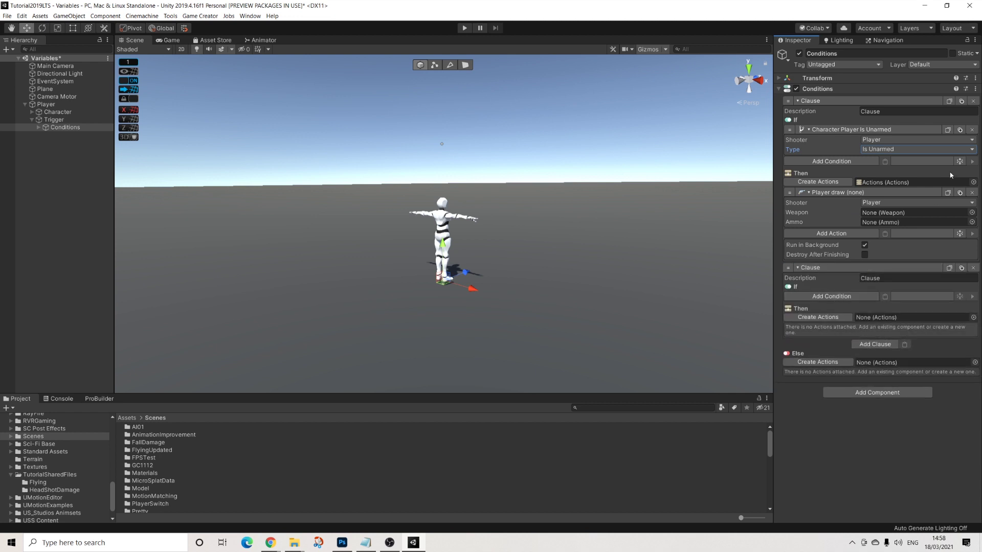
Copy the condition into the second clause as Is Armed and give it a Holster Weapon action.
{"action": "left_click", "coordinate": [948, 130]}
{"action": "left_click", "coordinate": [884, 297]}
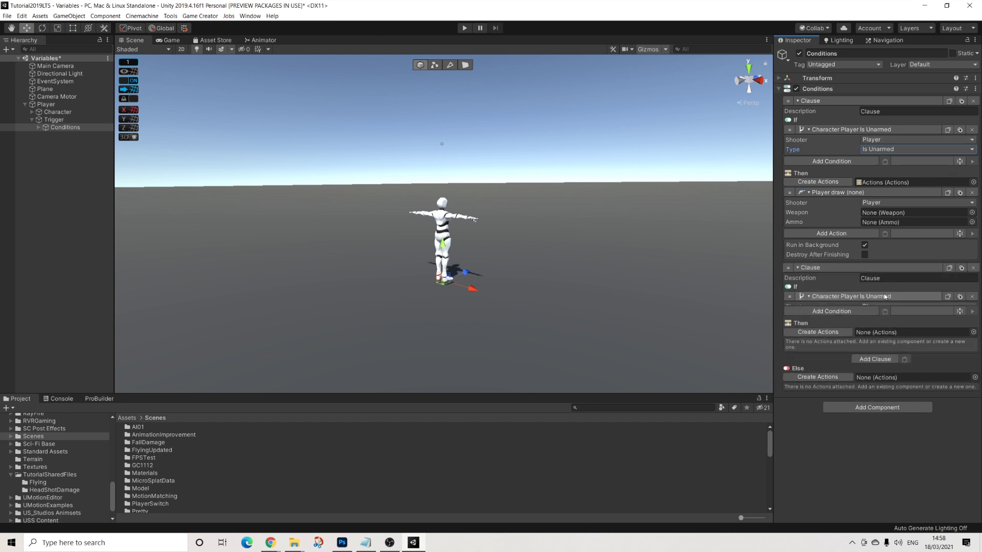
{"action": "left_click", "coordinate": [873, 316]}
{"action": "left_click", "coordinate": [878, 331]}
{"action": "left_click", "coordinate": [829, 349]}
{"action": "left_click", "coordinate": [861, 358]}
{"action": "type", "text": "holster"}
{"action": "key", "text": "Return"}
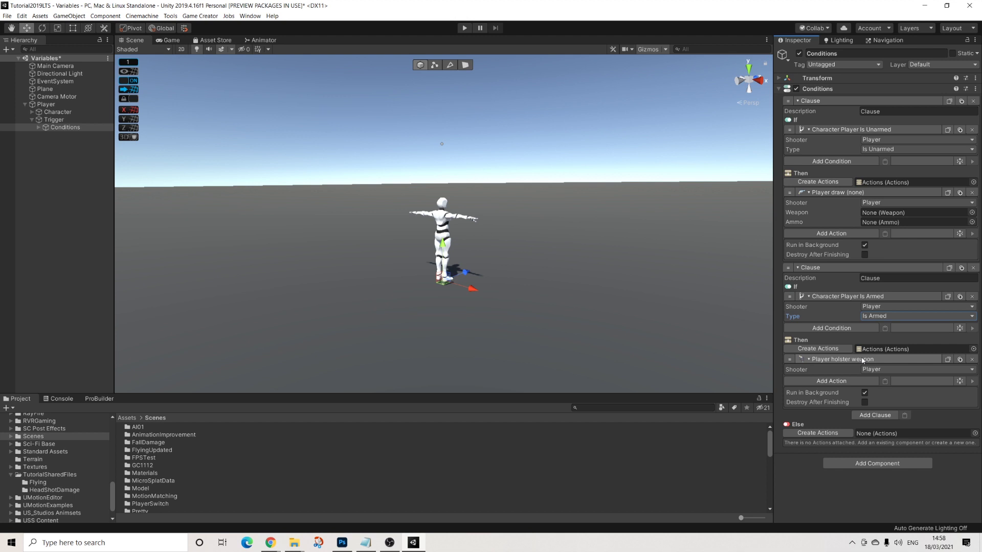
Delete the first clause's Draw Weapon action and browse action categories for a replacement.
{"action": "left_click", "coordinate": [971, 192]}
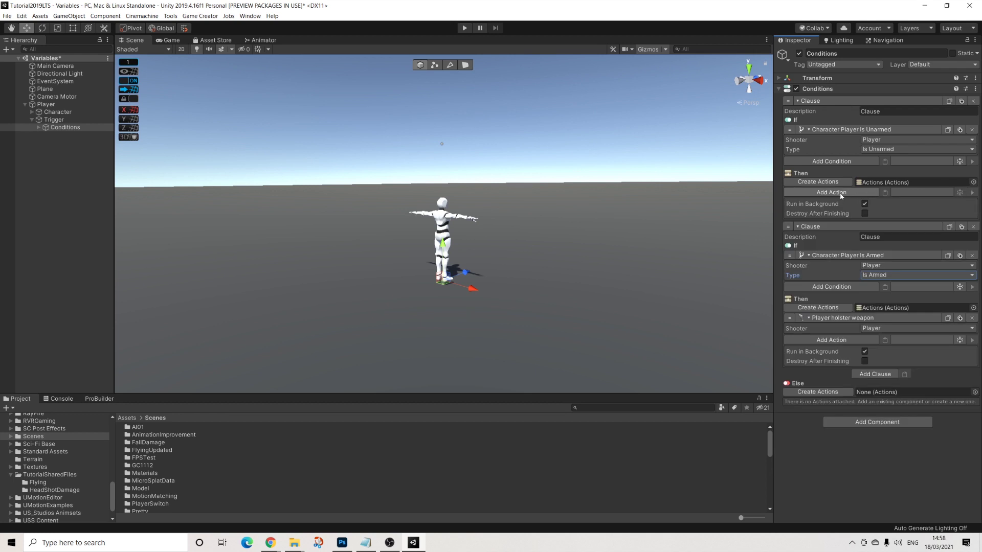
{"action": "left_click", "coordinate": [831, 192]}
{"action": "key", "text": "BackSpace"}
{"action": "key", "text": "Down"}
{"action": "key", "text": "Down"}
{"action": "key", "text": "Down"}
{"action": "key", "text": "Escape"}
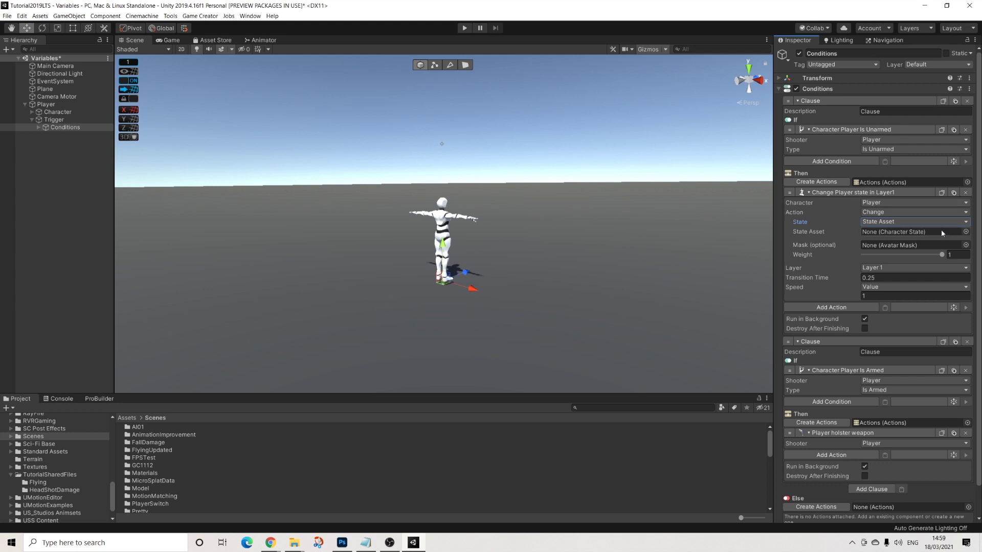
Set the first clause's state change to the Crouch character state.
{"action": "left_click", "coordinate": [965, 231]}
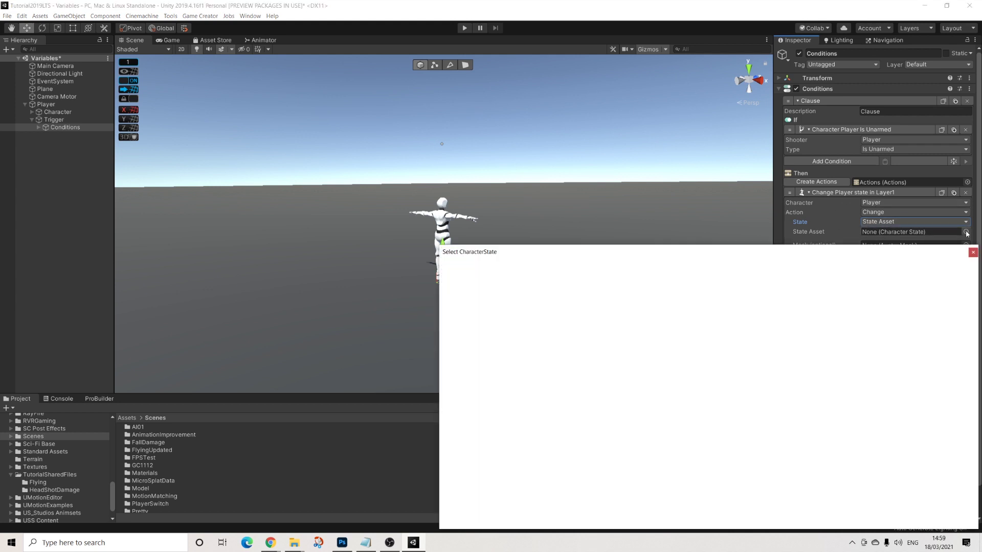
{"action": "type", "text": "crouch"}
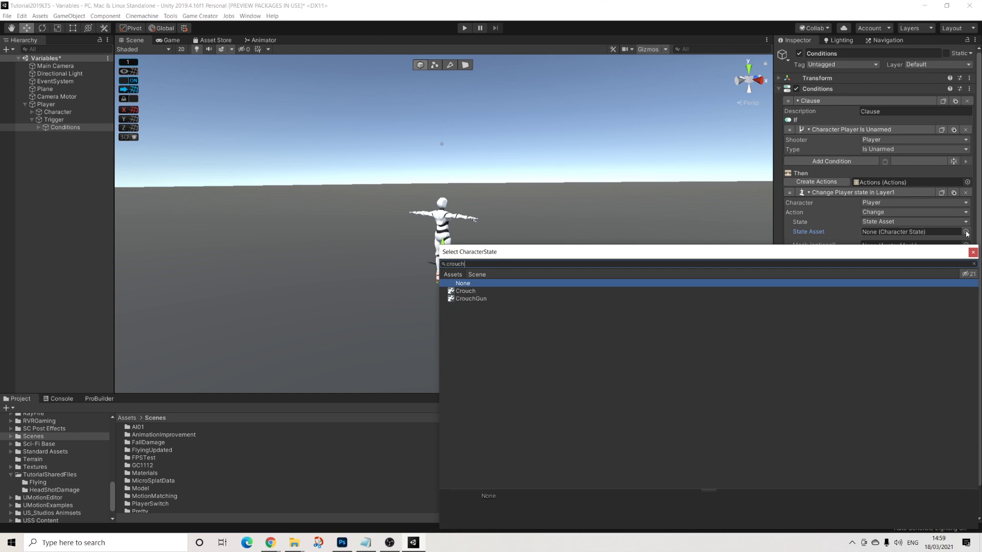
{"action": "key", "text": "Down"}
{"action": "key", "text": "Return"}
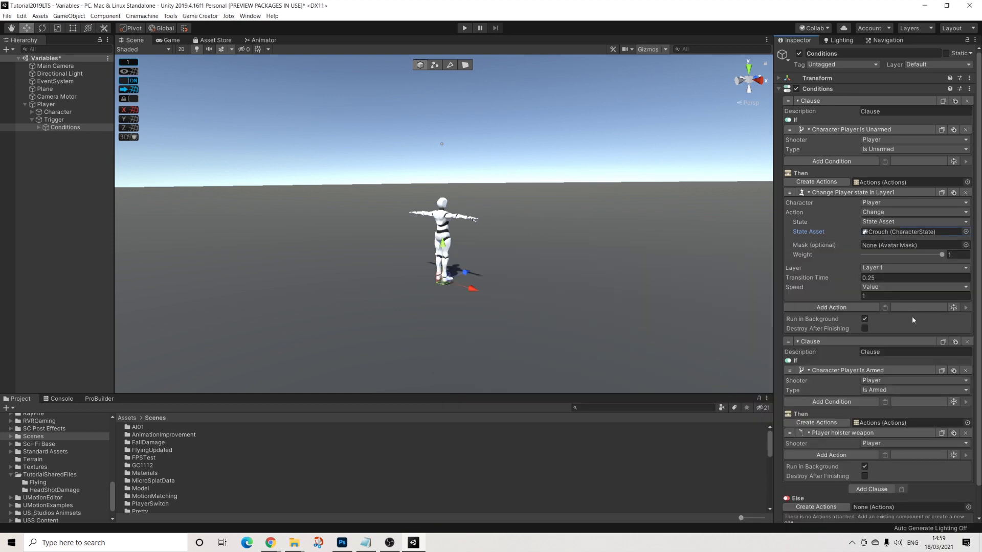
Replace the second clause's holster action with a copy of the state change set to Reset.
{"action": "left_click", "coordinate": [965, 433]}
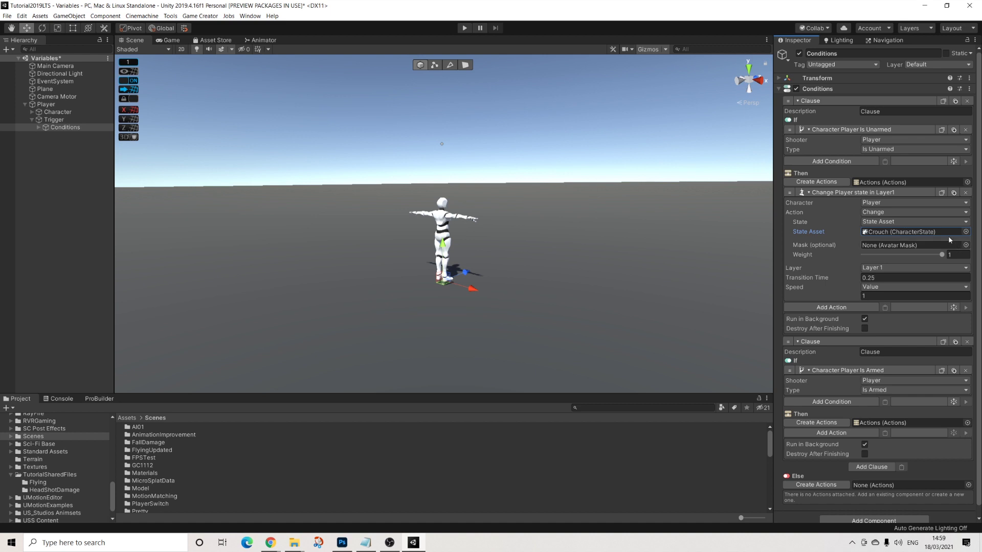
{"action": "left_click", "coordinate": [940, 192]}
{"action": "left_click", "coordinate": [954, 432]}
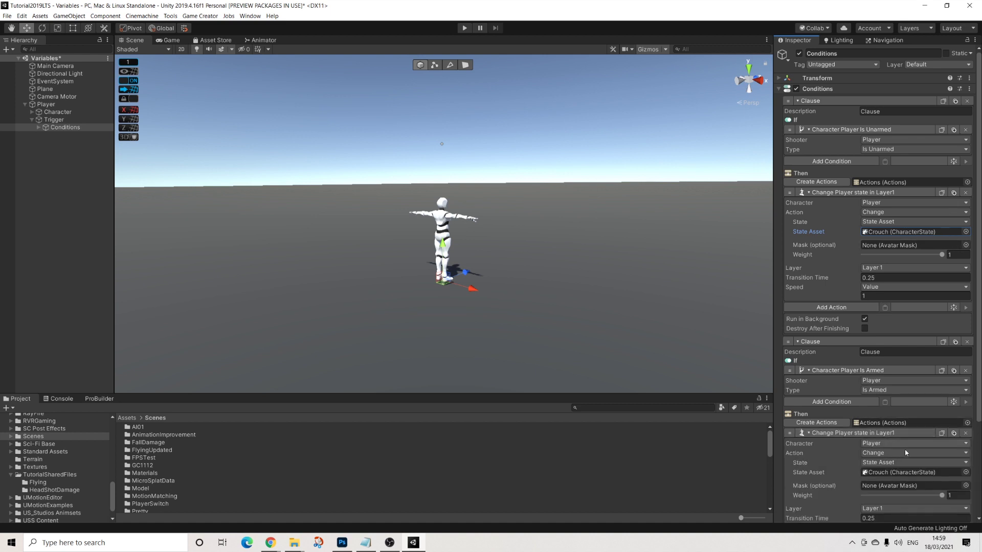
{"action": "left_click", "coordinate": [879, 454]}
{"action": "left_click", "coordinate": [879, 473]}
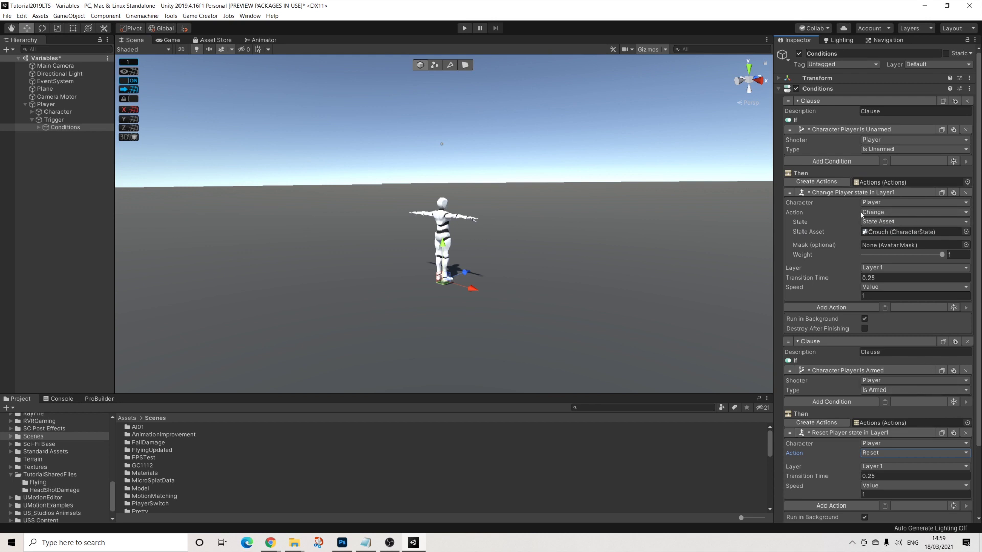
Delete the first clause's Is Unarmed condition and add a Variables > Variable Bool condition.
{"action": "left_click", "coordinate": [965, 130]}
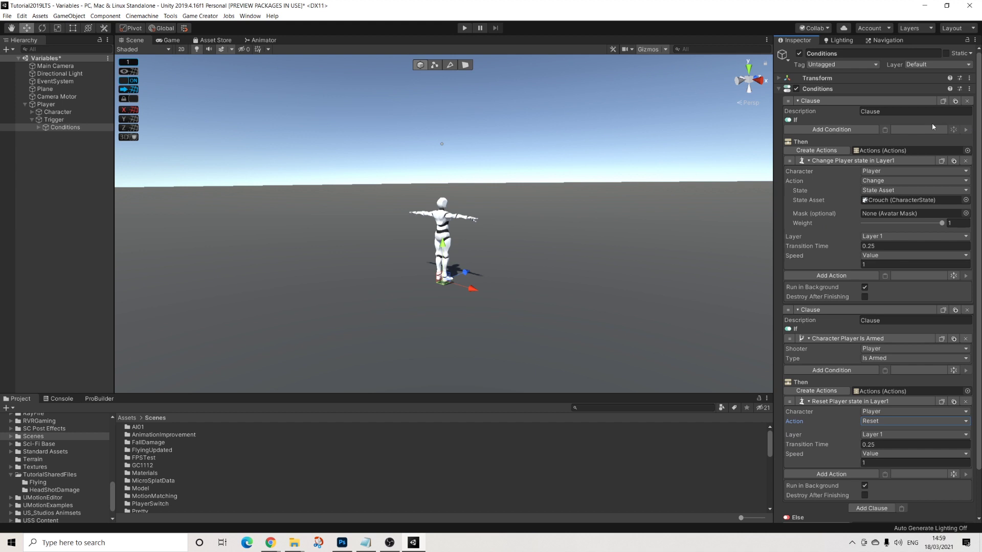
{"action": "left_click", "coordinate": [830, 131]}
{"action": "type", "text": "crouc"}
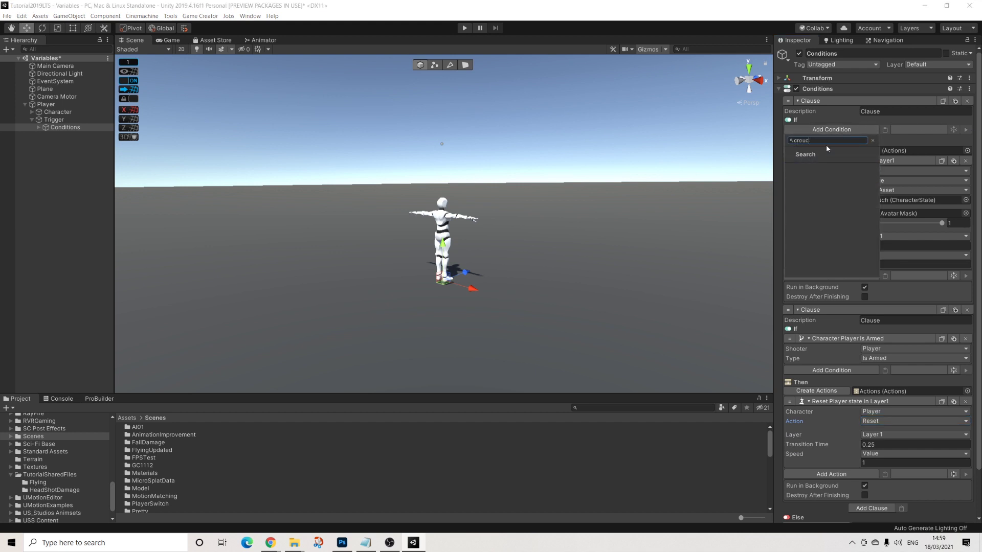
{"action": "key", "text": "BackSpace"}
{"action": "key", "text": "BackSpace"}
{"action": "key", "text": "BackSpace"}
{"action": "key", "text": "BackSpace"}
{"action": "key", "text": "BackSpace"}
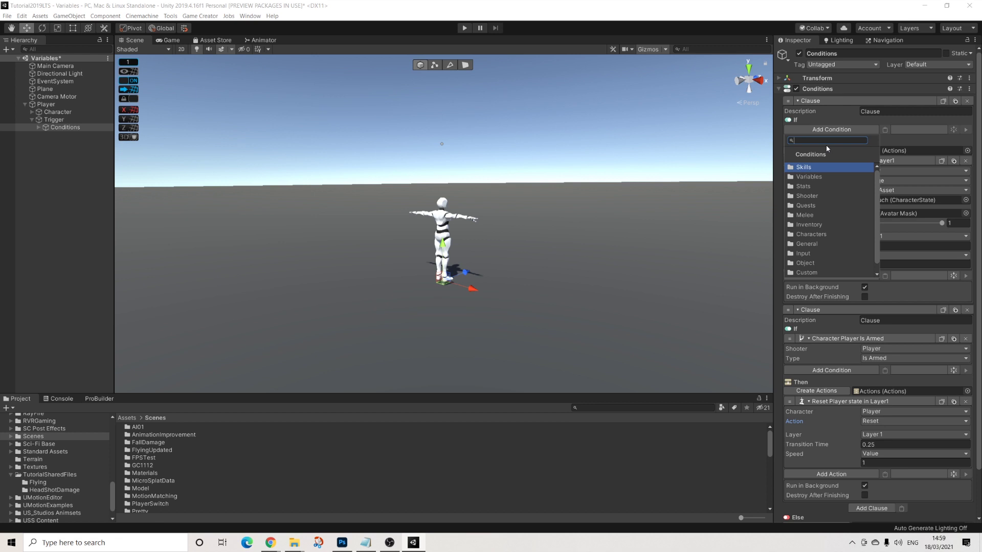
{"action": "left_click", "coordinate": [805, 177]}
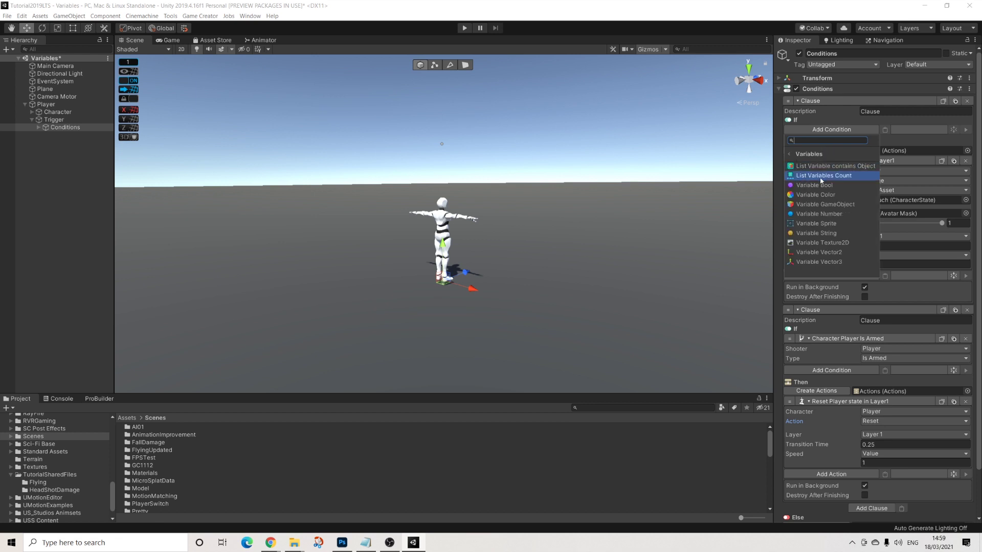
{"action": "left_click", "coordinate": [813, 186]}
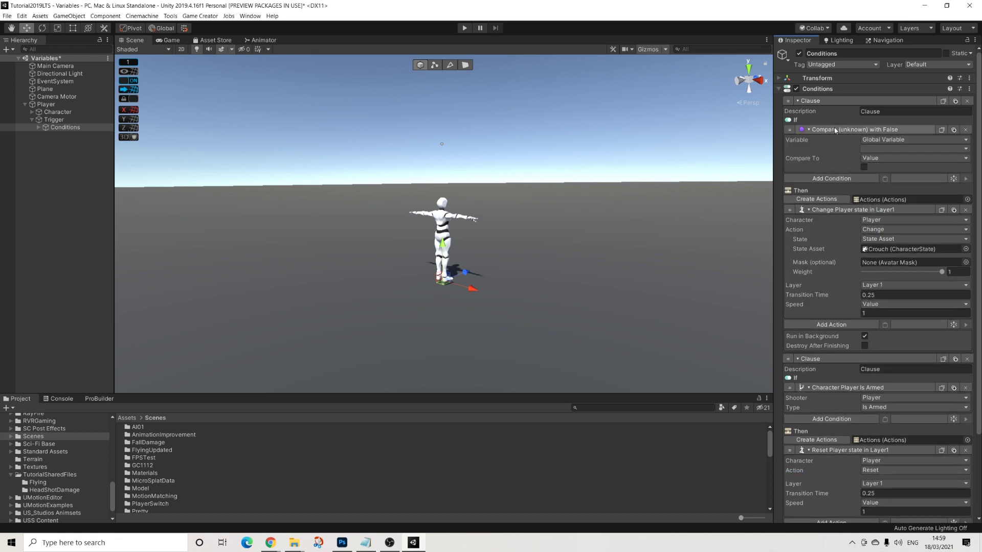
Add a Local Variables component above Trigger's component, holding a Bool variable named Crouch.
{"action": "left_click", "coordinate": [49, 105]}
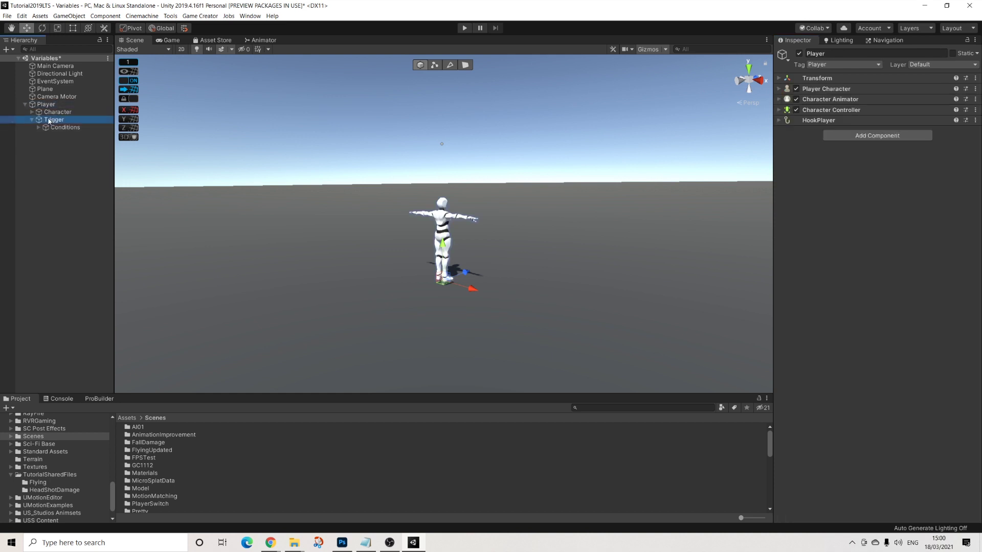
{"action": "left_click", "coordinate": [53, 120]}
{"action": "left_click", "coordinate": [849, 168]}
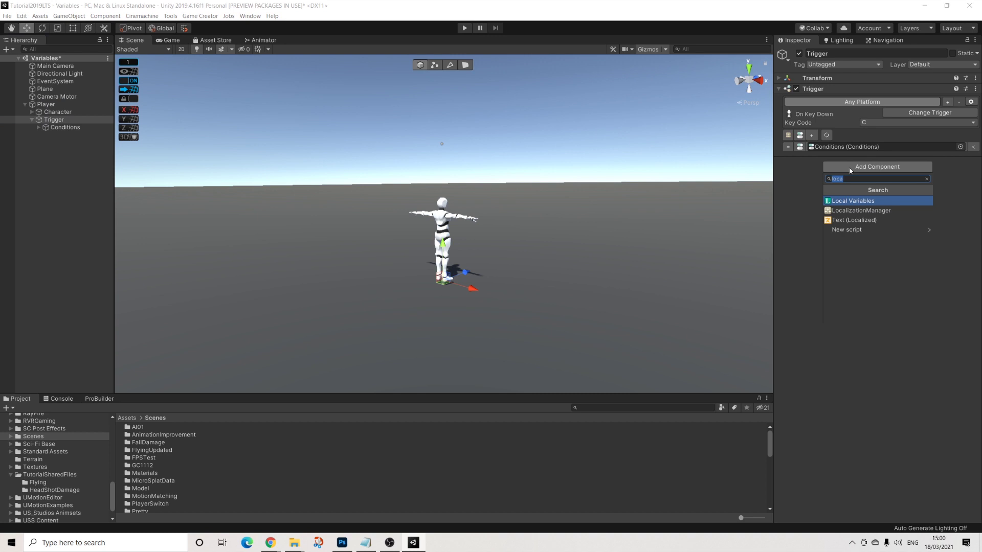
{"action": "key", "text": "Return"}
{"action": "right_click", "coordinate": [880, 162]}
{"action": "left_click", "coordinate": [902, 191]}
{"action": "left_click", "coordinate": [973, 103]}
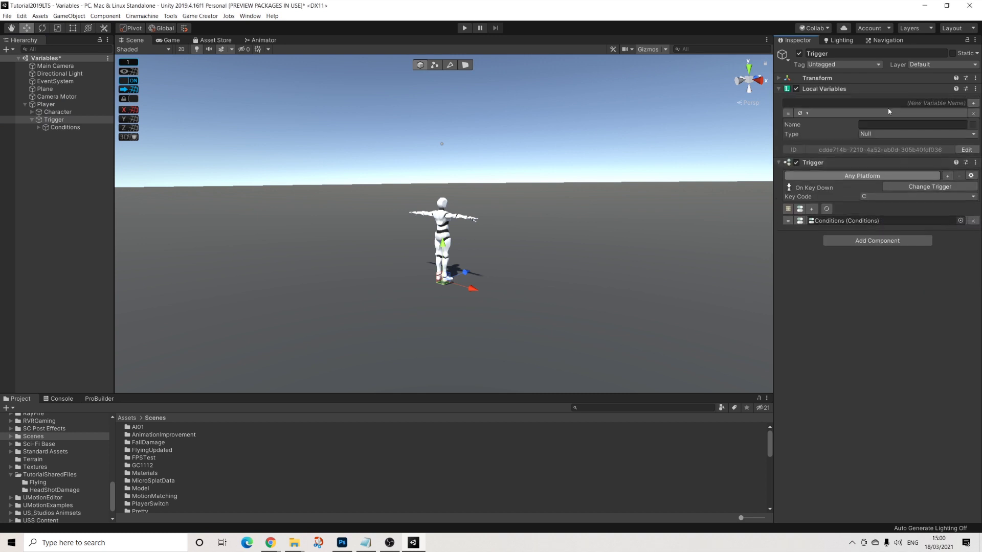
{"action": "left_click", "coordinate": [879, 134]}
{"action": "left_click", "coordinate": [877, 171]}
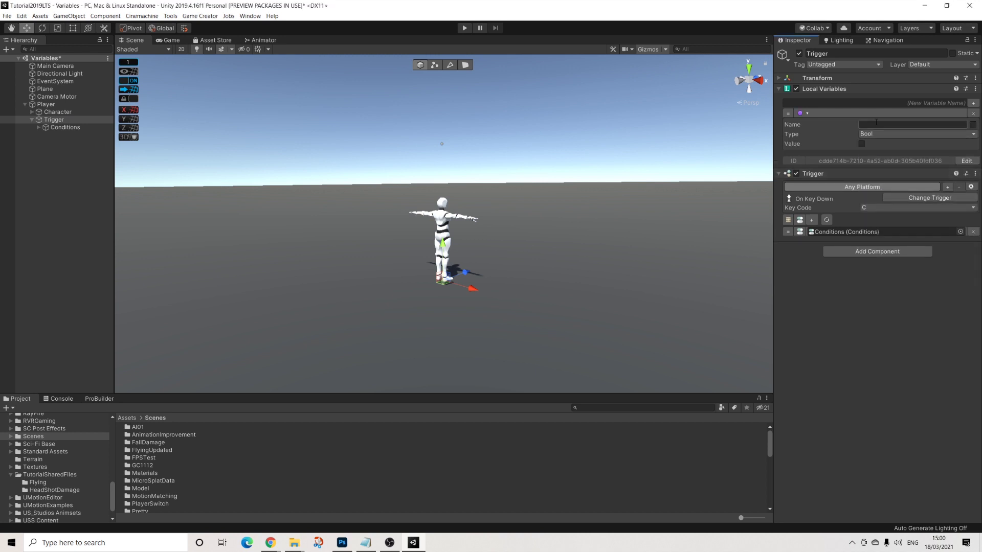
{"action": "type", "text": "Crouch"}
Make the first clause's bool comparison read from a Local Variable.
{"action": "left_click", "coordinate": [59, 127]}
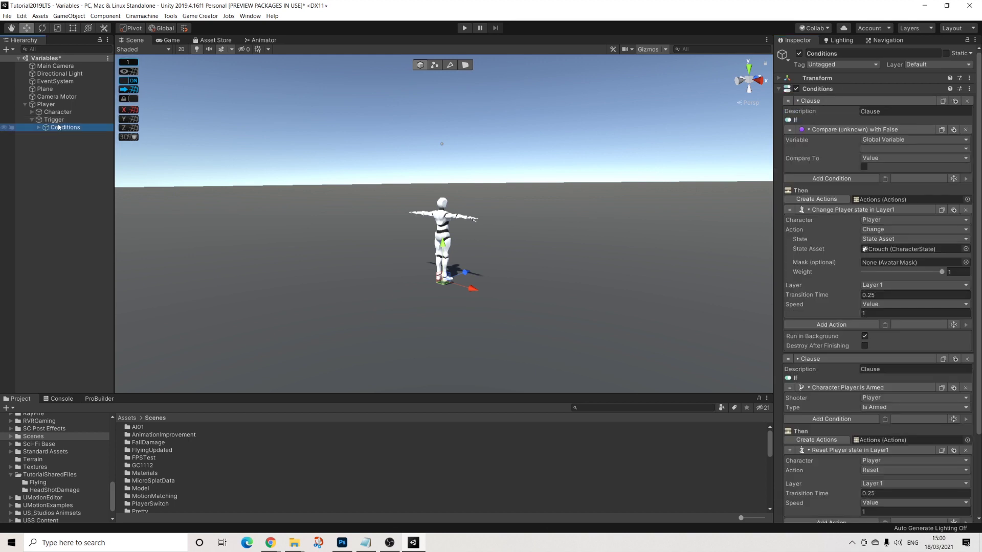
{"action": "left_click", "coordinate": [879, 141]}
{"action": "left_click", "coordinate": [900, 158]}
Point the first clause's comparison at the Trigger object's Crouch variable.
{"action": "left_click", "coordinate": [871, 145]}
{"action": "left_click", "coordinate": [923, 145]}
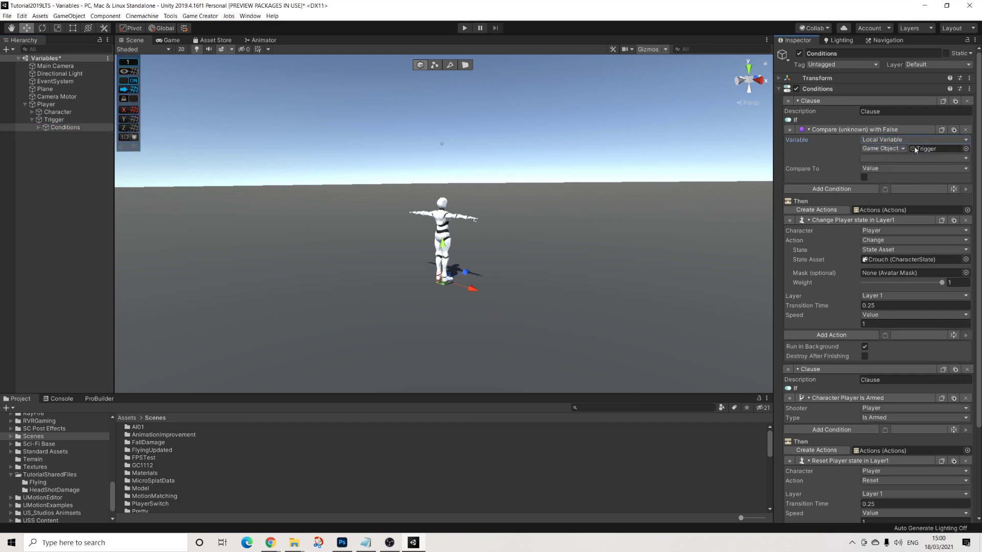
{"action": "left_click", "coordinate": [890, 159]}
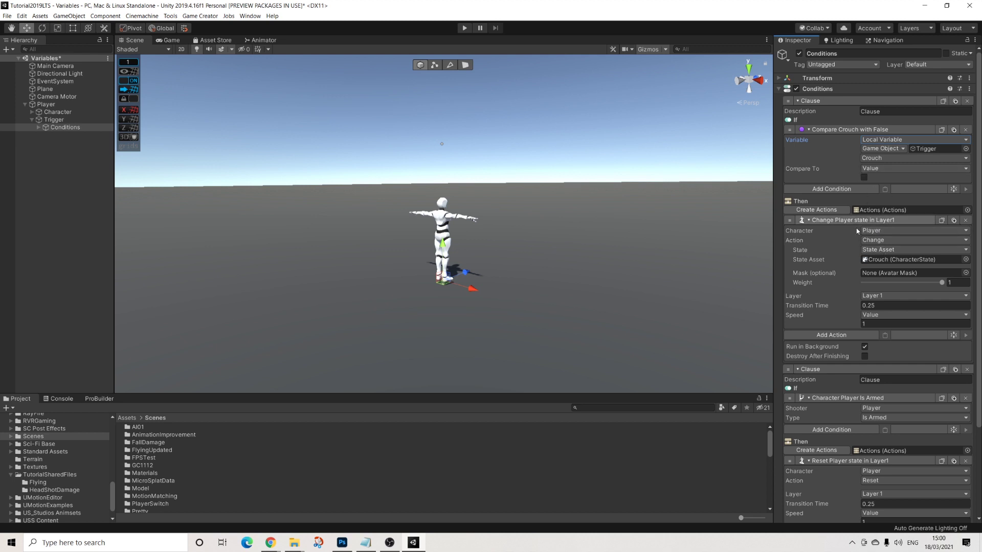
Replace the second clause's Is Armed condition with the pasted Crouch comparison set to True.
{"action": "scroll", "coordinate": [899, 253], "scroll_direction": "down", "scroll_amount": 4}
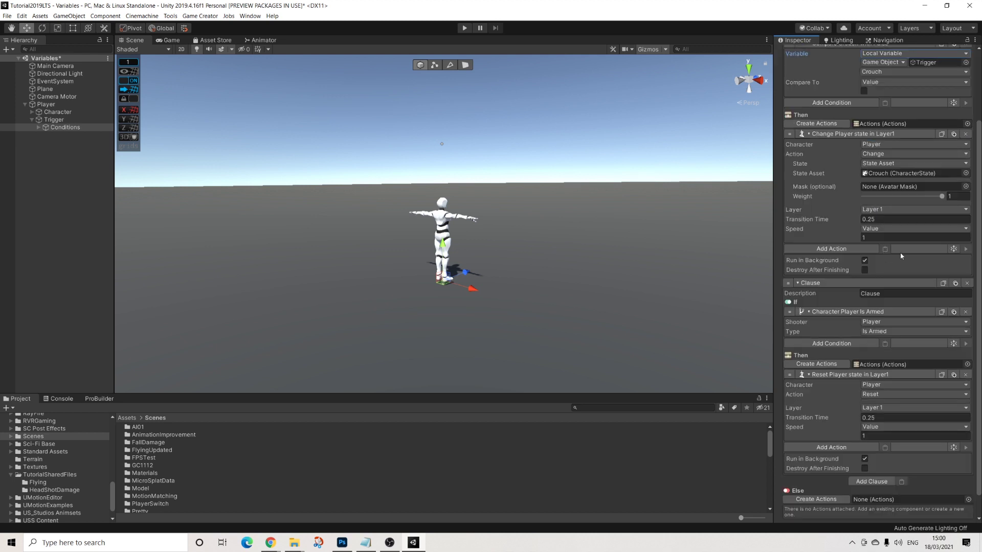
{"action": "left_click", "coordinate": [965, 312]}
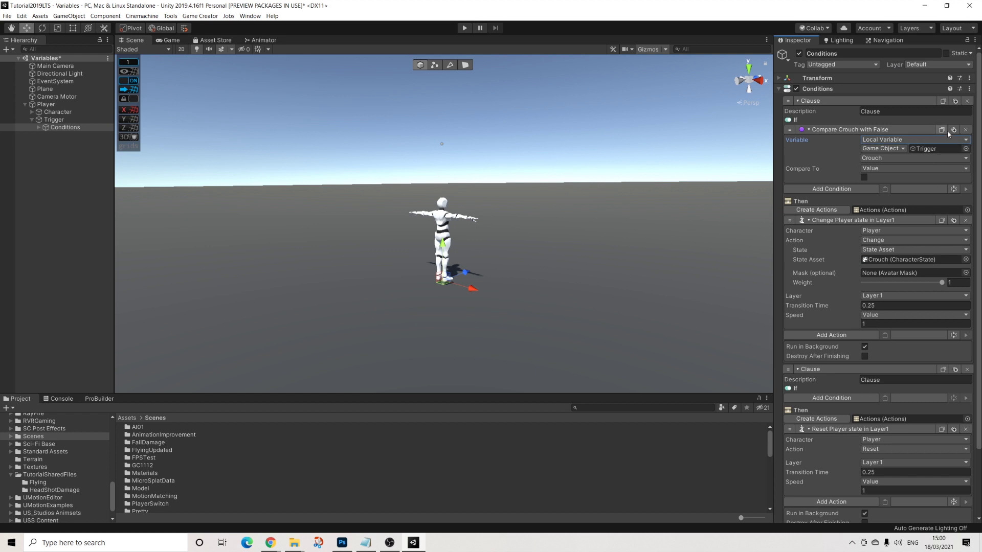
{"action": "scroll", "coordinate": [866, 335], "scroll_direction": "down", "scroll_amount": 4}
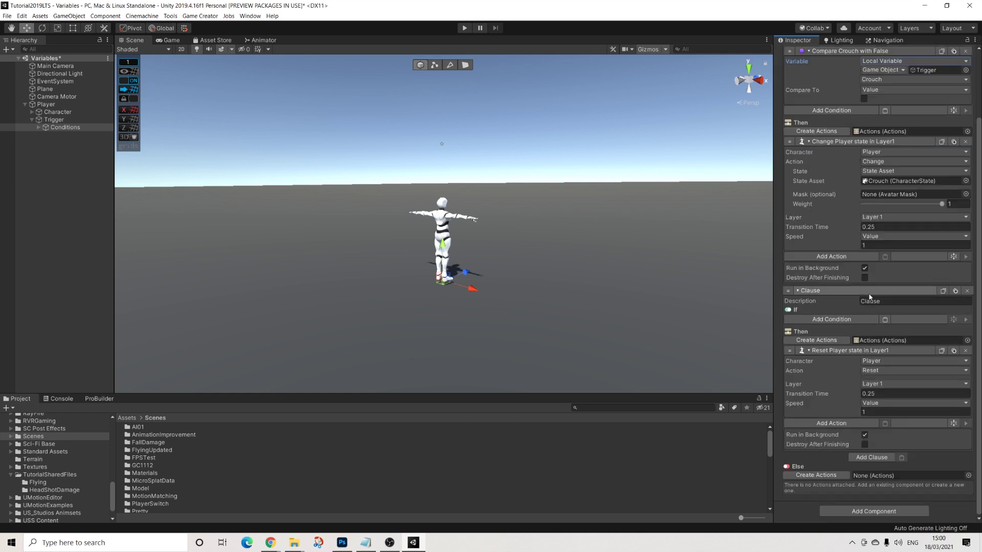
{"action": "left_click", "coordinate": [884, 319]}
{"action": "left_click", "coordinate": [865, 367]}
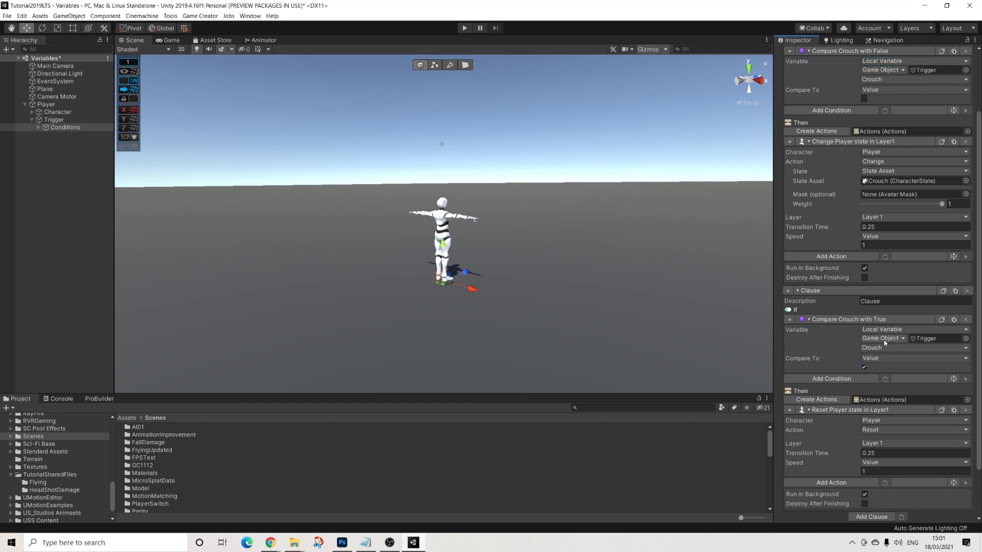
Add an Assign Bool action setting Trigger's local Crouch, placed above the first clause's state change.
{"action": "left_click", "coordinate": [838, 257]}
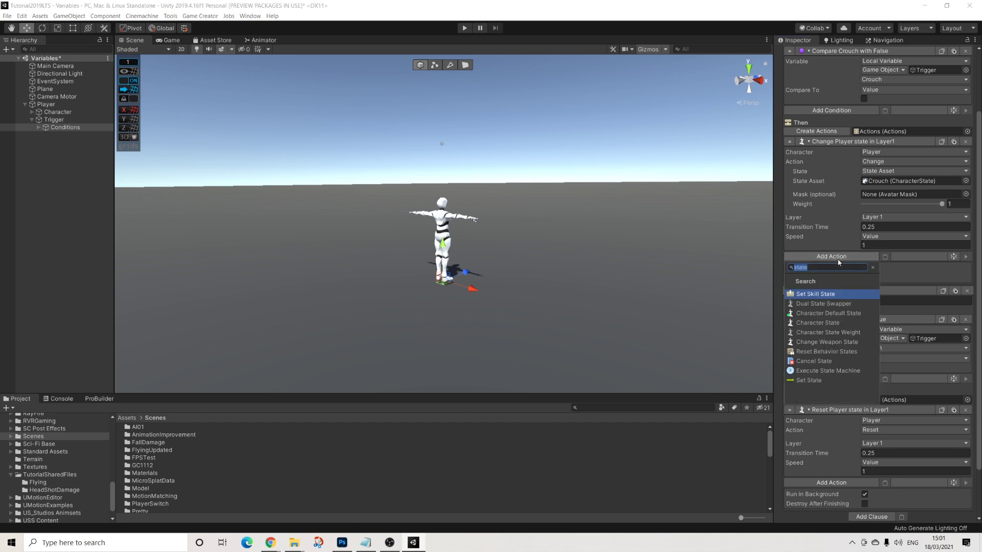
{"action": "type", "text": "bool"}
{"action": "key", "text": "Return"}
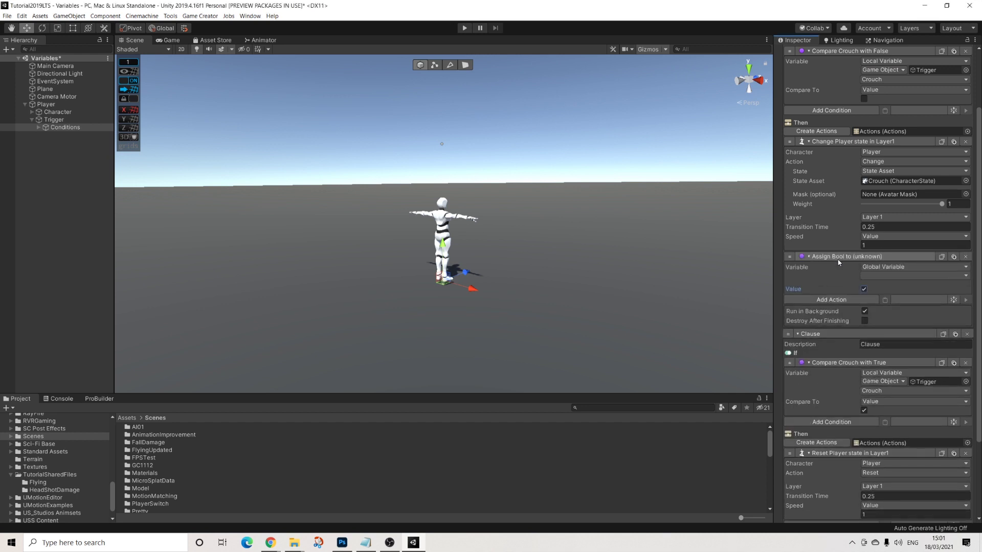
{"action": "left_click", "coordinate": [862, 266]}
{"action": "left_click", "coordinate": [880, 285]}
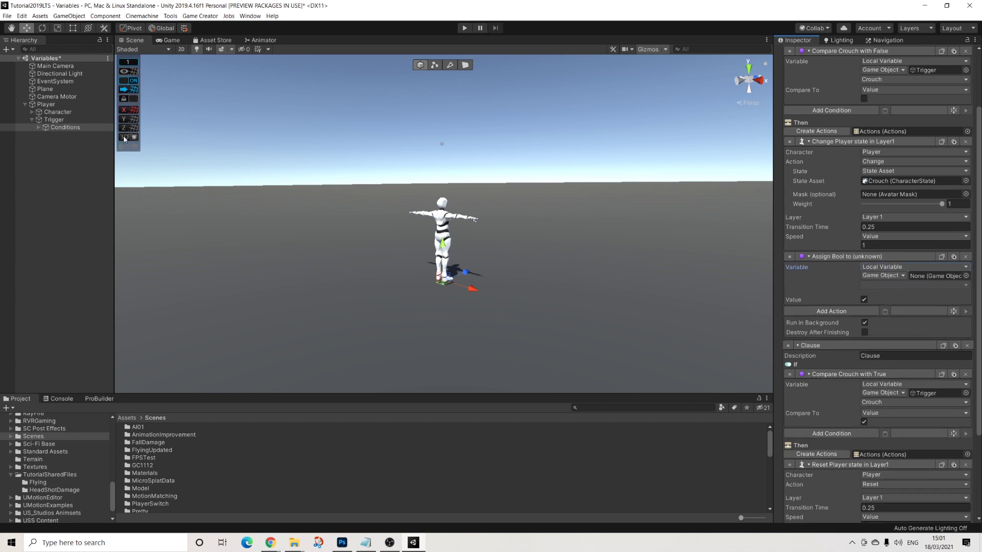
{"action": "left_click_drag", "start_coordinate": [49, 121], "coordinate": [933, 278]}
{"action": "left_click", "coordinate": [865, 287]}
{"action": "left_click", "coordinate": [884, 309]}
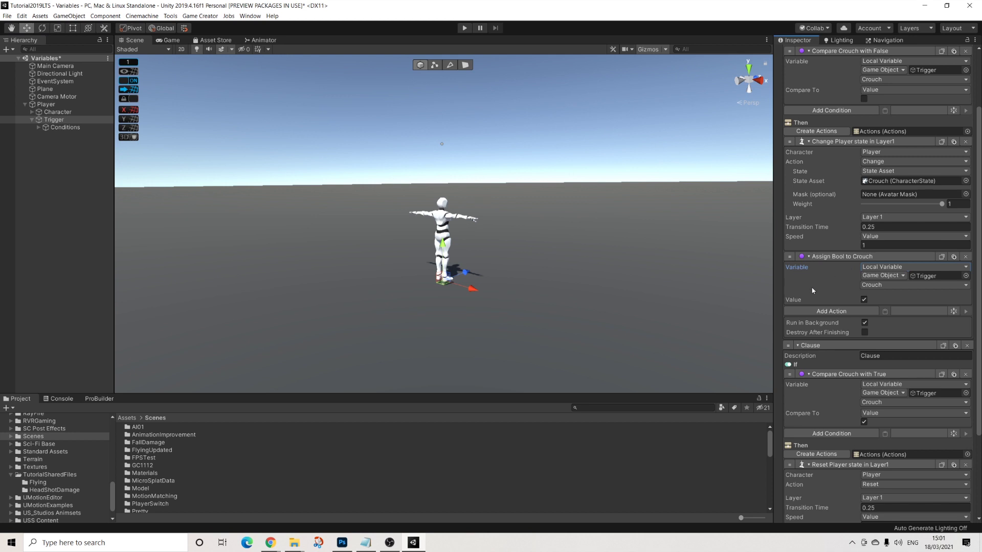
{"action": "left_click_drag", "start_coordinate": [789, 257], "coordinate": [783, 141]}
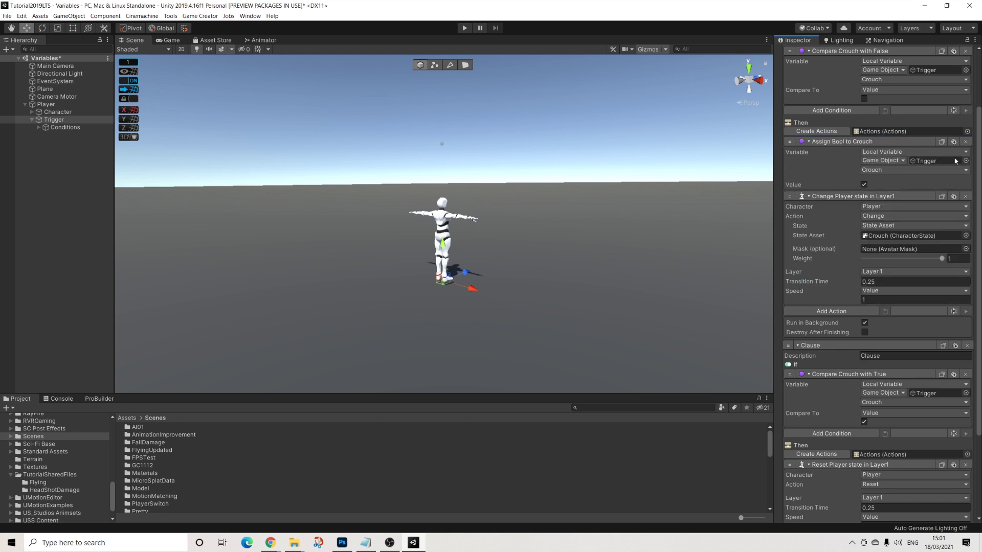
Paste the Crouch assignment into the second clause, placed above the Reset action.
{"action": "scroll", "coordinate": [895, 317], "scroll_direction": "down", "scroll_amount": 3}
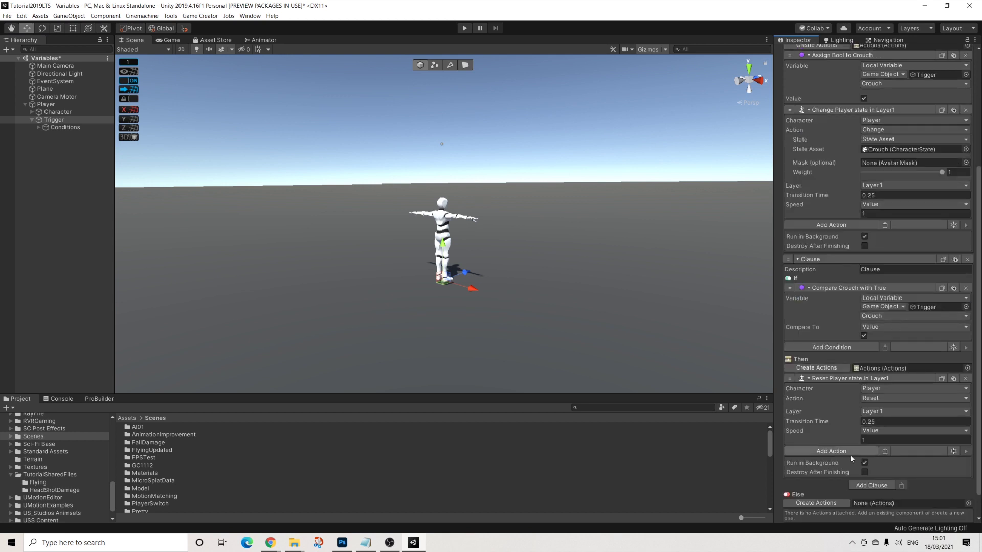
{"action": "left_click", "coordinate": [885, 451]}
{"action": "left_click_drag", "start_coordinate": [791, 381], "coordinate": [896, 407]}
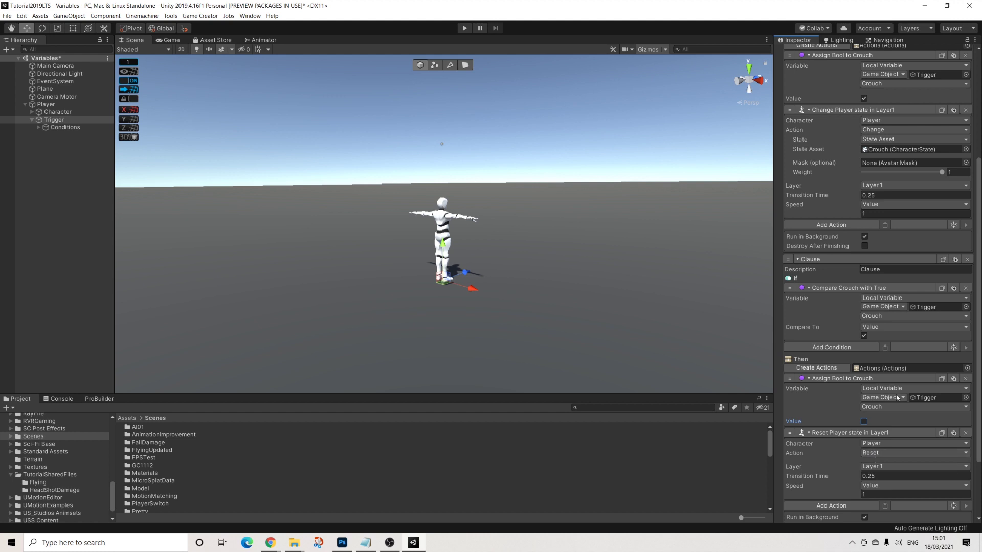
{"action": "scroll", "coordinate": [898, 398], "scroll_direction": "up", "scroll_amount": 5}
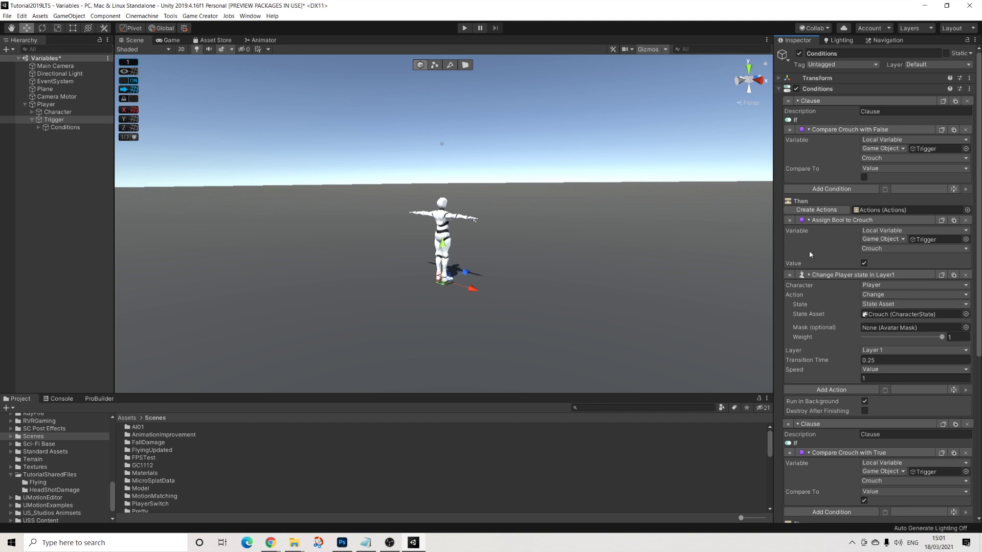
Collapse both Crouch assignment actions and save the Variables scene via File > Save.
{"action": "left_click_drag", "start_coordinate": [789, 220], "coordinate": [788, 217]}
{"action": "left_click", "coordinate": [833, 221]}
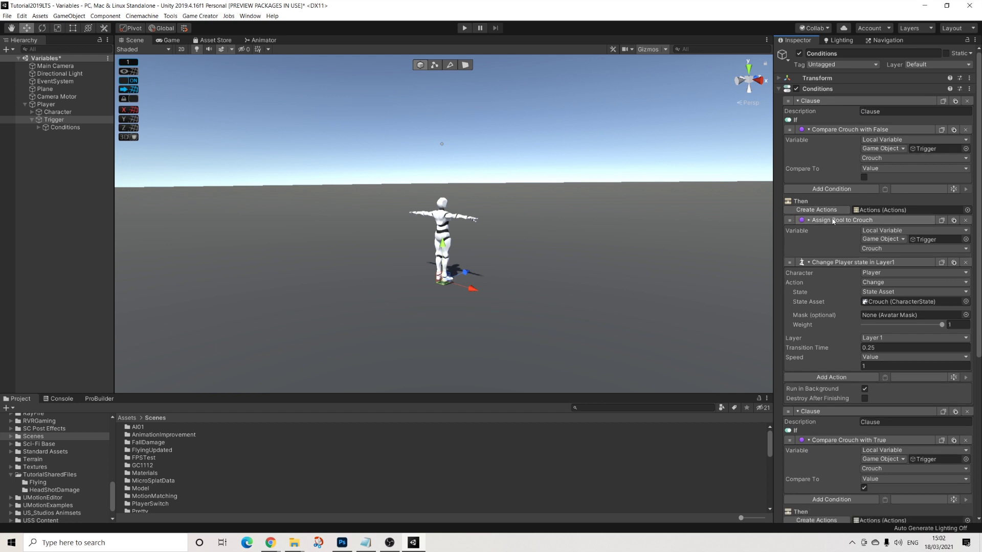
{"action": "left_click", "coordinate": [836, 500]}
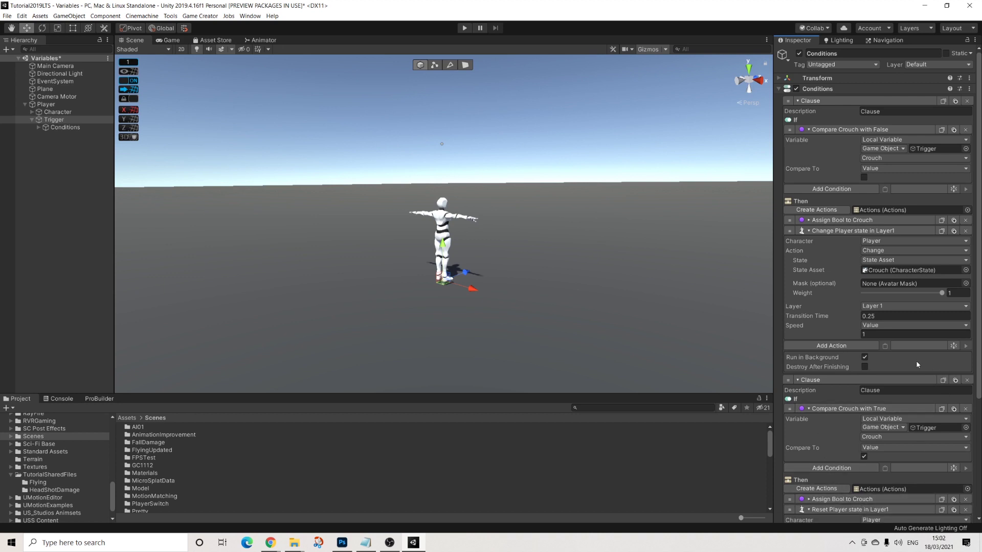
{"action": "left_click", "coordinate": [7, 16]}
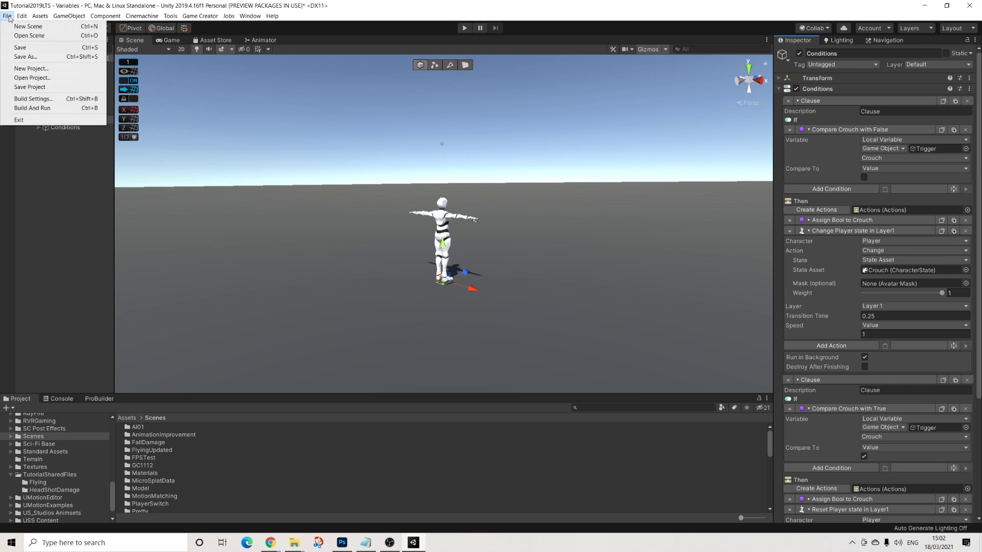
{"action": "left_click", "coordinate": [22, 48]}
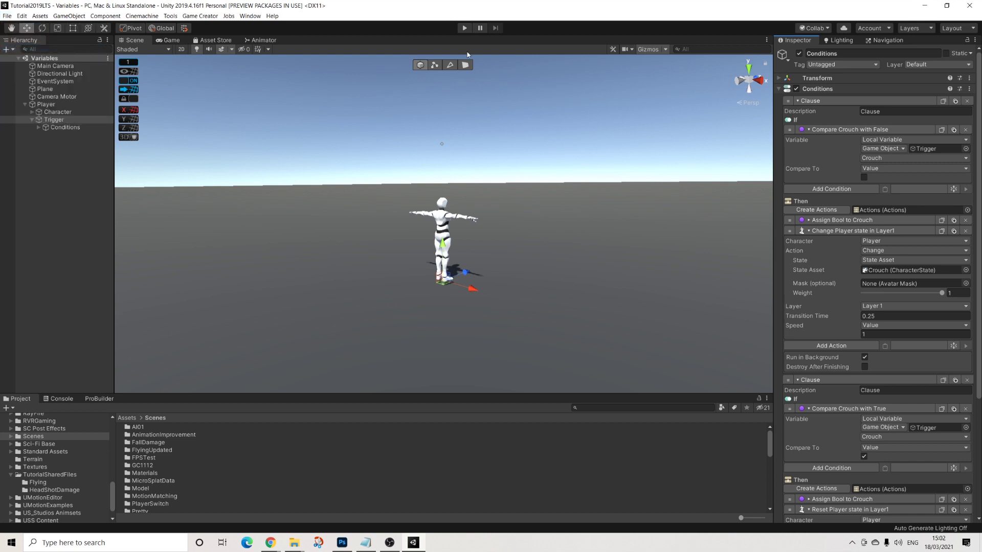
{"action": "left_click", "coordinate": [464, 28]}
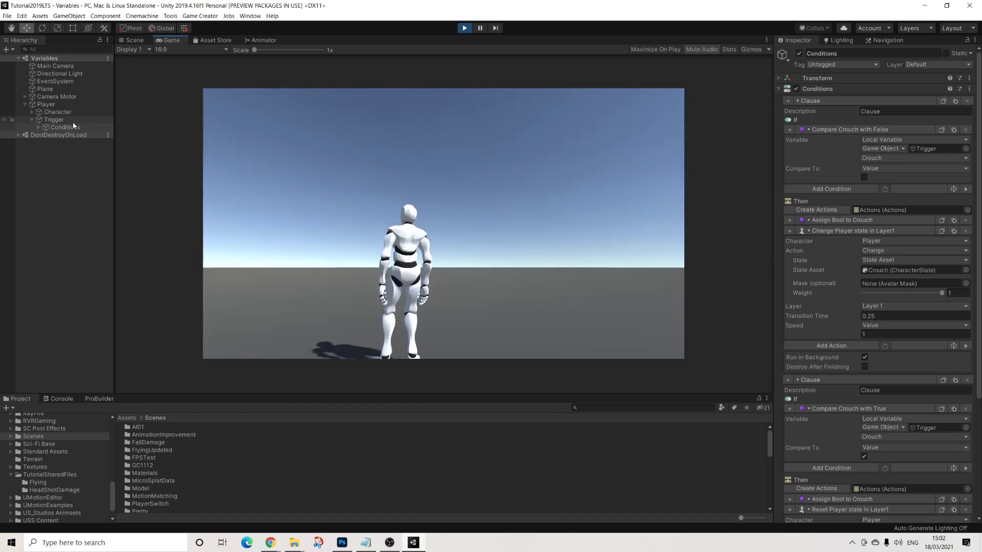
{"action": "left_click", "coordinate": [66, 120]}
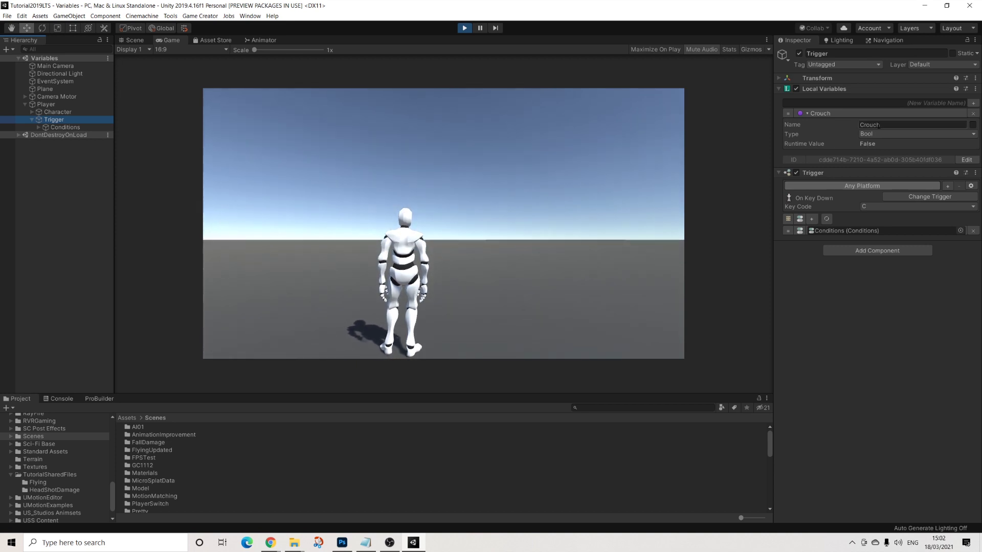
{"action": "left_click", "coordinate": [453, 154]}
{"action": "key", "text": "c"}
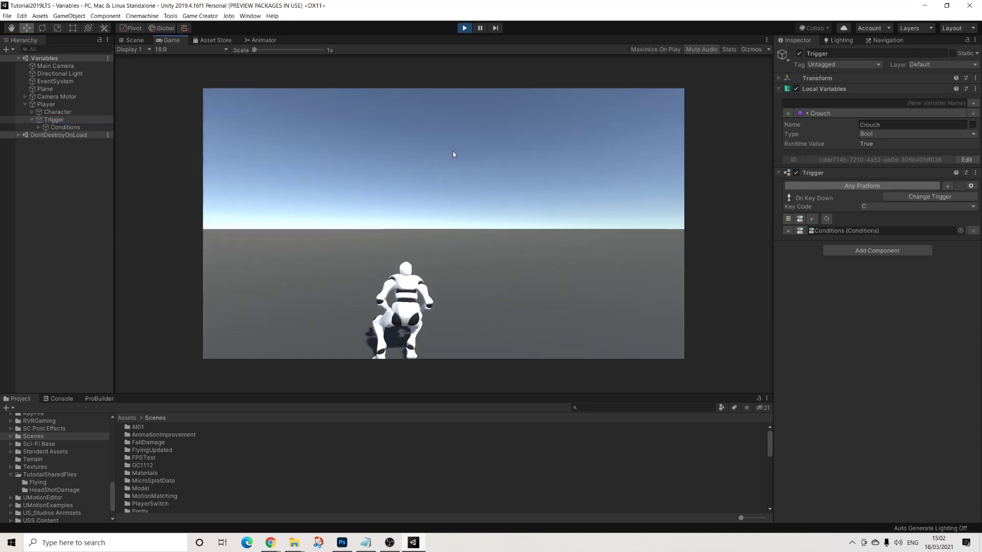
{"action": "key", "text": "c"}
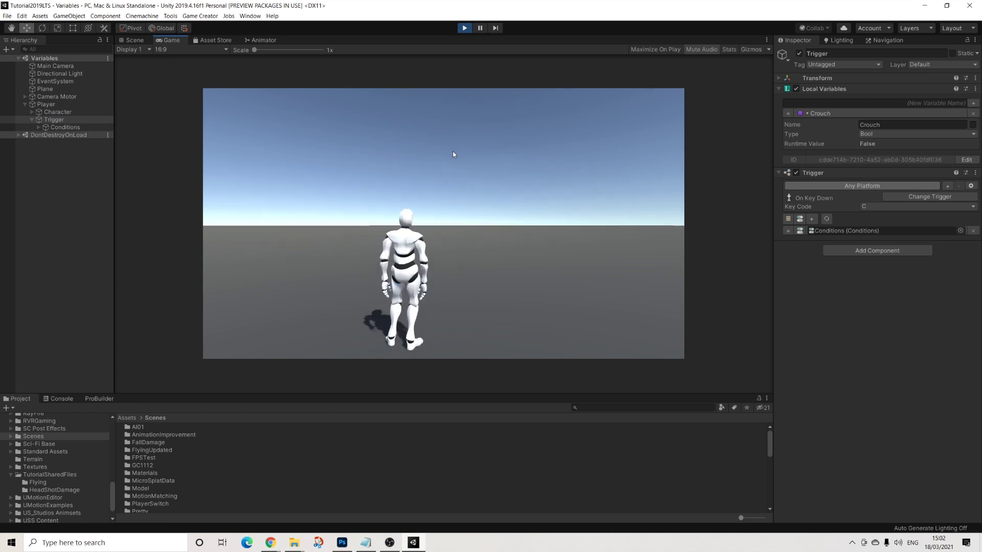
{"action": "key", "text": "c"}
{"action": "key", "text": "c"}
{"action": "key", "text": "c"}
{"action": "key", "text": "c"}
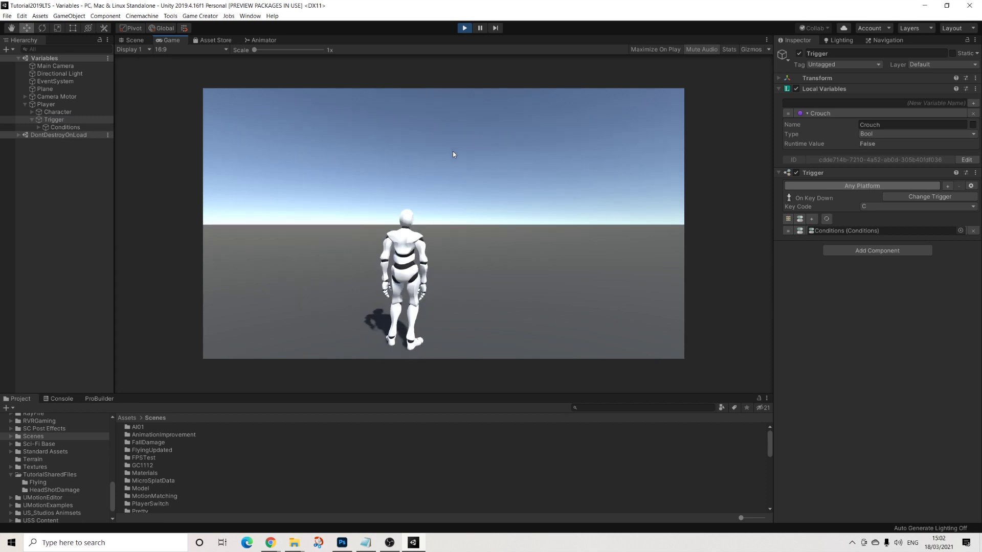
{"action": "key", "text": "c"}
{"action": "key", "text": "c"}
{"action": "key", "text": "c"}
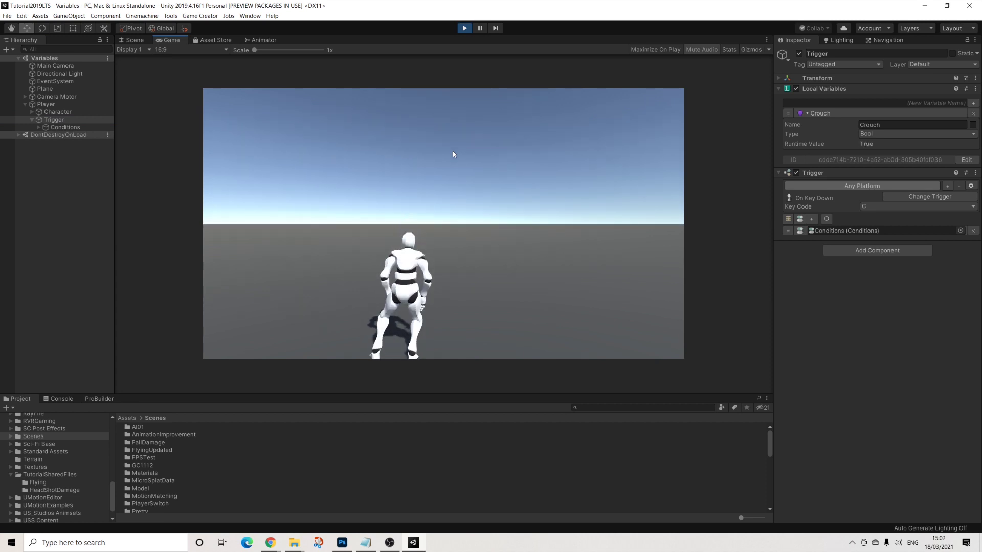
{"action": "key", "text": "c"}
{"action": "key", "text": "c"}
{"action": "key", "text": "c"}
{"action": "key", "text": "c"}
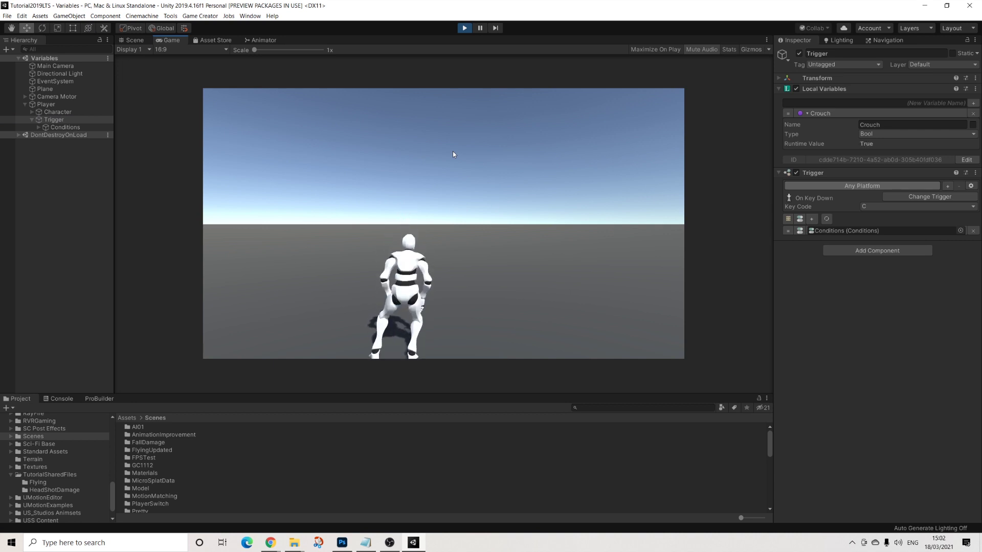
{"action": "key", "text": "c"}
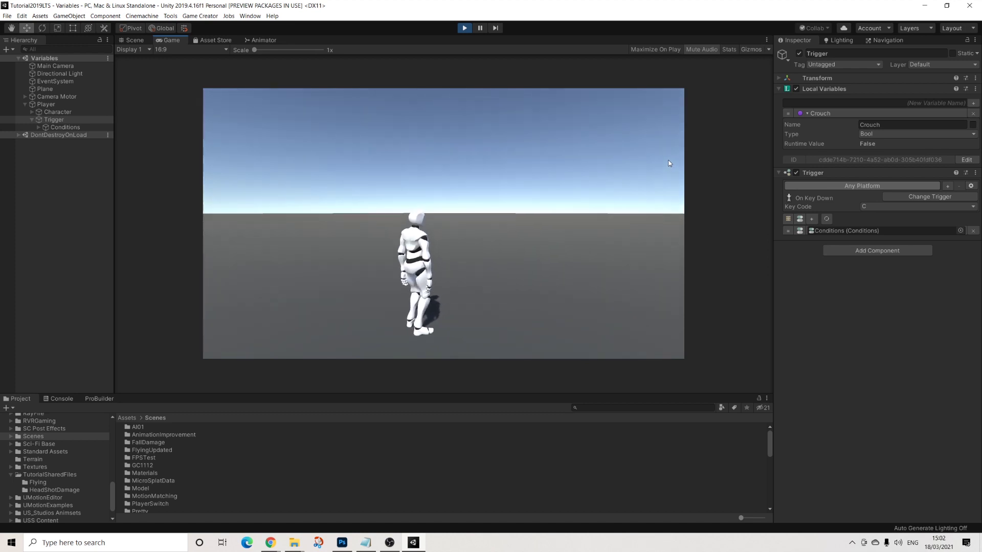
{"action": "left_click", "coordinate": [466, 28]}
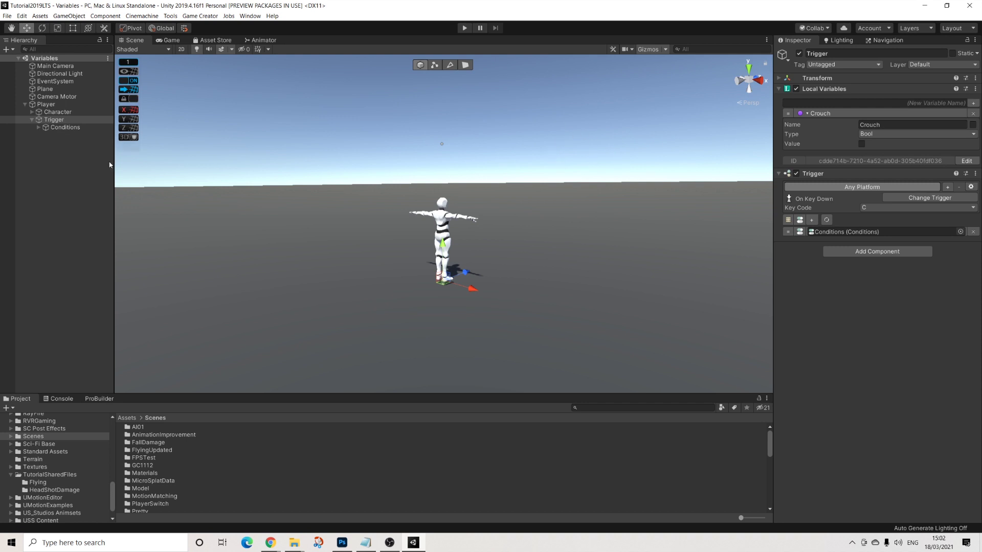
Add a Trigger component to the Player object.
{"action": "left_click", "coordinate": [49, 104]}
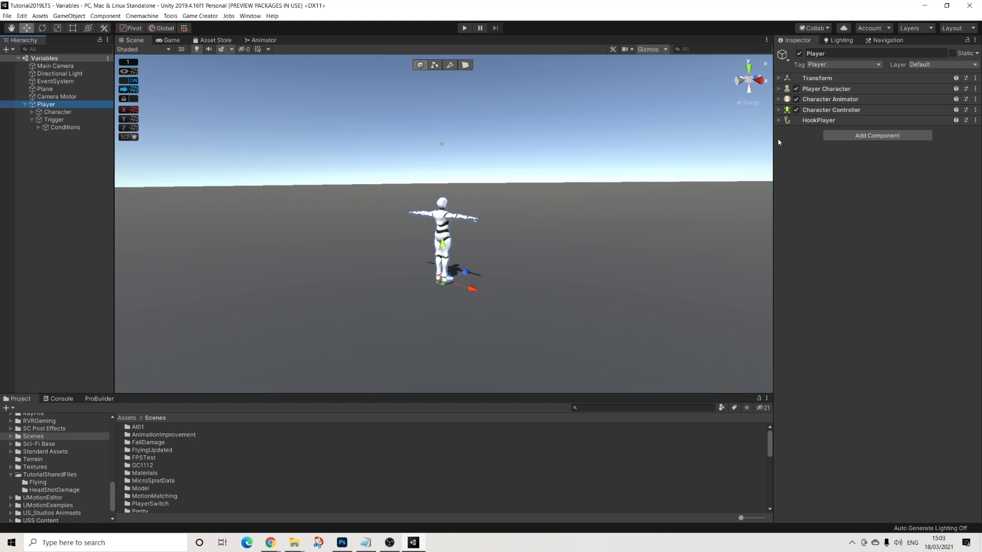
{"action": "left_click", "coordinate": [858, 136]}
{"action": "type", "text": "trigger"}
{"action": "key", "text": "Return"}
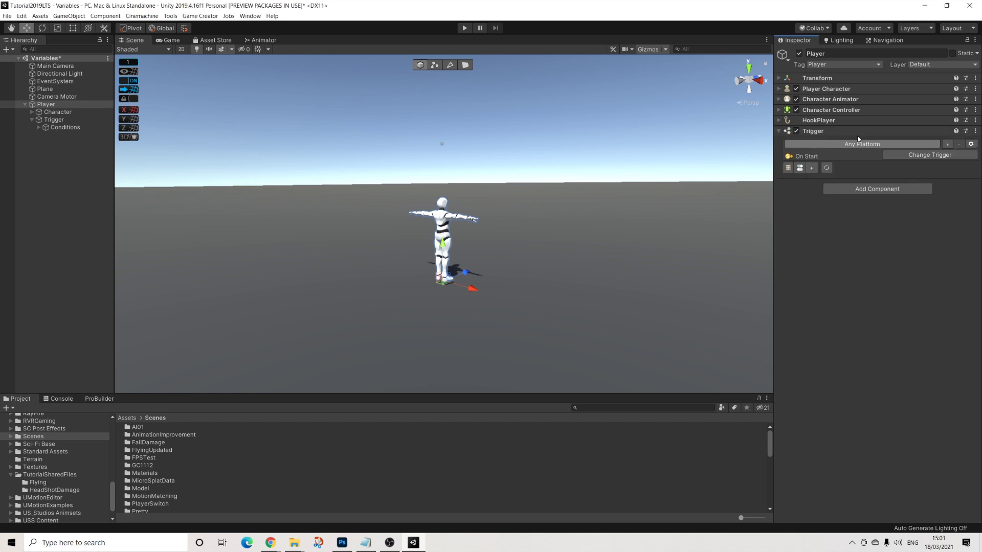
Set the Player's trigger event to On Receive Shot and review its impact-position variable options.
{"action": "left_click", "coordinate": [893, 155]}
{"action": "type", "text": "rec"}
{"action": "key", "text": "Down"}
{"action": "key", "text": "Up"}
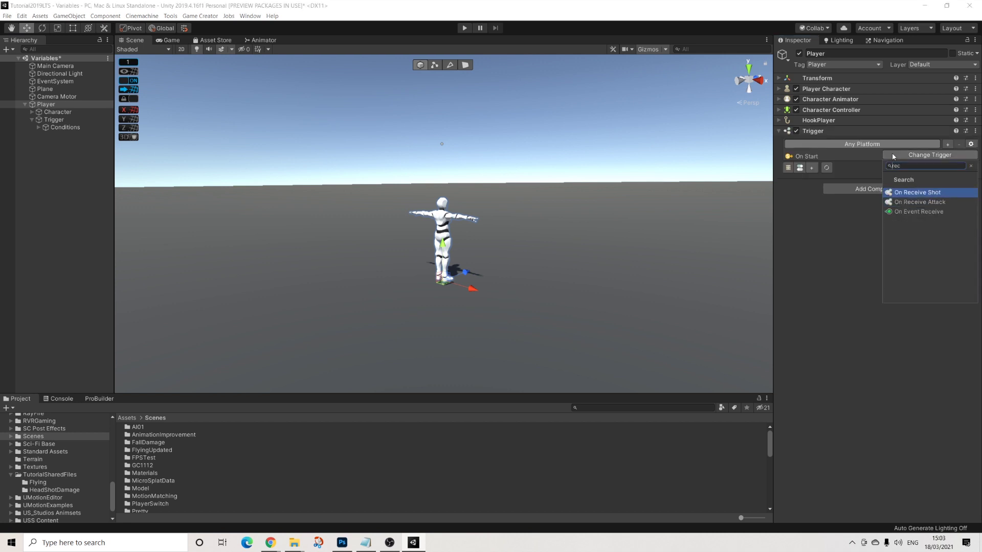
{"action": "key", "text": "Return"}
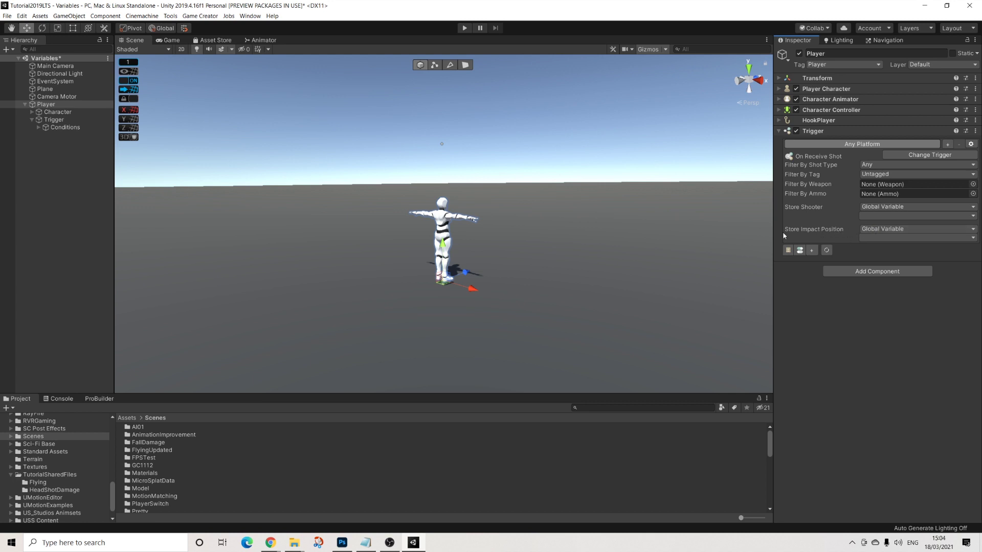
{"action": "scroll", "coordinate": [403, 250], "scroll_direction": "up", "scroll_amount": 5}
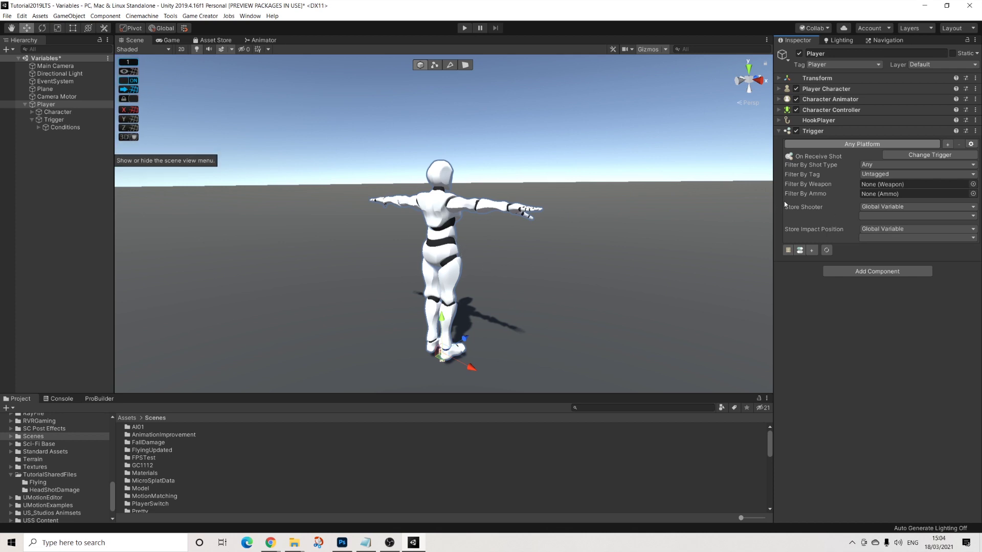
{"action": "left_click", "coordinate": [869, 238]}
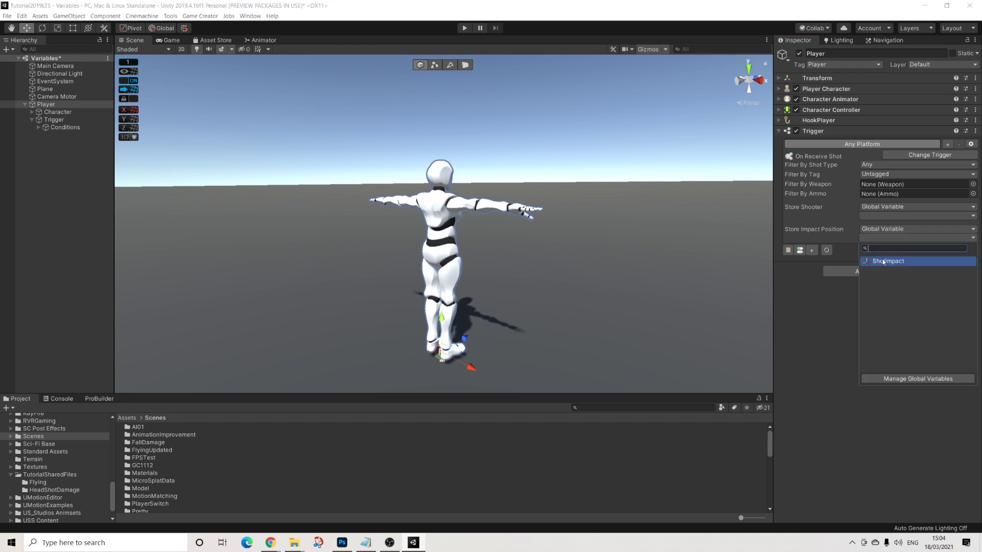
{"action": "left_click", "coordinate": [783, 351]}
{"action": "left_click", "coordinate": [32, 119]}
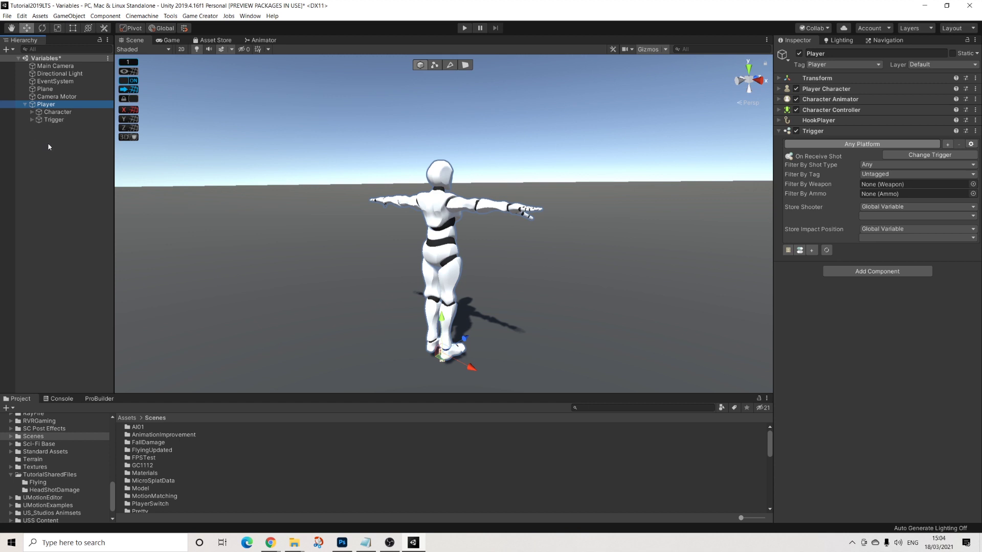
Add a Local Variables component to Player holding a new Vector3 variable.
{"action": "left_click", "coordinate": [879, 278]}
{"action": "type", "text": "loca"}
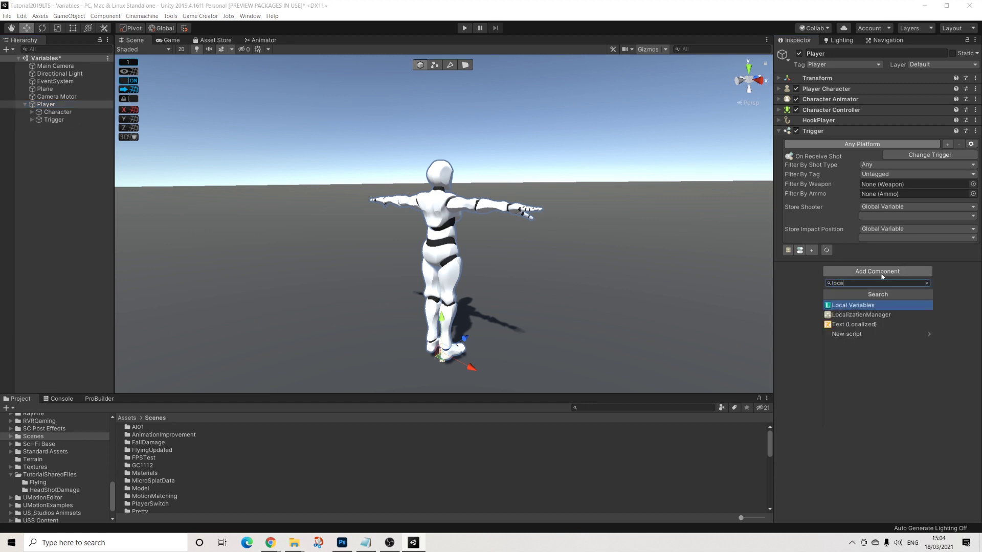
{"action": "key", "text": "Return"}
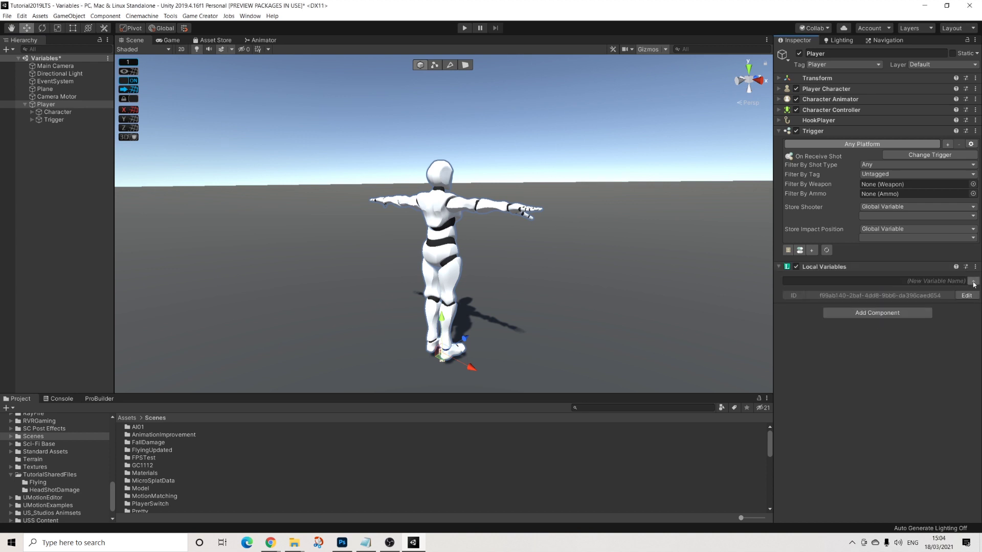
{"action": "left_click", "coordinate": [878, 313]}
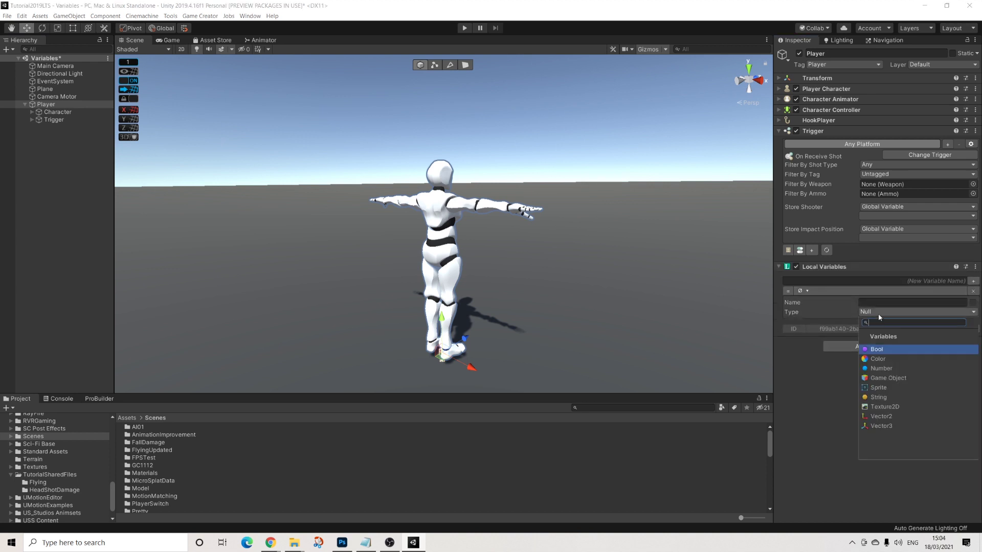
{"action": "left_click", "coordinate": [886, 426]}
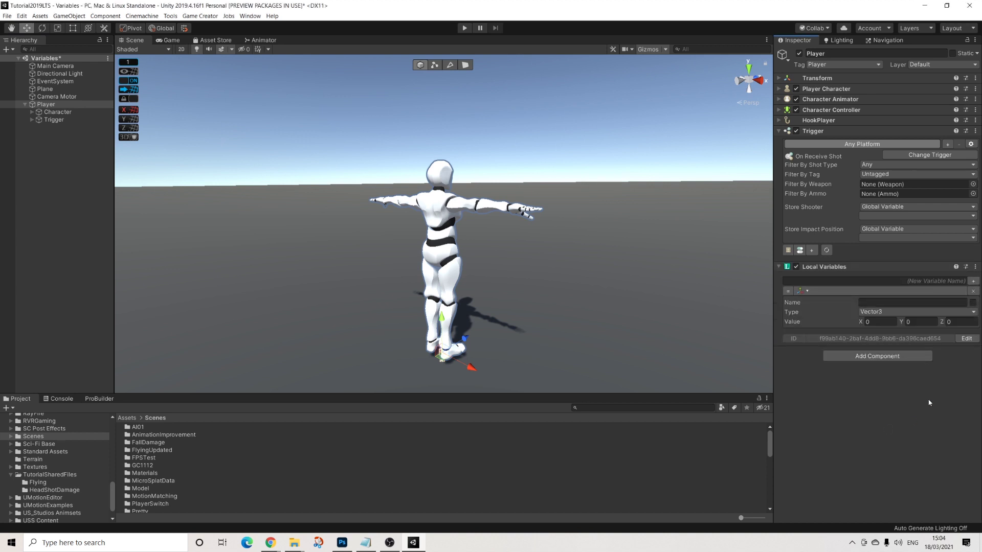
Point the impact position store at a Player local variable and name the Vector3 variable ShotPosition.
{"action": "left_click", "coordinate": [870, 238]}
{"action": "left_click", "coordinate": [872, 229]}
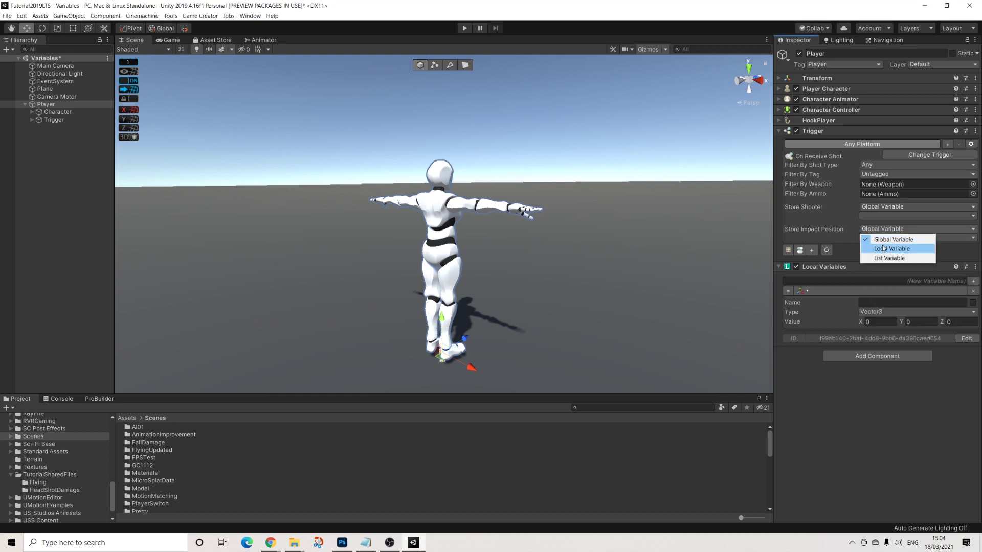
{"action": "left_click", "coordinate": [874, 247]}
{"action": "left_click", "coordinate": [867, 239]}
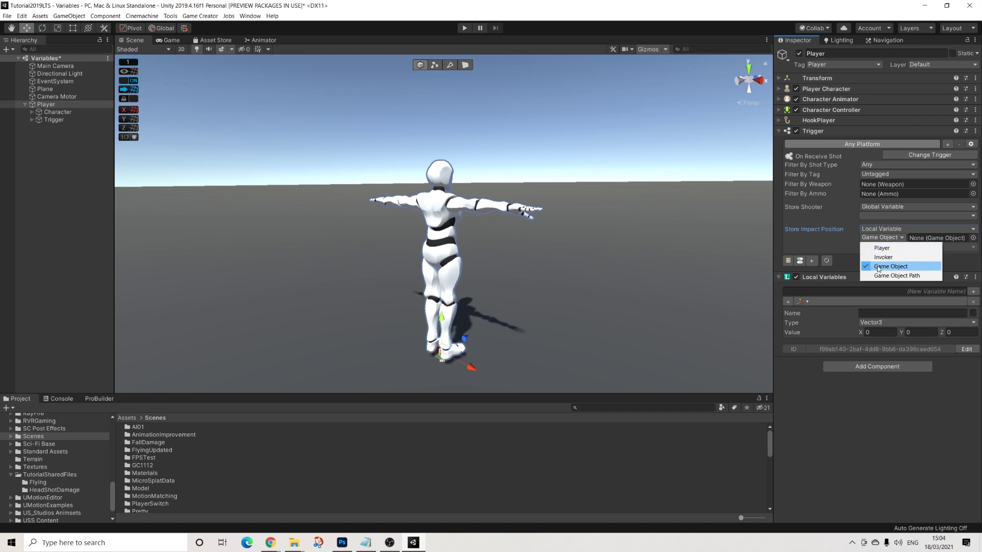
{"action": "left_click", "coordinate": [877, 247]}
{"action": "left_click", "coordinate": [871, 247]}
{"action": "left_click", "coordinate": [871, 313]}
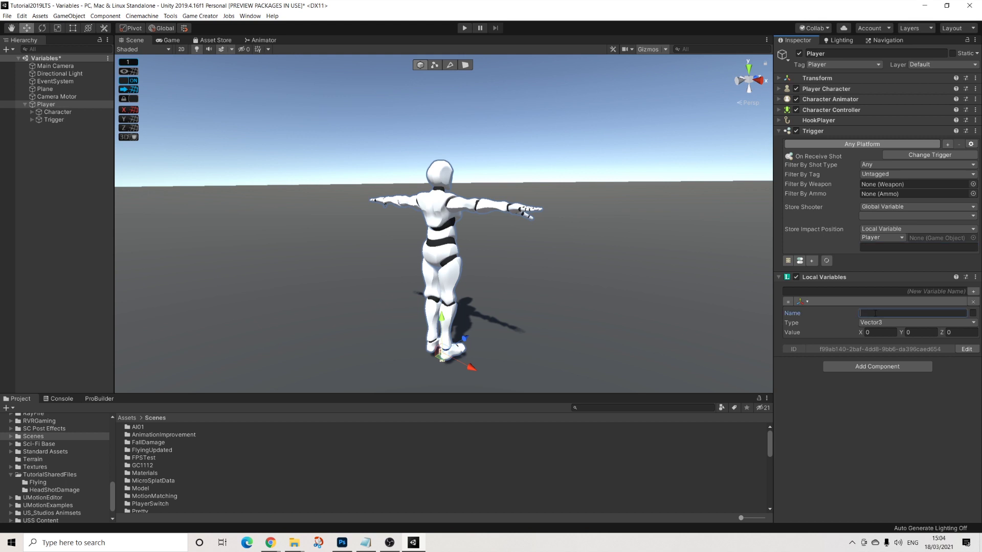
{"action": "type", "text": "ShotPosition"}
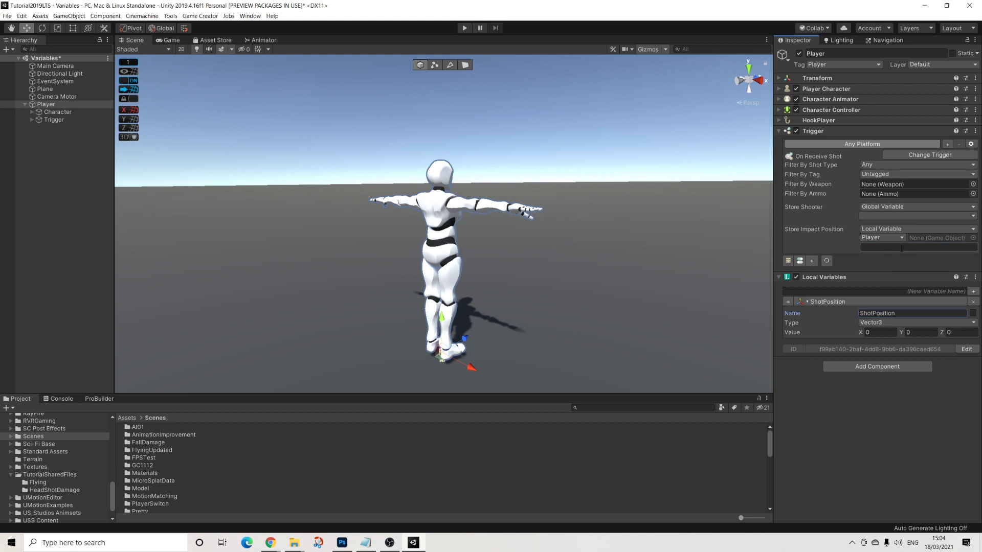
Assign Player as the variable owner and store the impact position in ShotPosition.
{"action": "left_click", "coordinate": [883, 238]}
{"action": "left_click", "coordinate": [880, 266]}
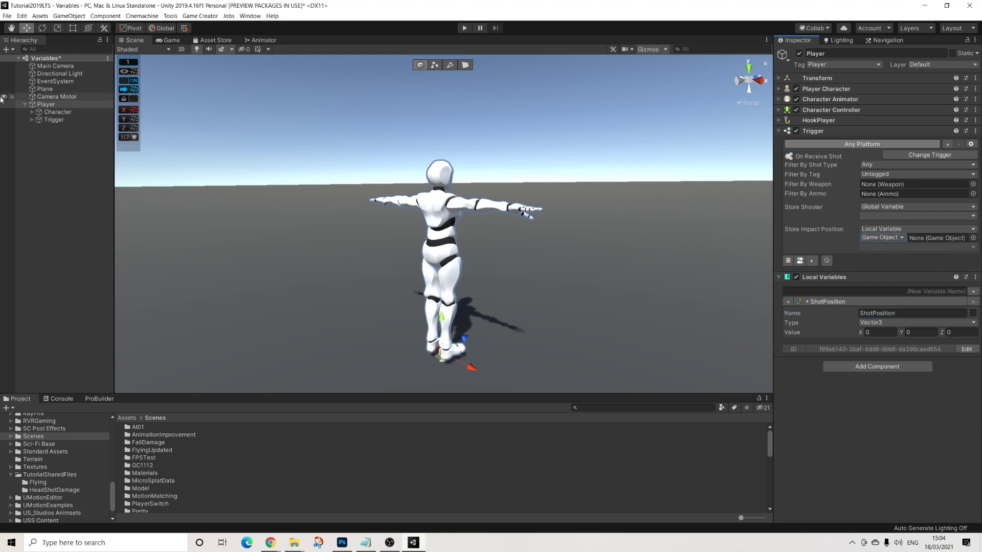
{"action": "left_click_drag", "start_coordinate": [32, 105], "coordinate": [941, 237]}
{"action": "left_click", "coordinate": [890, 247]}
{"action": "left_click", "coordinate": [890, 271]}
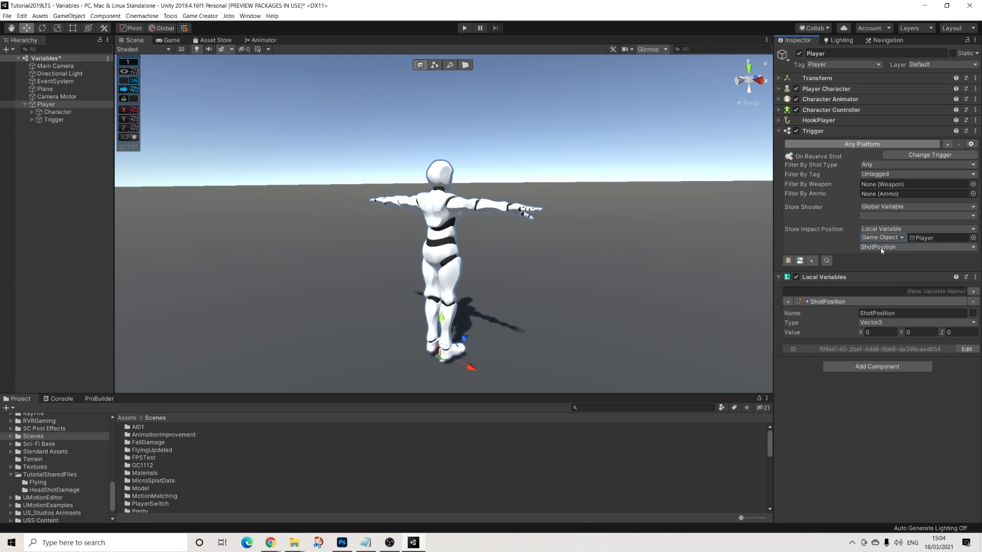
{"action": "left_click", "coordinate": [892, 239]}
{"action": "left_click", "coordinate": [882, 248]}
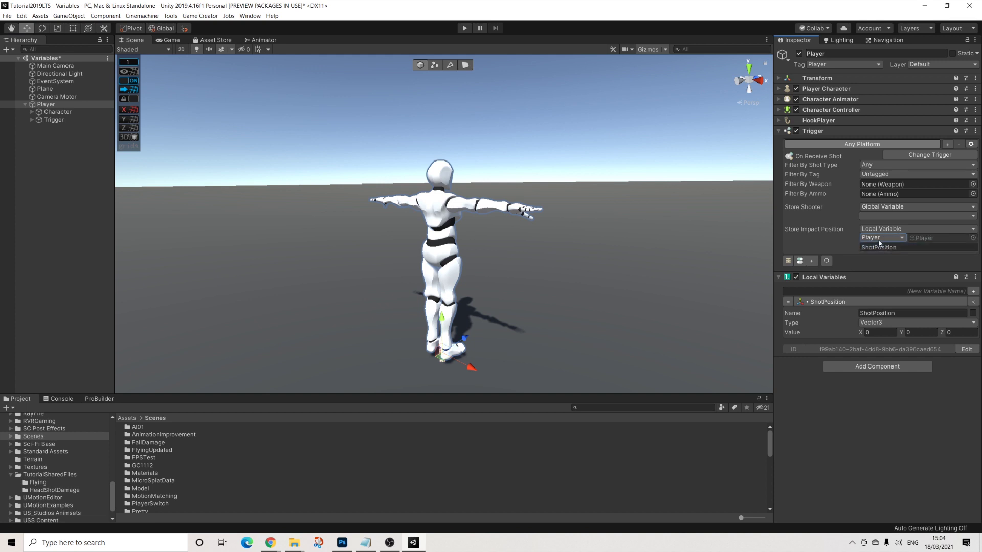
{"action": "left_click", "coordinate": [905, 248]}
Switch the variable owner between Player and Game Object, ending on Game Object.
{"action": "left_click", "coordinate": [882, 237]}
{"action": "left_click", "coordinate": [890, 266]}
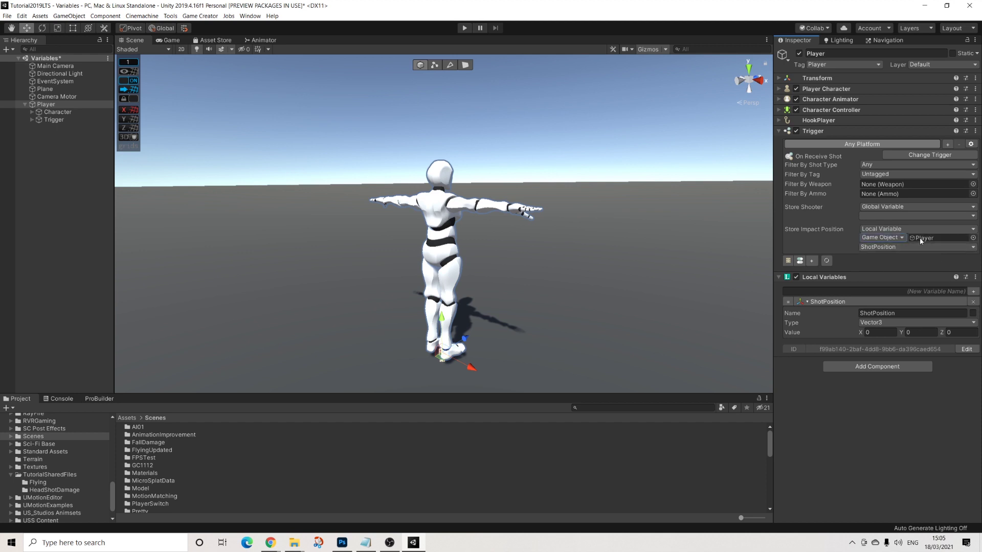
{"action": "left_click", "coordinate": [885, 238]}
{"action": "left_click", "coordinate": [881, 248]}
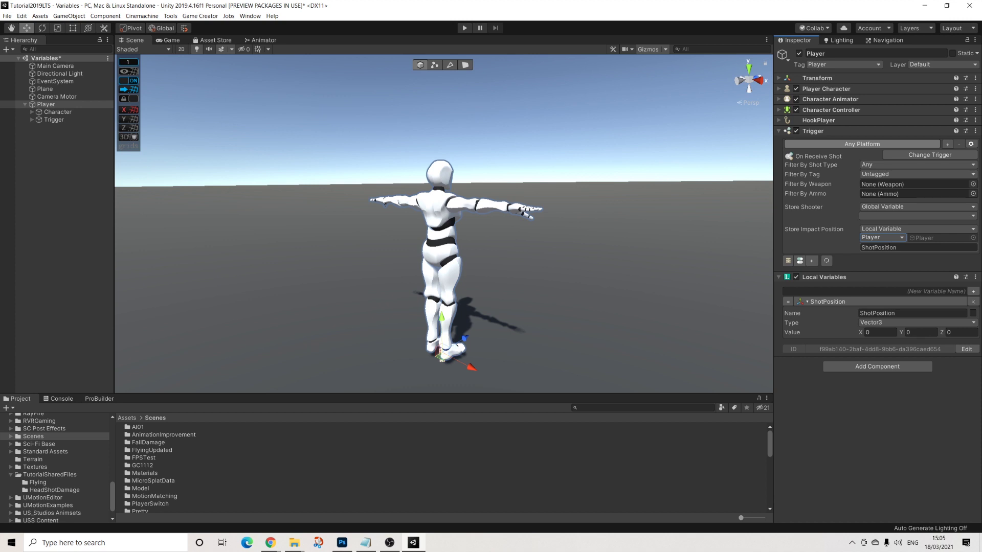
{"action": "left_click", "coordinate": [875, 238]}
{"action": "left_click", "coordinate": [881, 266]}
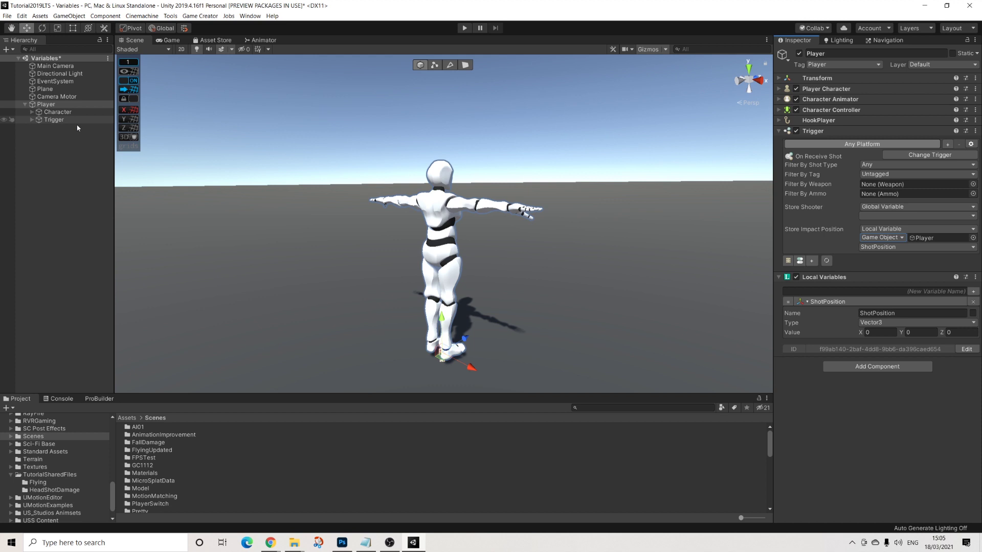
Remove the stray Trigger and Local Variables components from Player.
{"action": "left_click", "coordinate": [976, 131]}
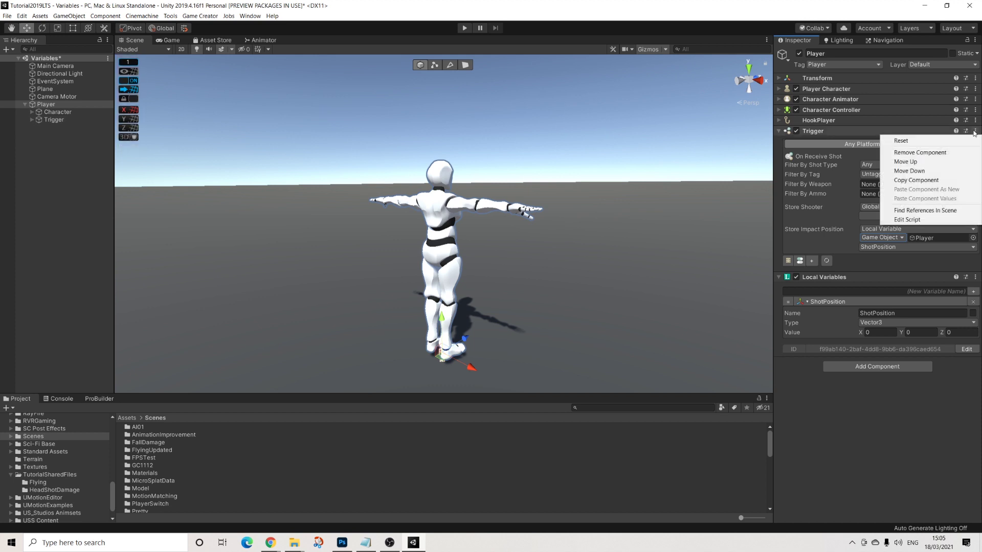
{"action": "left_click", "coordinate": [932, 153]}
{"action": "left_click", "coordinate": [975, 131]}
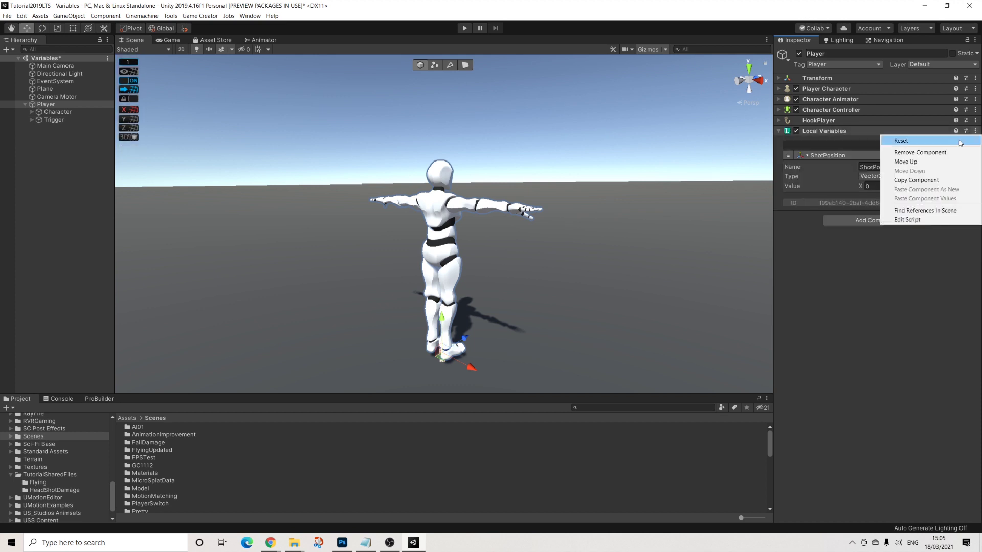
{"action": "left_click", "coordinate": [932, 152]}
Add an Instantiate action to the crouch clause of the Trigger's Conditions.
{"action": "left_click", "coordinate": [47, 120]}
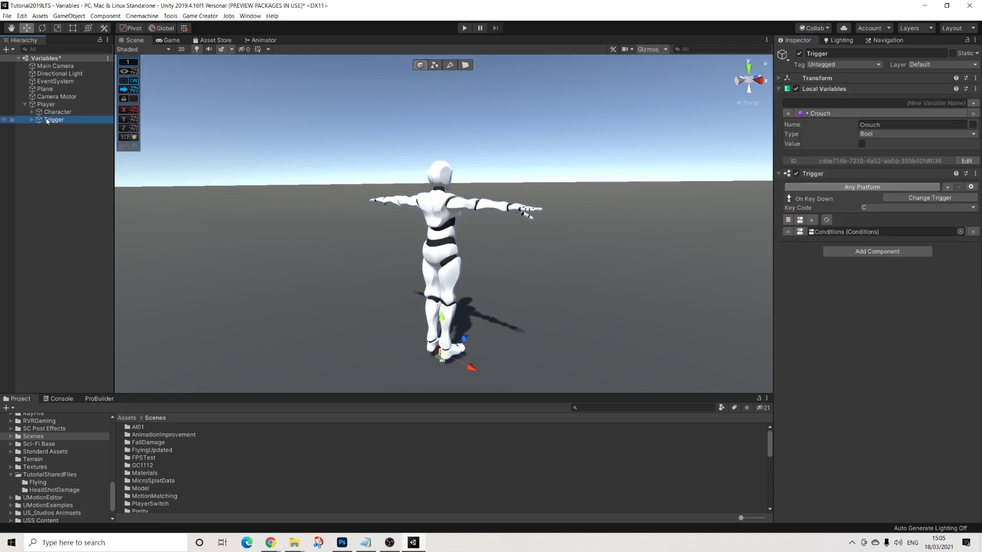
{"action": "left_click", "coordinate": [32, 119]}
{"action": "left_click", "coordinate": [61, 127]}
{"action": "left_click", "coordinate": [831, 346]}
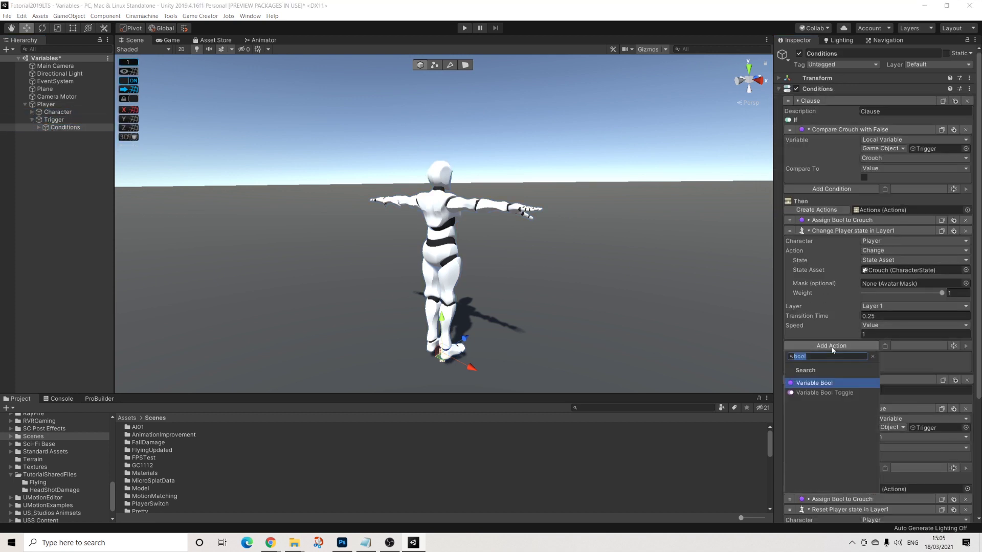
{"action": "type", "text": "inn"}
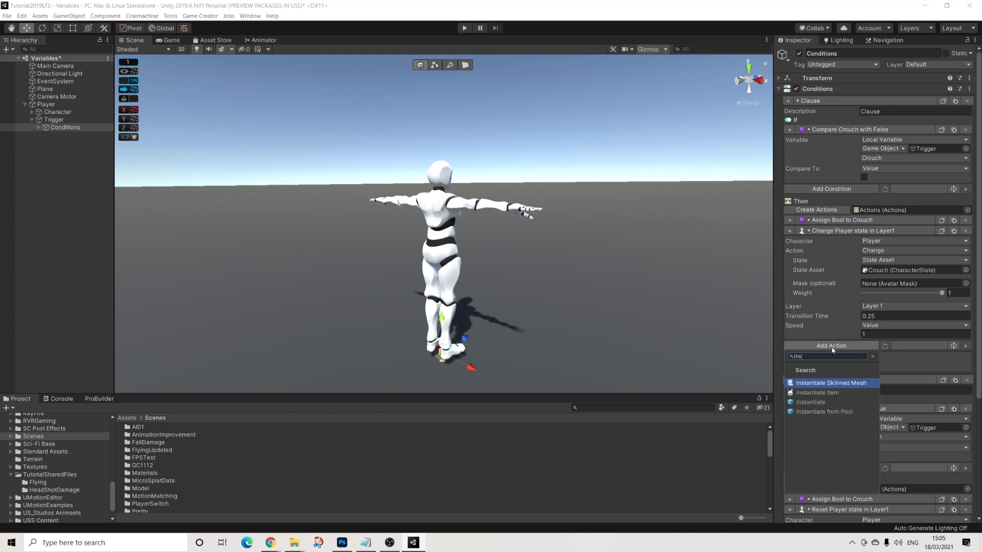
{"action": "key", "text": "BackSpace"}
{"action": "type", "text": "stat"}
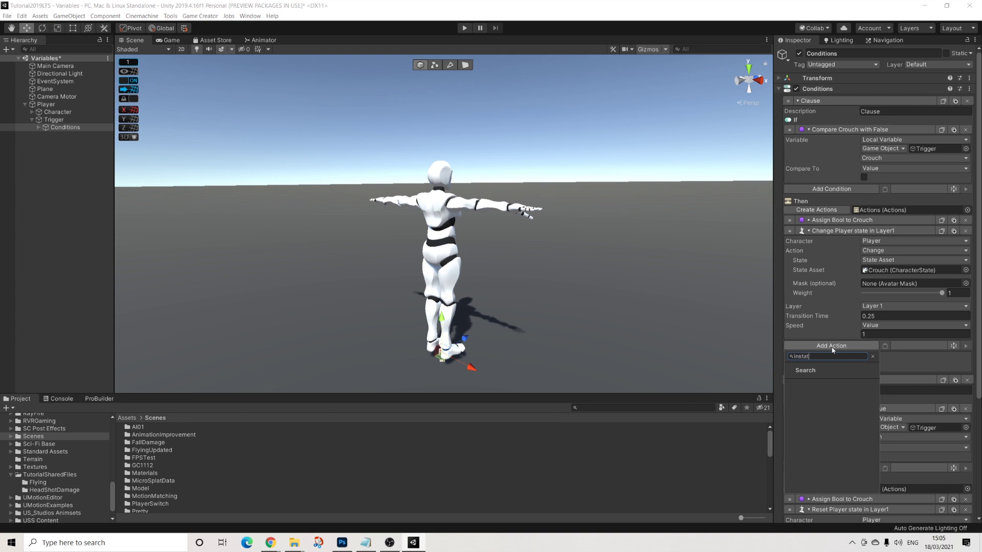
{"action": "key", "text": "BackSpace"}
{"action": "key", "text": "Down"}
{"action": "key", "text": "Down"}
{"action": "key", "text": "Return"}
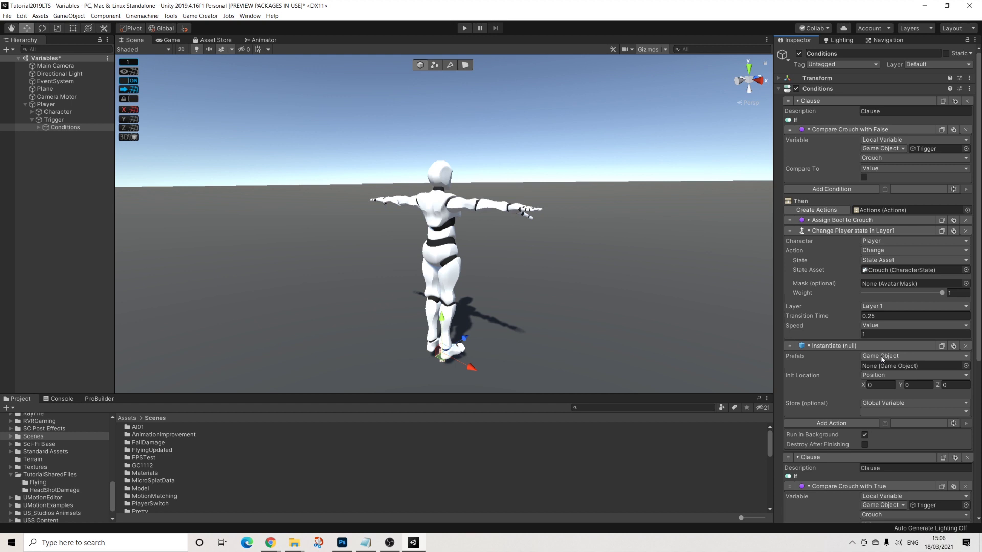
Set the Instantiate action's prefab to FX_Bubble_01.
{"action": "scroll", "coordinate": [882, 360], "scroll_direction": "down", "scroll_amount": 5}
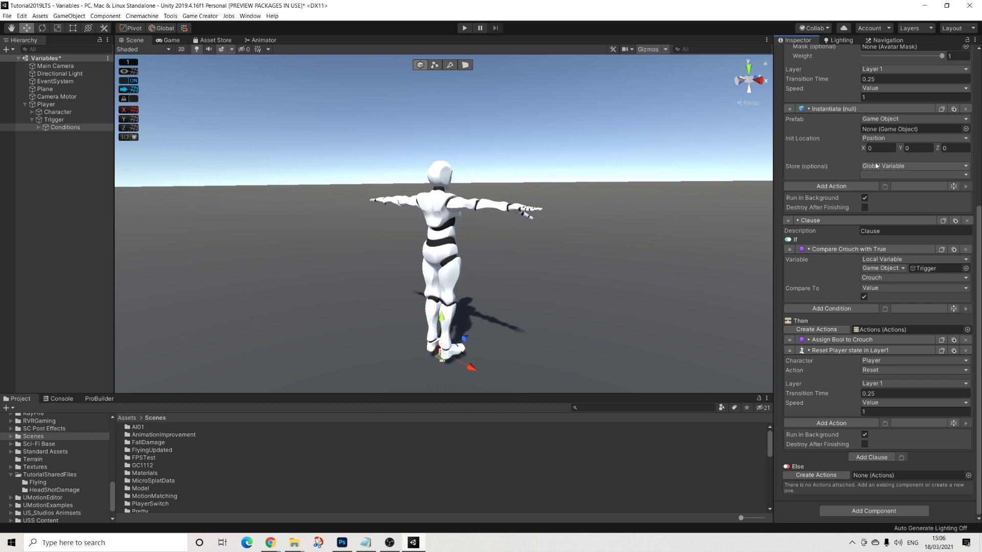
{"action": "left_click", "coordinate": [965, 129]}
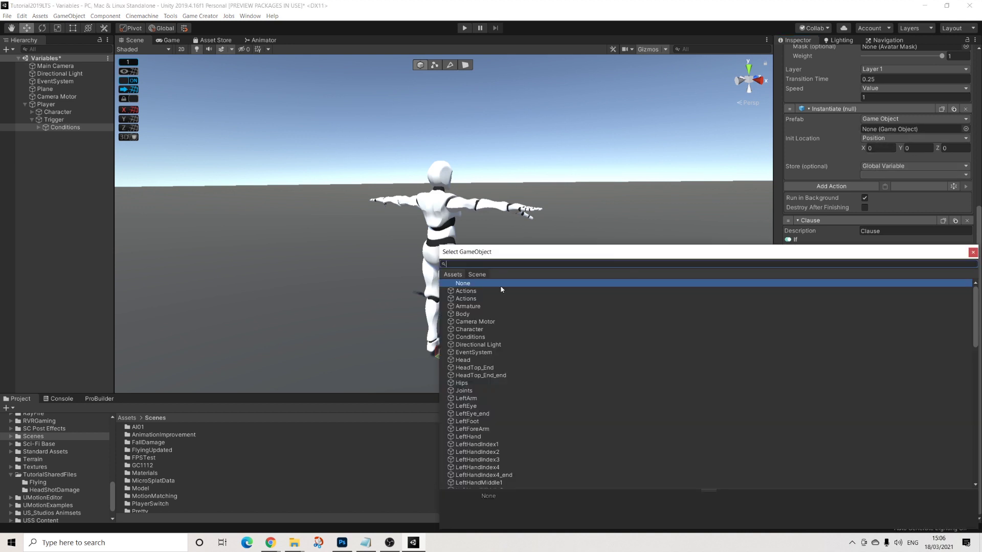
{"action": "type", "text": "fx"}
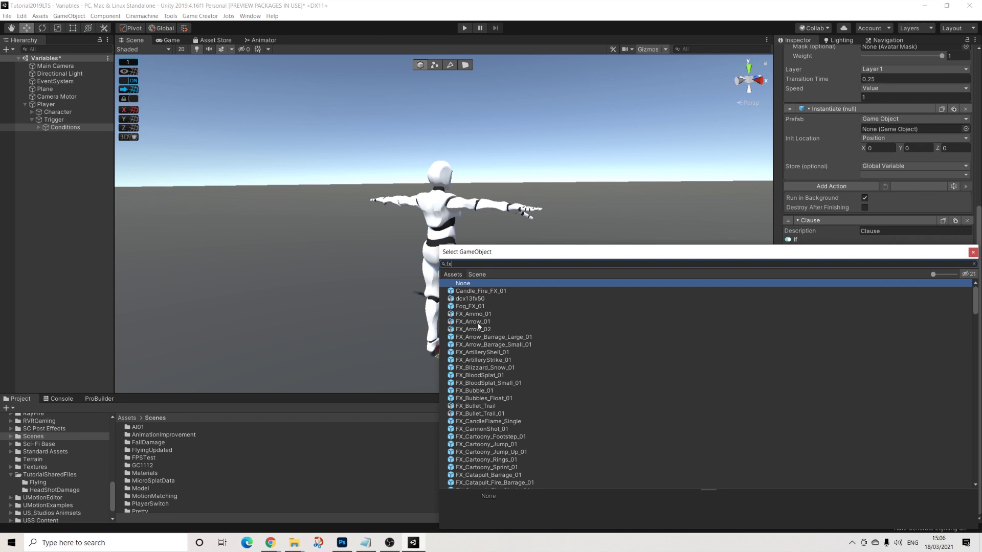
{"action": "left_click", "coordinate": [488, 375]}
{"action": "left_click", "coordinate": [481, 391]}
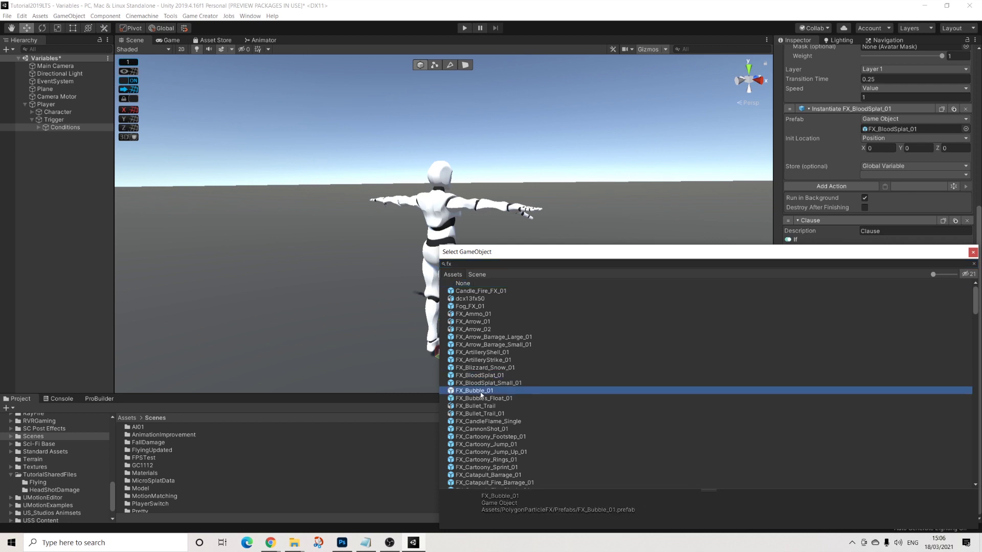
{"action": "left_click", "coordinate": [973, 252]}
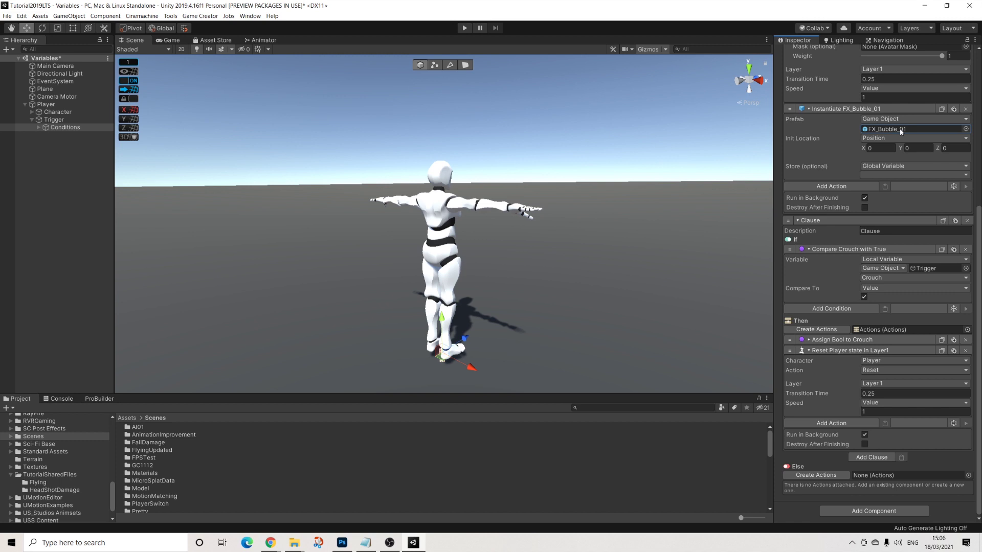
Add a Destroy action to the uncrouch clause.
{"action": "left_click", "coordinate": [853, 424]}
{"action": "type", "text": "destroy"}
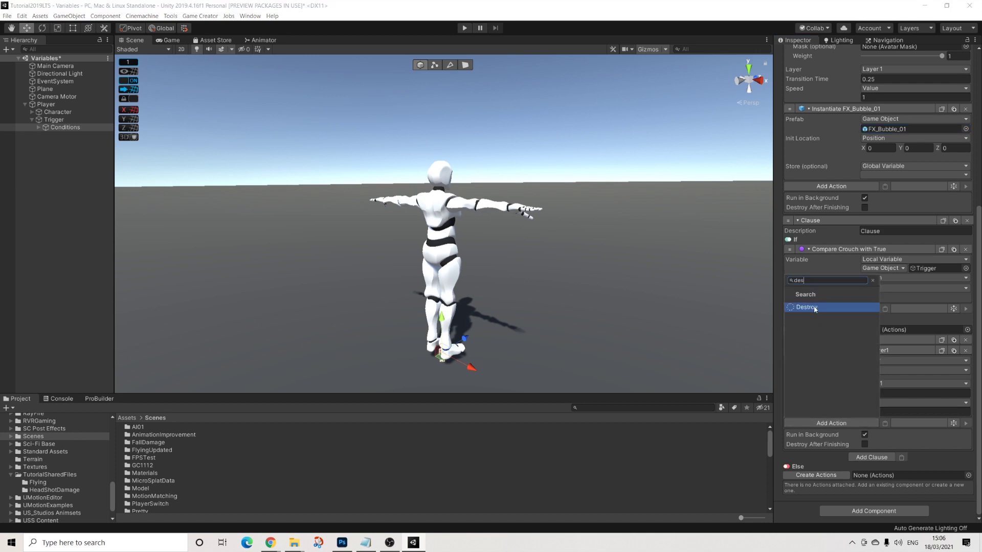
{"action": "left_click", "coordinate": [815, 308]}
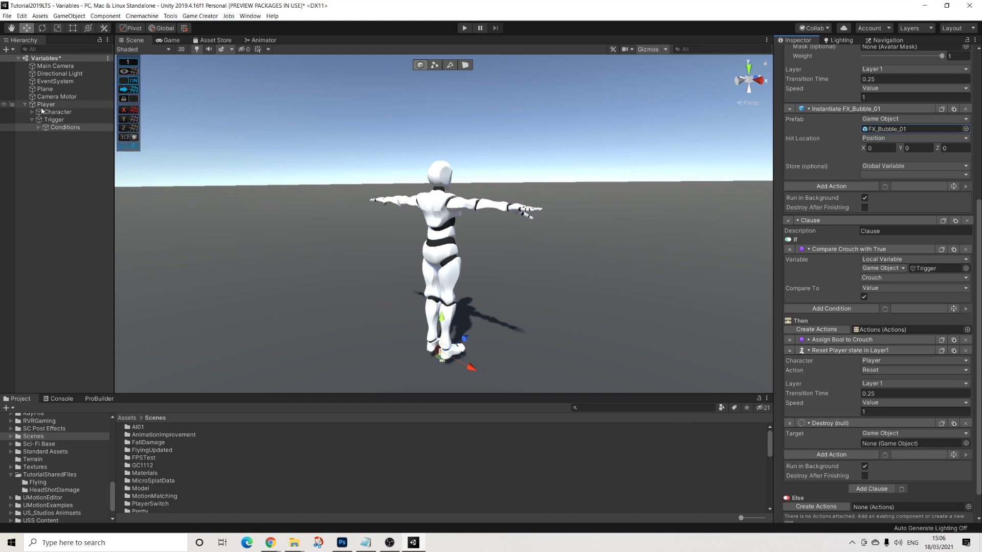
Add a GameObject local variable named ParticleEffect to the Trigger.
{"action": "left_click", "coordinate": [48, 119]}
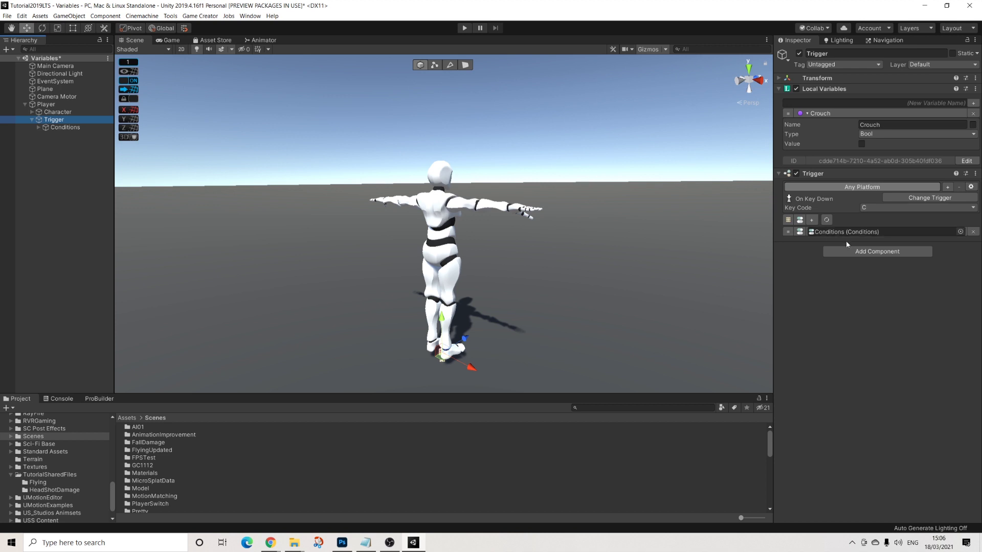
{"action": "left_click", "coordinate": [975, 103]}
{"action": "left_click", "coordinate": [882, 167]}
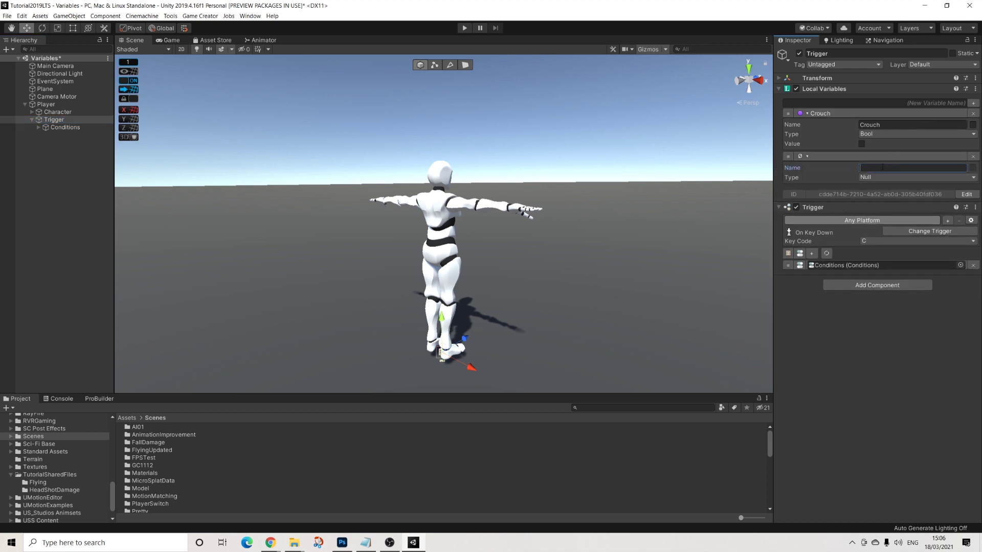
{"action": "type", "text": "{ar"}
{"action": "key", "text": "BackSpace"}
{"action": "key", "text": "BackSpace"}
{"action": "type", "text": "ParticleEffec"}
{"action": "left_click", "coordinate": [873, 177]}
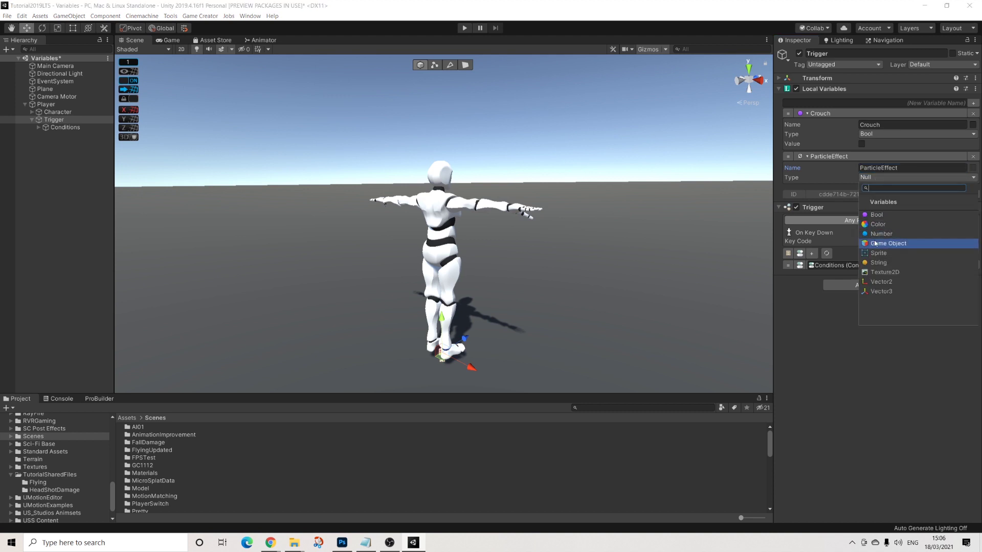
{"action": "left_click", "coordinate": [879, 238]}
Store the instantiated bubble effect in the Trigger's ParticleEffect local variable.
{"action": "left_click", "coordinate": [66, 128]}
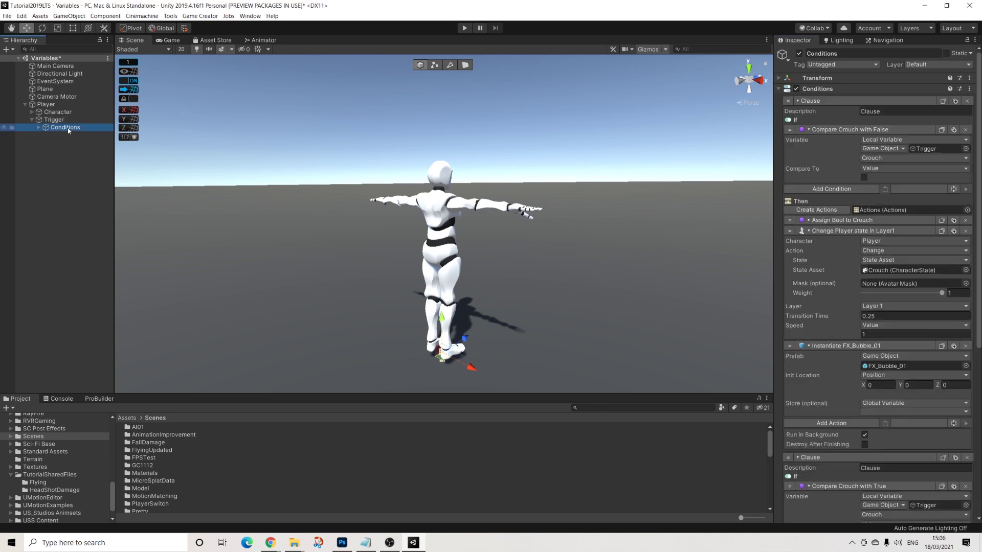
{"action": "left_click", "coordinate": [870, 403]}
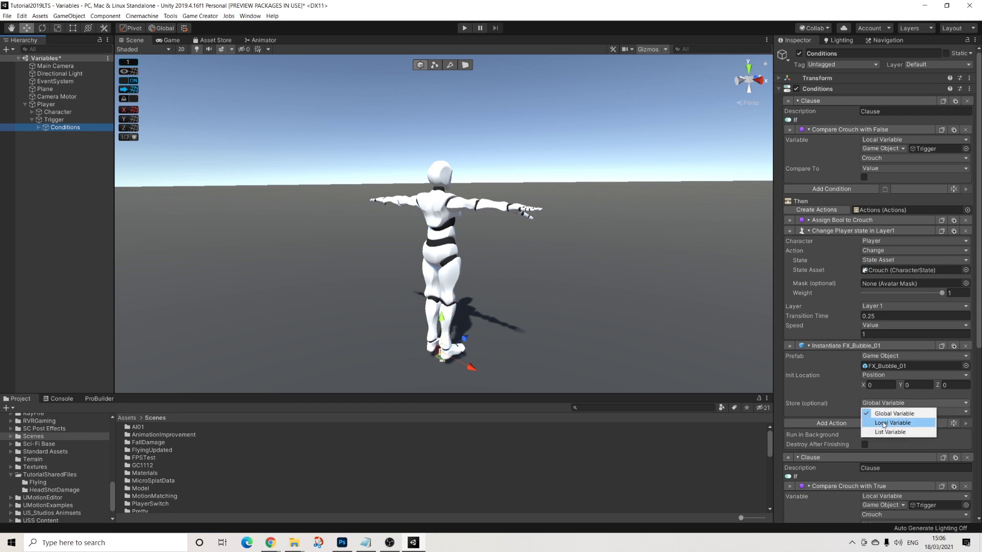
{"action": "left_click", "coordinate": [882, 423]}
{"action": "left_click_drag", "start_coordinate": [53, 120], "coordinate": [936, 412]}
{"action": "left_click", "coordinate": [892, 423]}
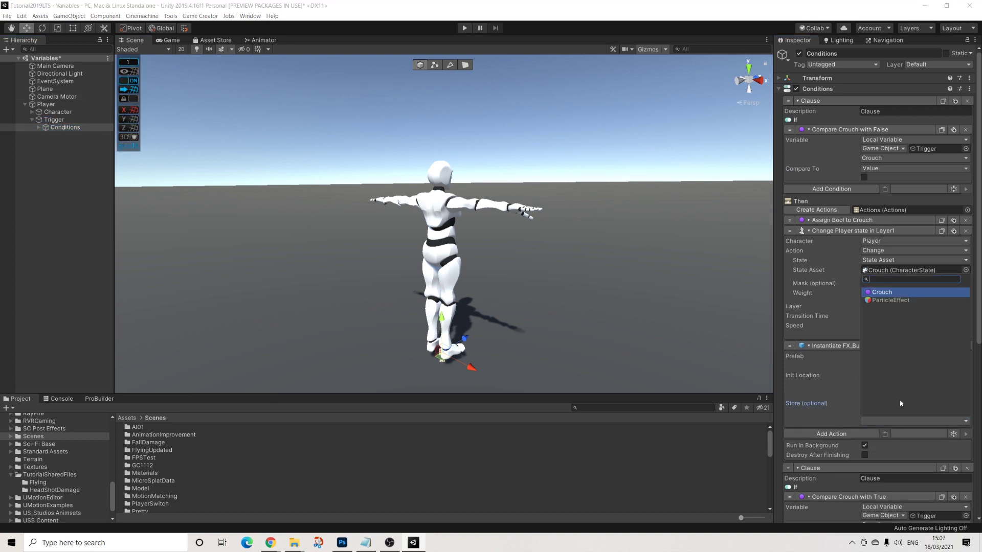
{"action": "left_click", "coordinate": [901, 303]}
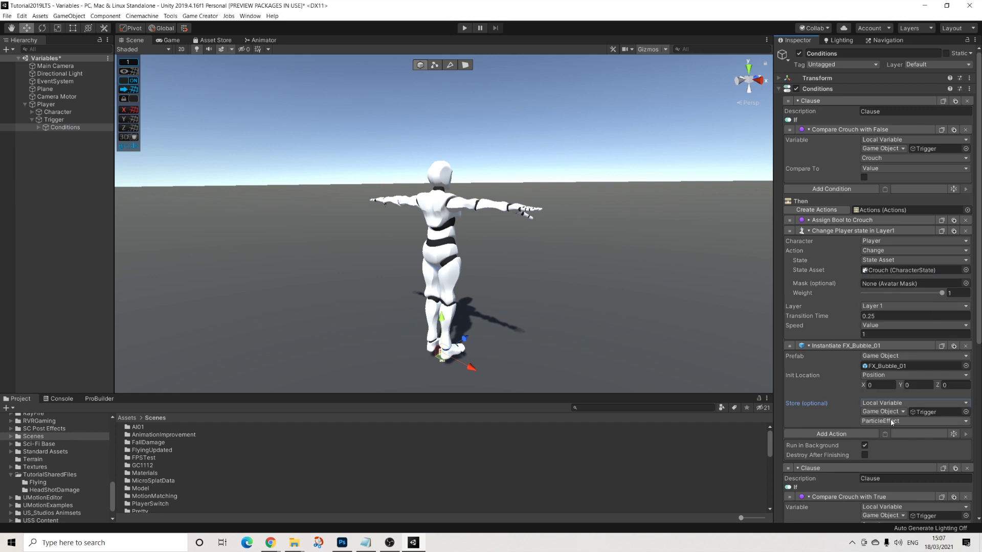
Set the Destroy action's target to the Trigger's ParticleEffect local variable.
{"action": "scroll", "coordinate": [877, 424], "scroll_direction": "down", "scroll_amount": 5}
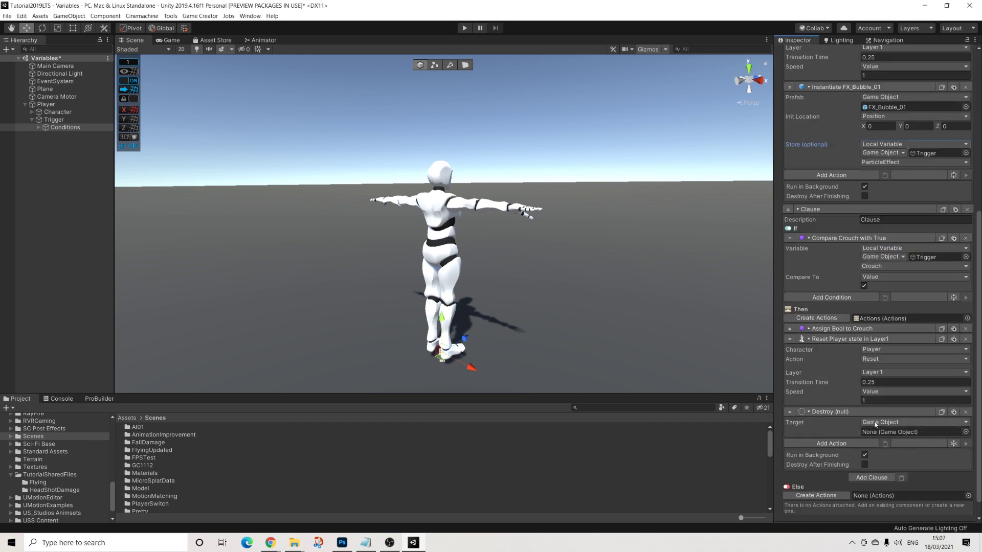
{"action": "left_click", "coordinate": [877, 422]}
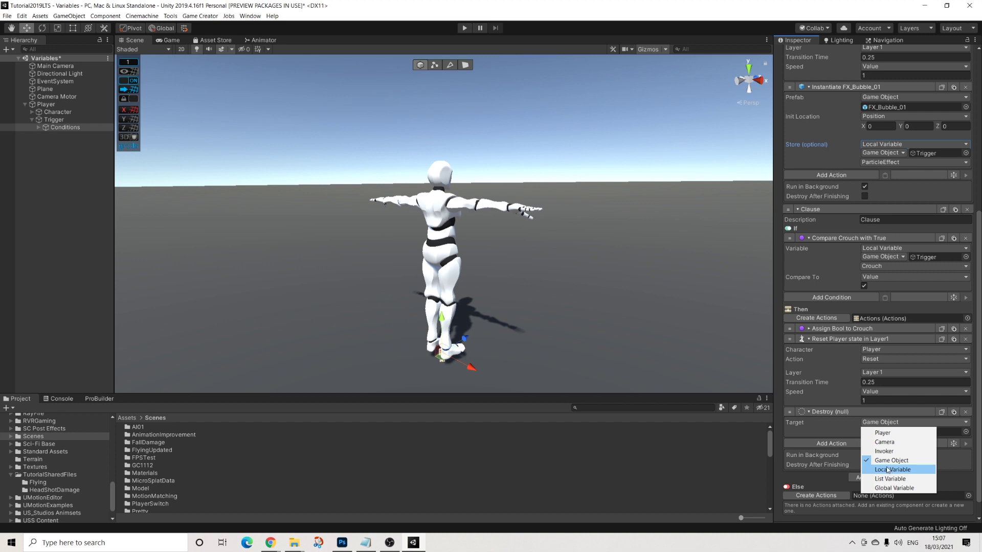
{"action": "left_click", "coordinate": [890, 470]}
{"action": "left_click_drag", "start_coordinate": [53, 120], "coordinate": [932, 433]}
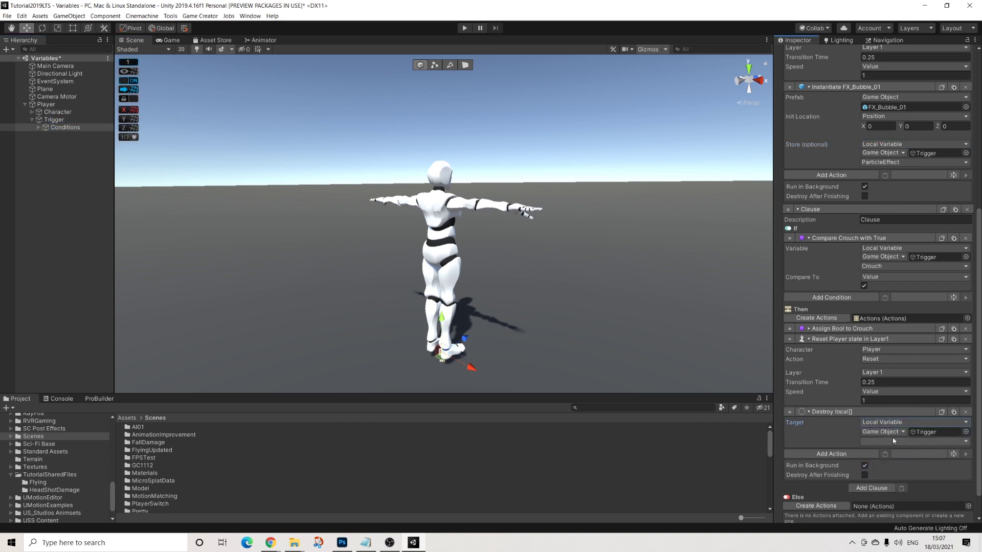
{"action": "left_click", "coordinate": [880, 441]}
{"action": "left_click", "coordinate": [890, 313]}
{"action": "scroll", "coordinate": [927, 279], "scroll_direction": "up", "scroll_amount": 3}
{"action": "left_click", "coordinate": [926, 279]}
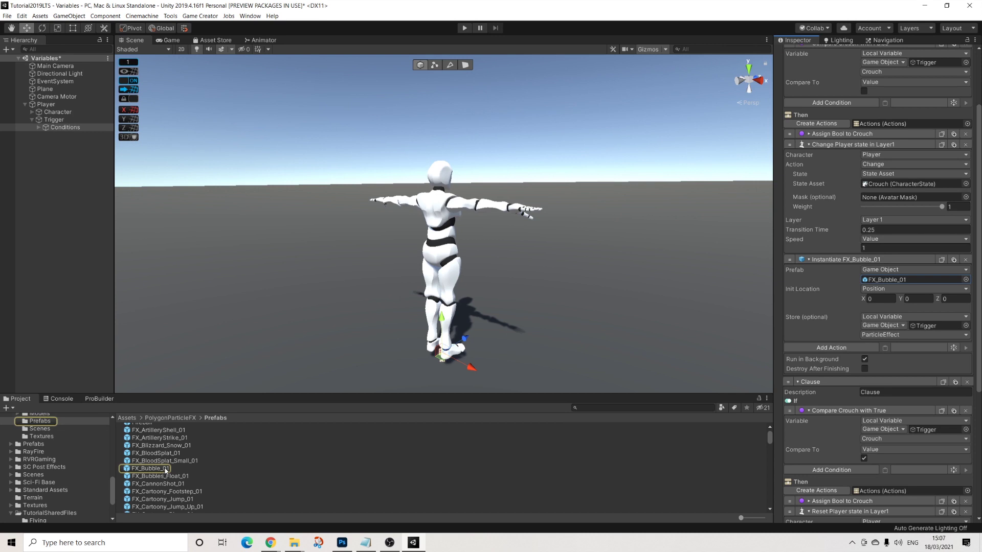
Enable Looping on FX_Bubble_01's Particle System and start Play mode.
{"action": "left_click", "coordinate": [154, 468]}
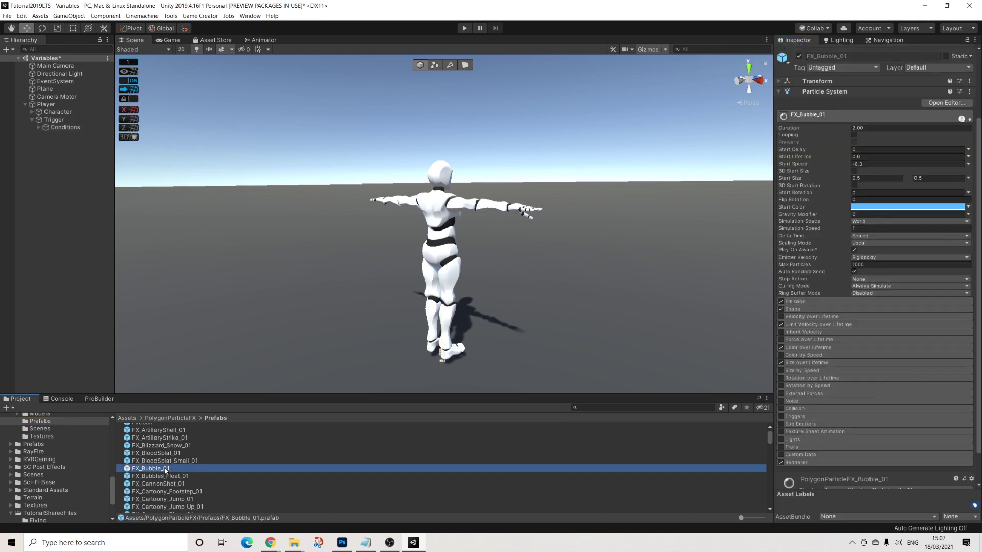
{"action": "left_click", "coordinate": [854, 136]}
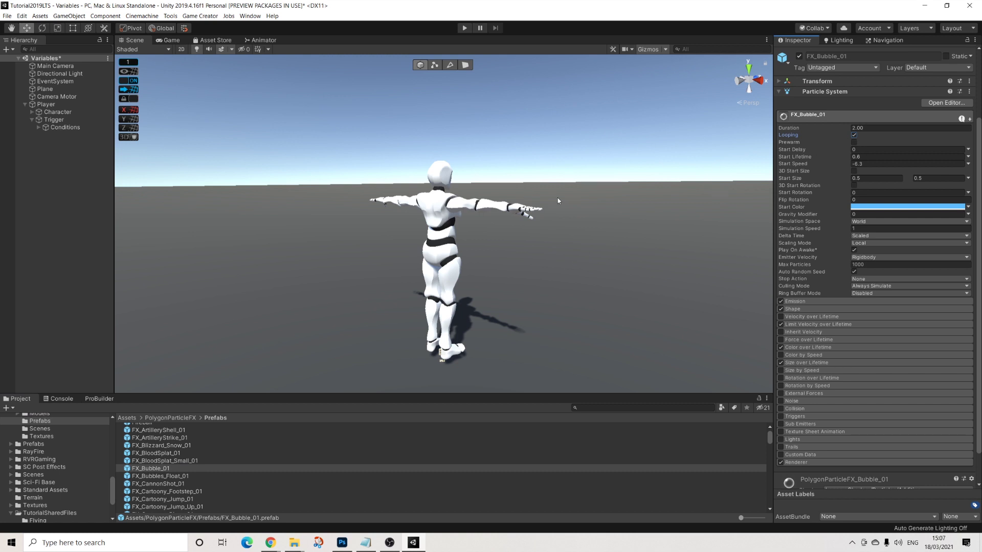
{"action": "left_click", "coordinate": [465, 28]}
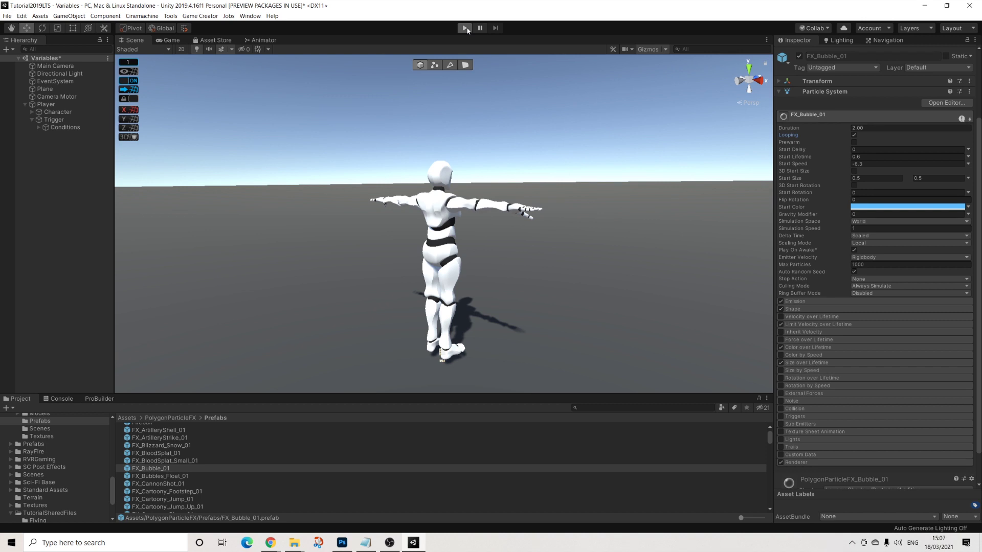
Walk forward, crouch with Space to spawn bubbles, inspect the clone and Conditions, then stop playing.
{"action": "key", "text": "w"}
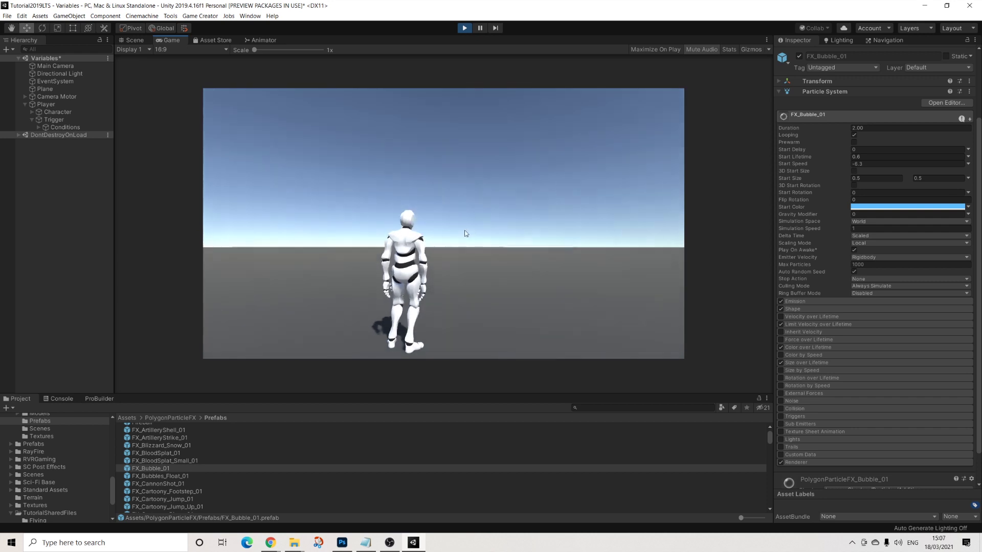
{"action": "key", "text": "space"}
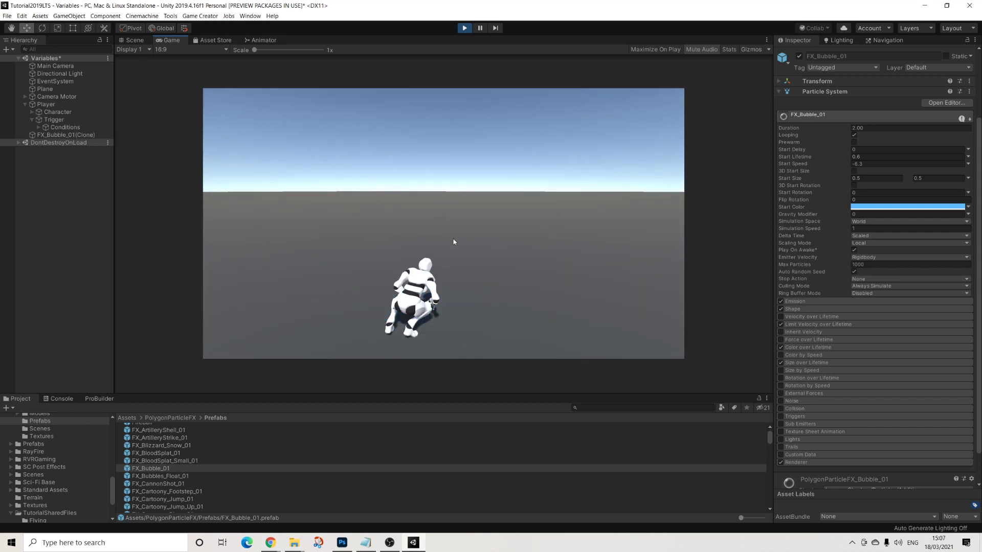
{"action": "left_click", "coordinate": [66, 136]}
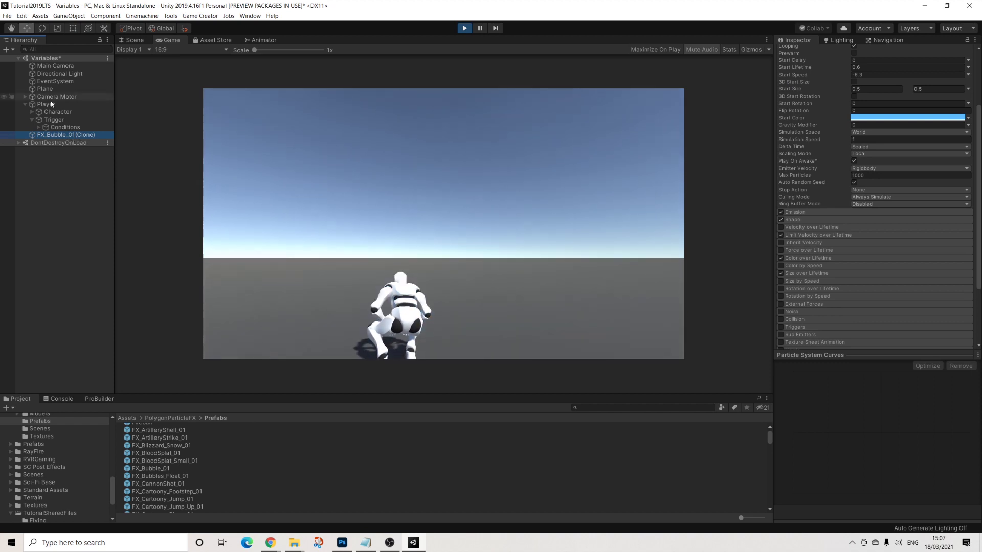
{"action": "left_click", "coordinate": [54, 119]}
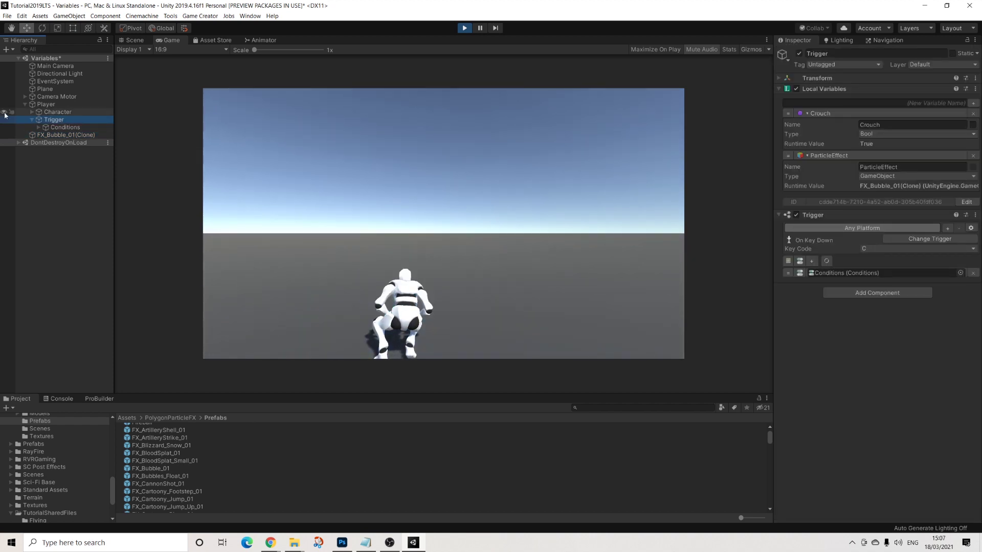
{"action": "left_click", "coordinate": [65, 127]}
{"action": "scroll", "coordinate": [907, 477], "scroll_direction": "down", "scroll_amount": 5}
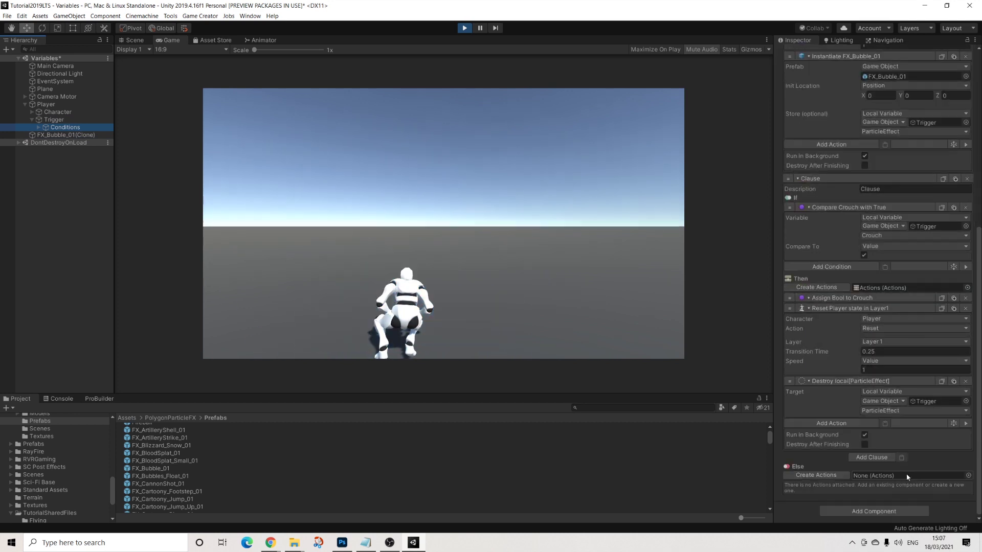
{"action": "left_click", "coordinate": [492, 199]}
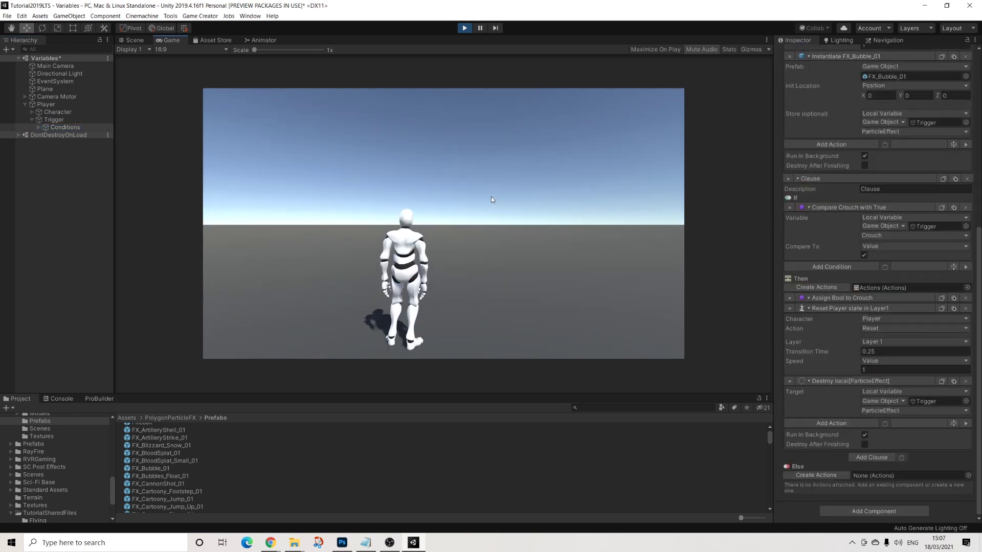
{"action": "right_click_drag", "start_coordinate": [491, 197], "coordinate": [906, 436]}
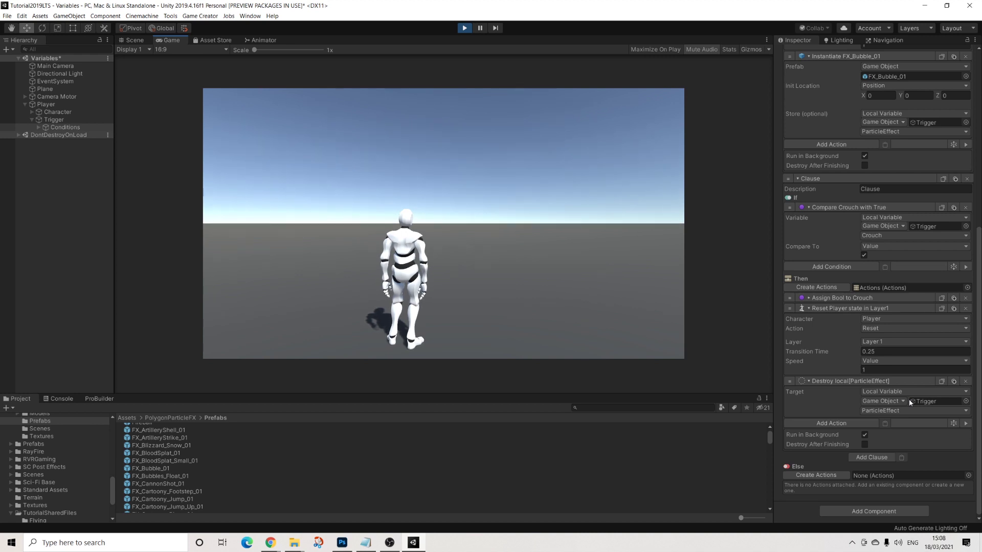
{"action": "left_click", "coordinate": [463, 28]}
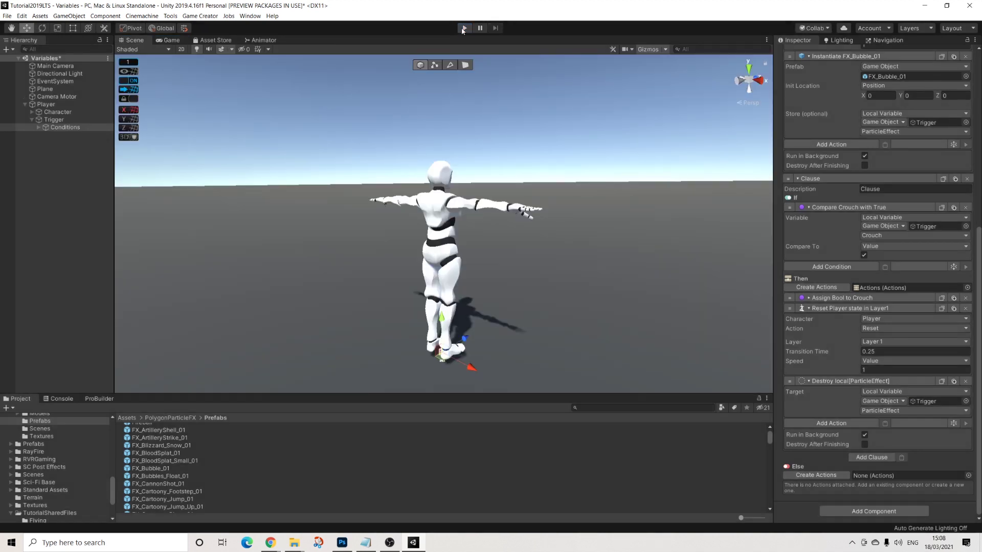
Create a List Variables object via the Hierarchy's Game Creator > Variables menu.
{"action": "scroll", "coordinate": [414, 192], "scroll_direction": "up", "scroll_amount": 3}
{"action": "scroll", "coordinate": [435, 225], "scroll_direction": "down", "scroll_amount": 5}
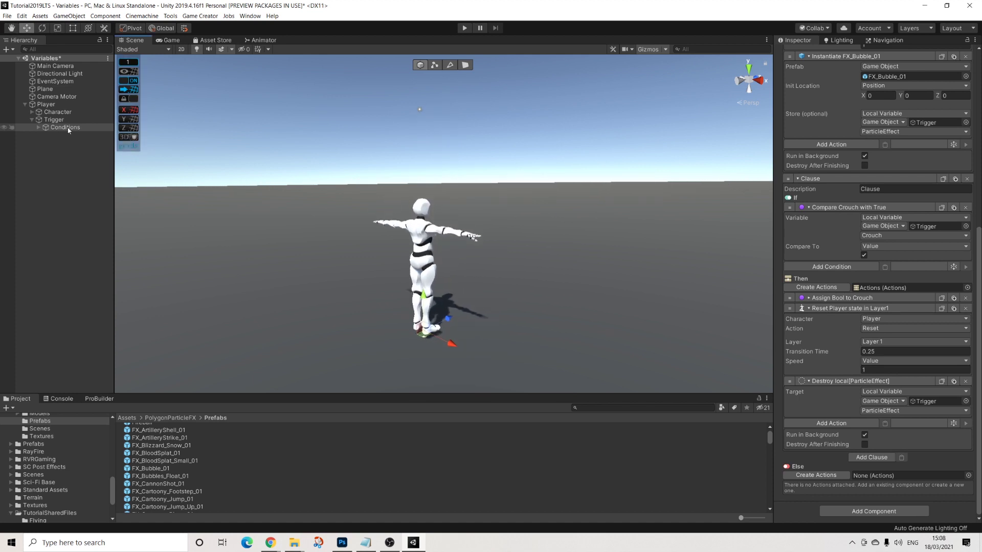
{"action": "left_click", "coordinate": [45, 129]}
{"action": "right_click", "coordinate": [45, 129]}
{"action": "mouse_move", "coordinate": [124, 208]}
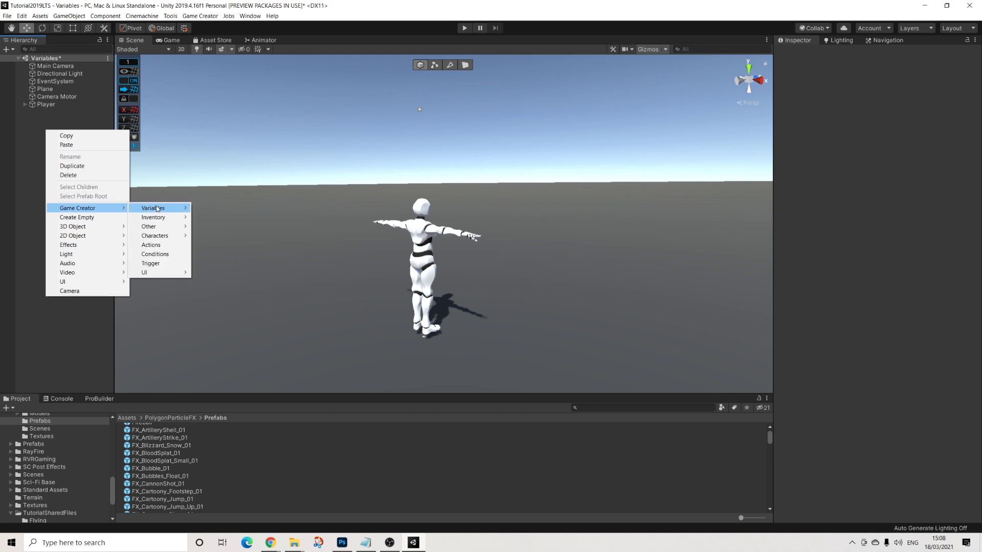
{"action": "mouse_move", "coordinate": [157, 209]}
{"action": "left_click", "coordinate": [223, 209]}
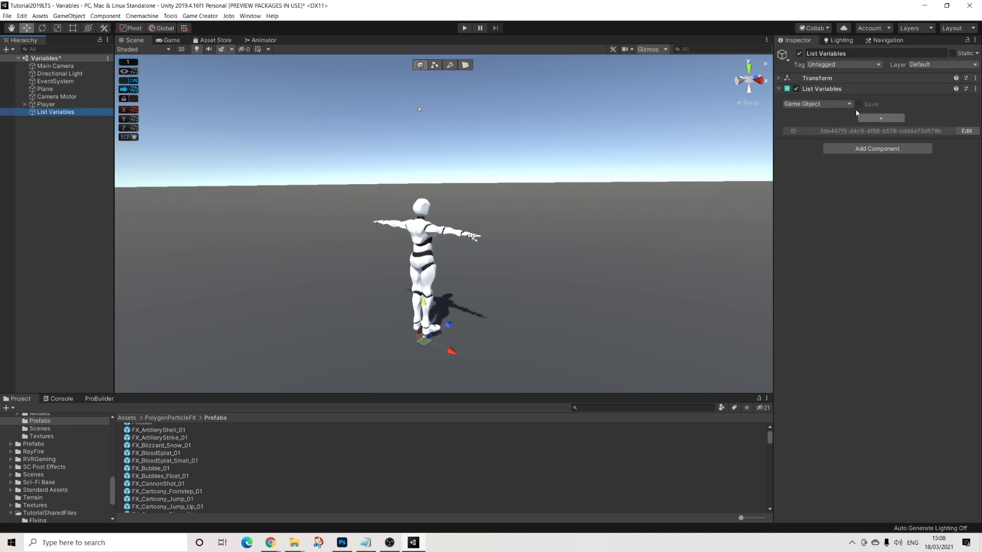
Add five empty Game Object entries, Item 0 to Item 4, to the list.
{"action": "left_click", "coordinate": [884, 119]}
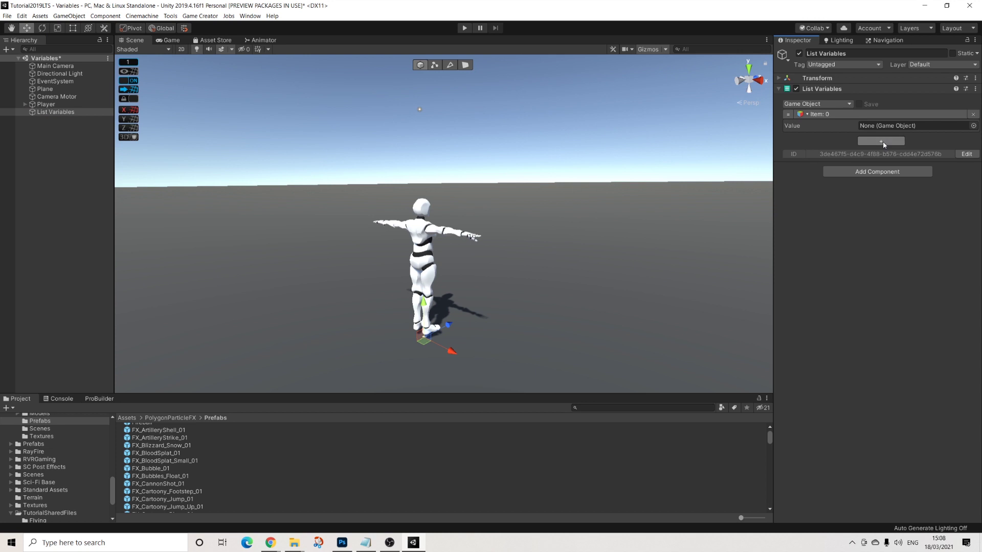
{"action": "left_click", "coordinate": [882, 143]}
{"action": "left_click", "coordinate": [882, 164]}
{"action": "left_click", "coordinate": [881, 188]}
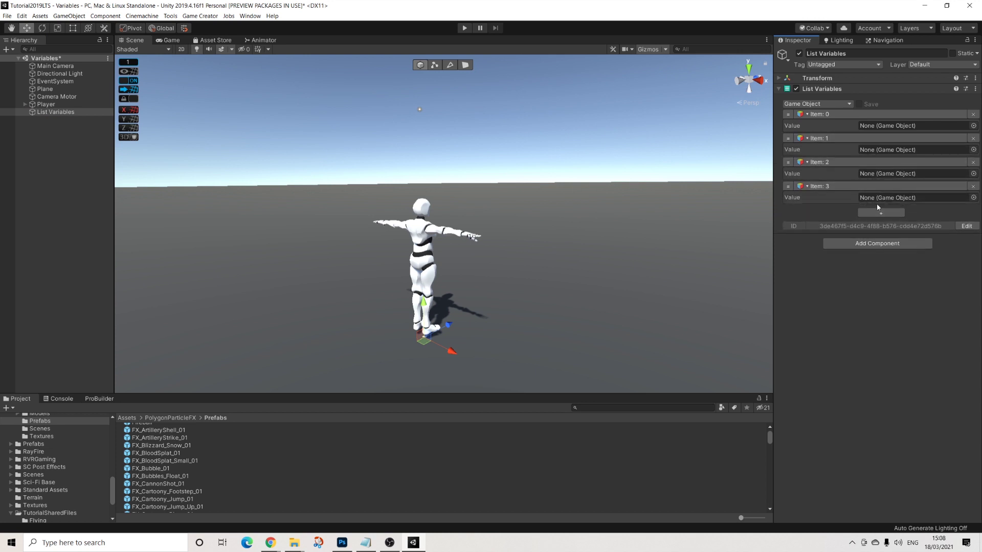
{"action": "left_click", "coordinate": [879, 211]}
{"action": "left_click_drag", "start_coordinate": [571, 183], "coordinate": [511, 200], "text": "alt"}
{"action": "right_click", "coordinate": [50, 131]}
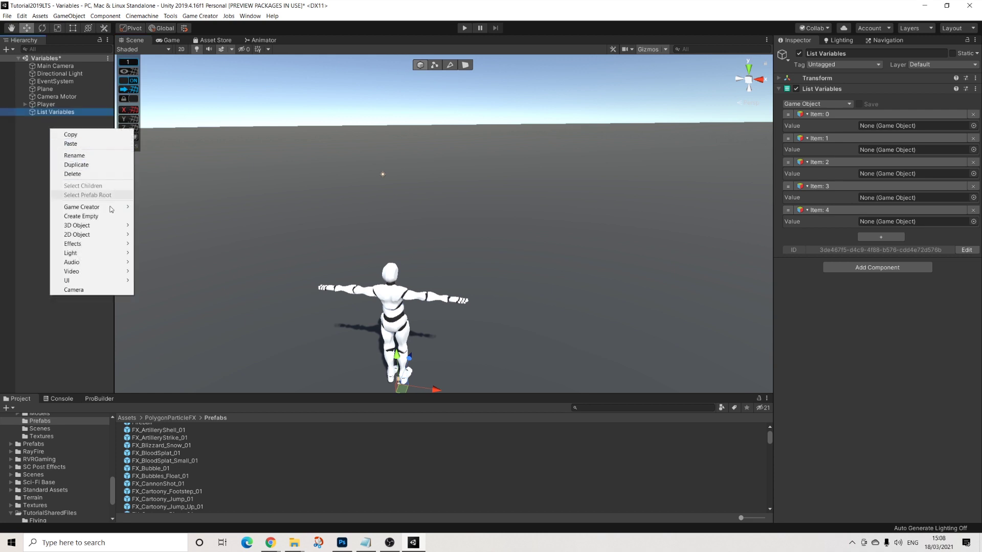
Create a cube and position it at 0, 0, 14.
{"action": "mouse_move", "coordinate": [123, 212]}
{"action": "mouse_move", "coordinate": [177, 213]}
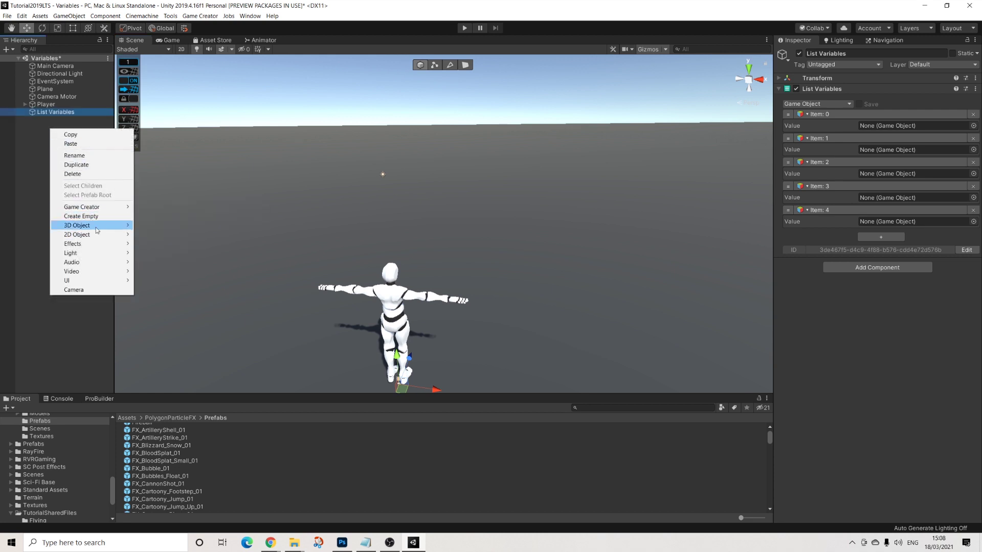
{"action": "mouse_move", "coordinate": [102, 226]}
{"action": "left_click", "coordinate": [152, 226]}
{"action": "left_click_drag", "start_coordinate": [424, 215], "coordinate": [463, 218], "text": "alt"}
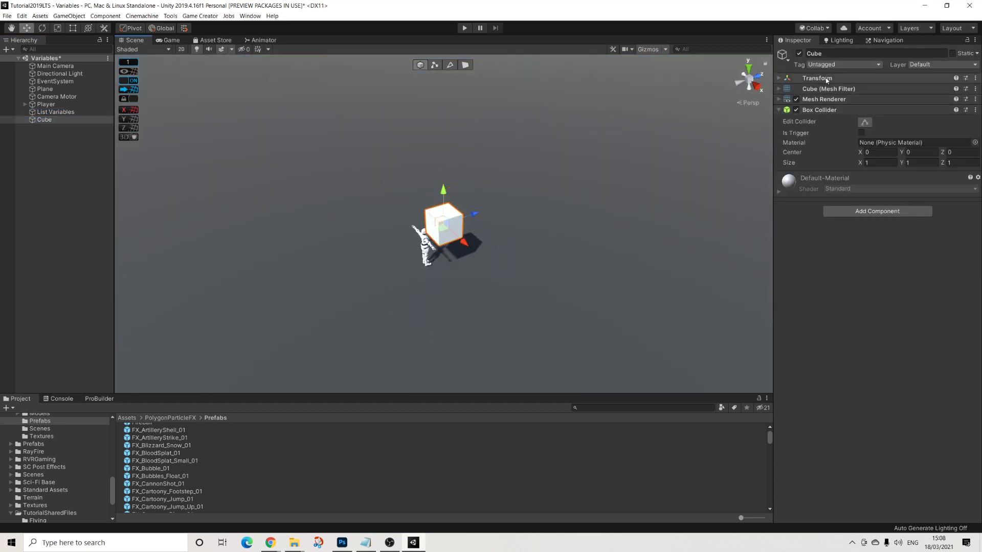
{"action": "left_click", "coordinate": [869, 78]}
{"action": "type", "text": "0"}
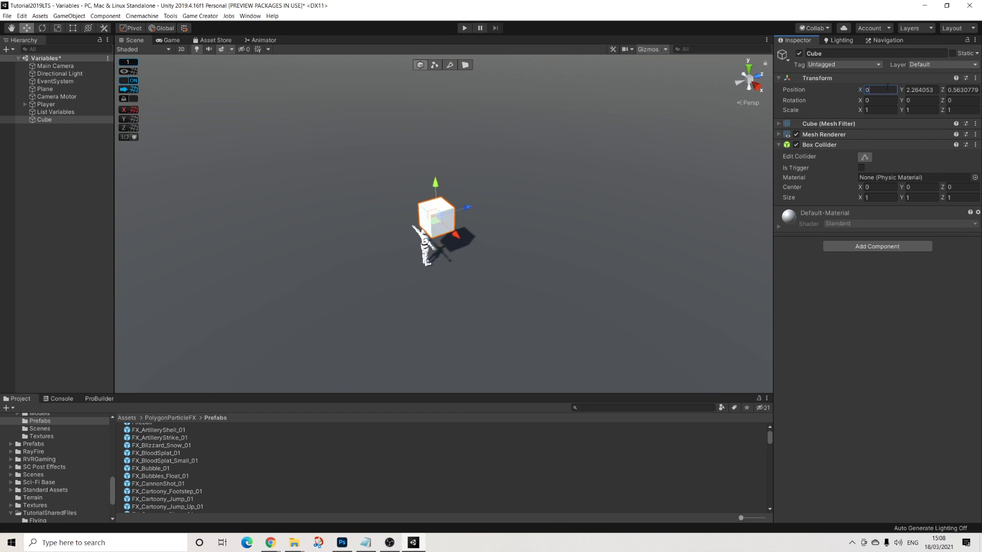
{"action": "key", "text": "Tab"}
{"action": "type", "text": "00"}
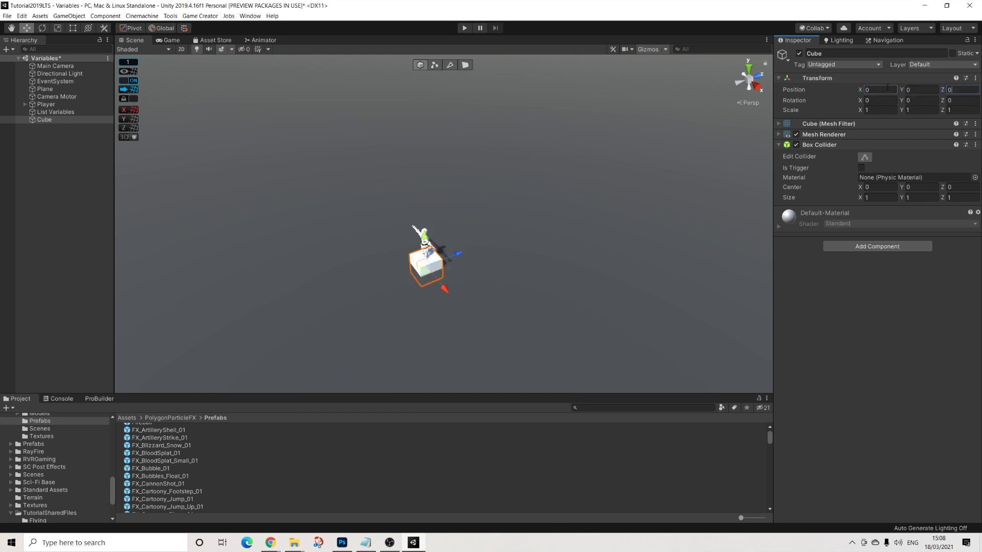
{"action": "left_click_drag", "start_coordinate": [458, 260], "coordinate": [710, 204]}
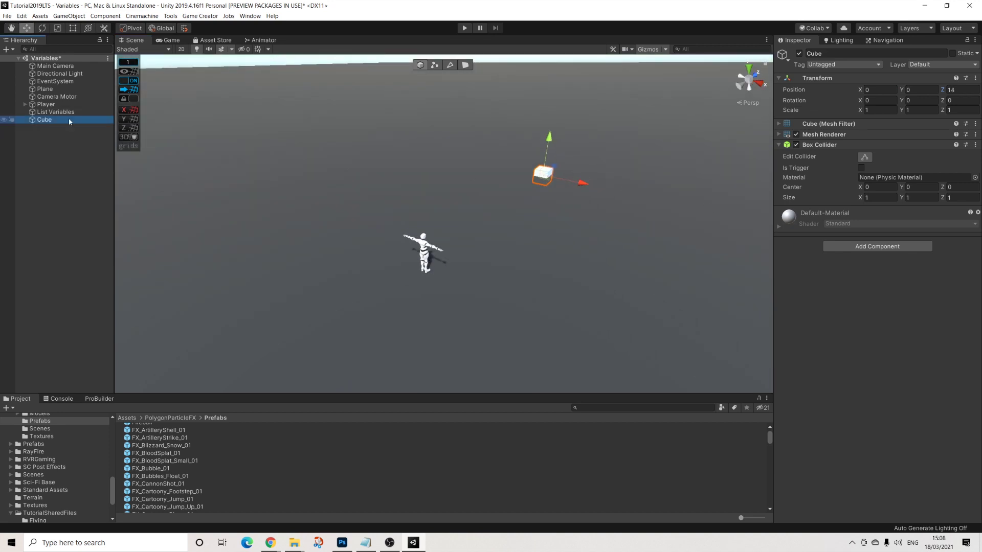
Duplicate the cube into six total, spreading copies left (X -14), right and toward the near side.
{"action": "key", "text": "ctrl+d"}
{"action": "left_click_drag", "start_coordinate": [590, 188], "coordinate": [415, 154]}
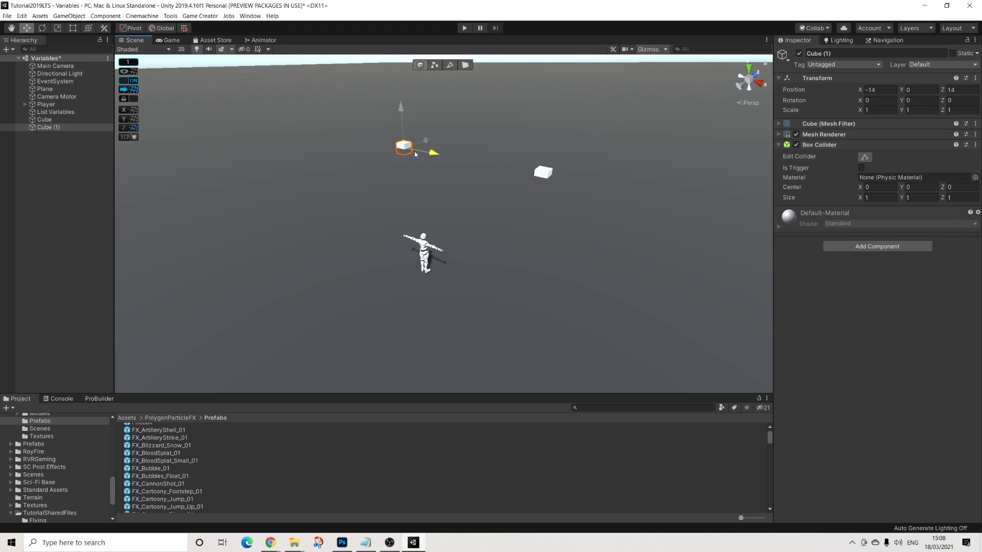
{"action": "key", "text": "ctrl+d"}
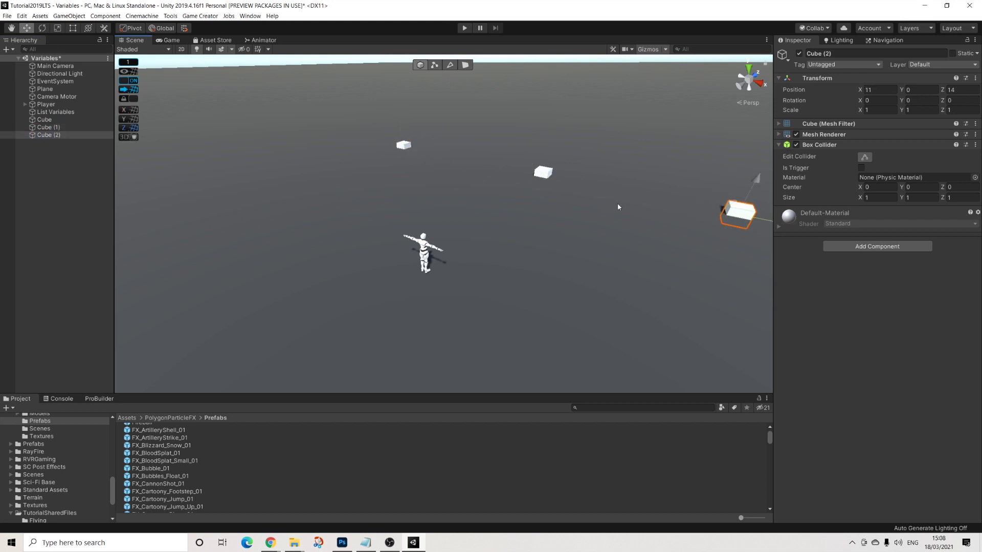
{"action": "left_click_drag", "start_coordinate": [606, 205], "coordinate": [577, 210], "text": "alt"}
{"action": "left_click", "coordinate": [44, 120], "text": "shift"}
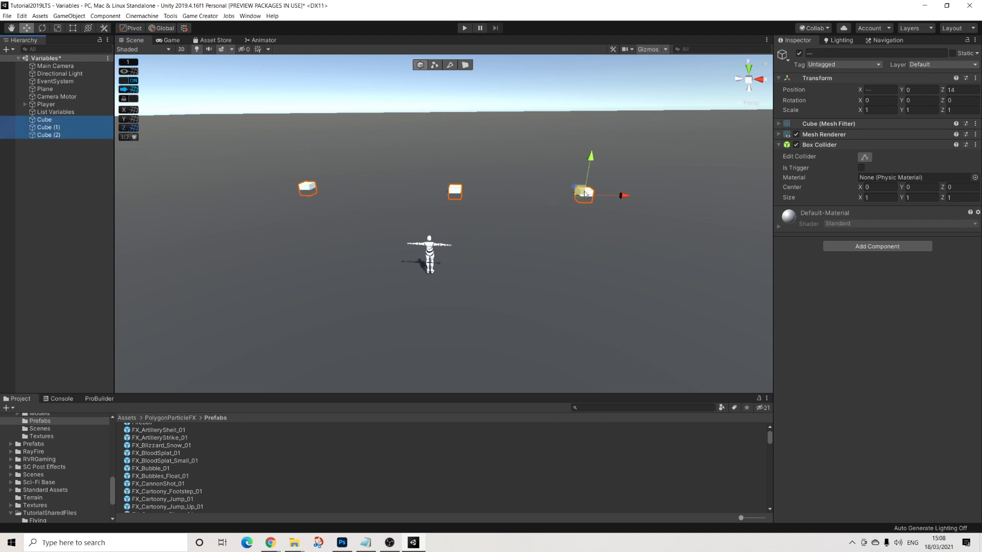
{"action": "key", "text": "ctrl+d"}
{"action": "left_click_drag", "start_coordinate": [575, 189], "coordinate": [430, 278]}
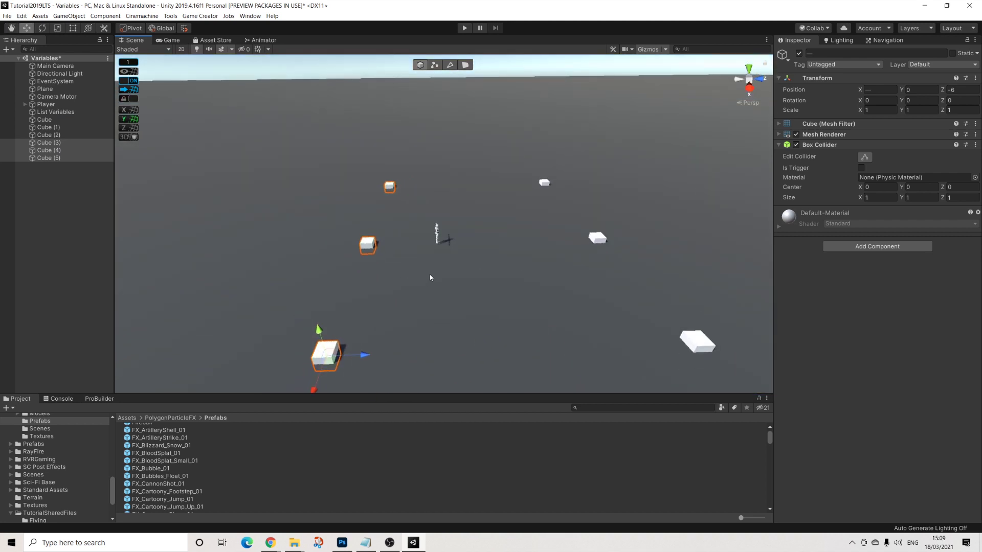
{"action": "left_click", "coordinate": [55, 111]}
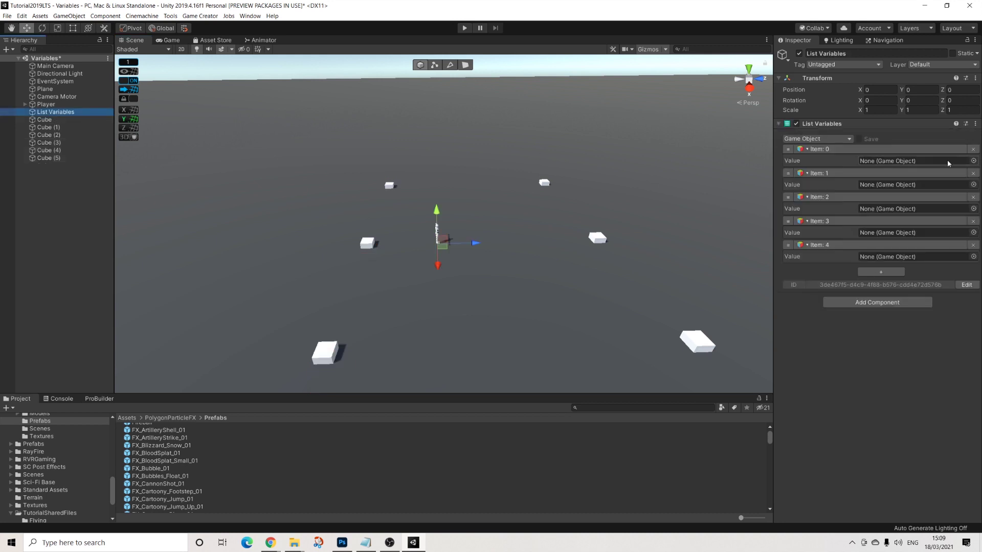
Adjust the List Variables list to six entries.
{"action": "left_click", "coordinate": [974, 150]}
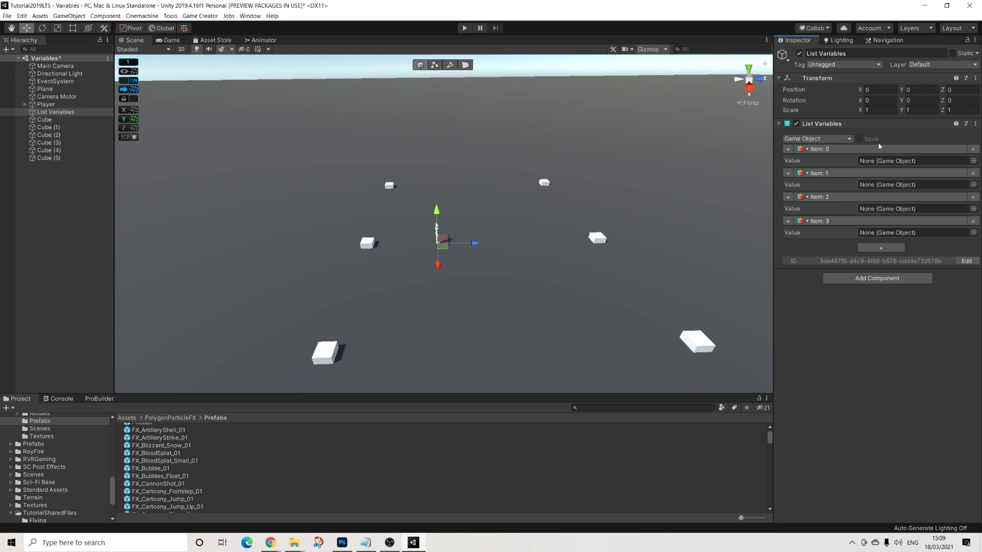
{"action": "left_click", "coordinate": [880, 248]}
{"action": "left_click", "coordinate": [880, 272]}
Assign Cube through Cube (5) to list Items 0 through 5.
{"action": "left_click_drag", "start_coordinate": [45, 119], "coordinate": [877, 161]}
{"action": "left_click_drag", "start_coordinate": [49, 128], "coordinate": [50, 129]}
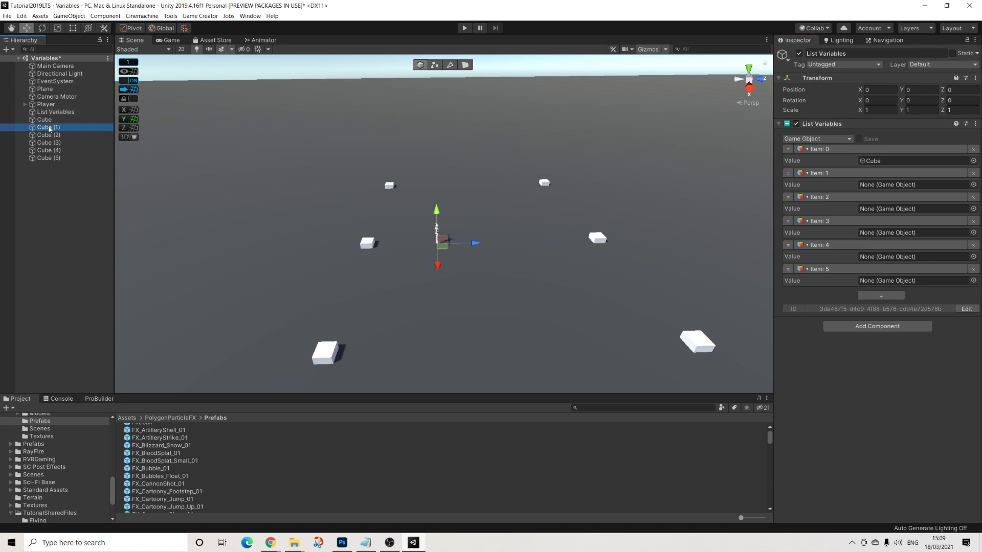
{"action": "left_click_drag", "start_coordinate": [876, 192], "coordinate": [876, 185]}
{"action": "left_click_drag", "start_coordinate": [47, 146], "coordinate": [897, 234]}
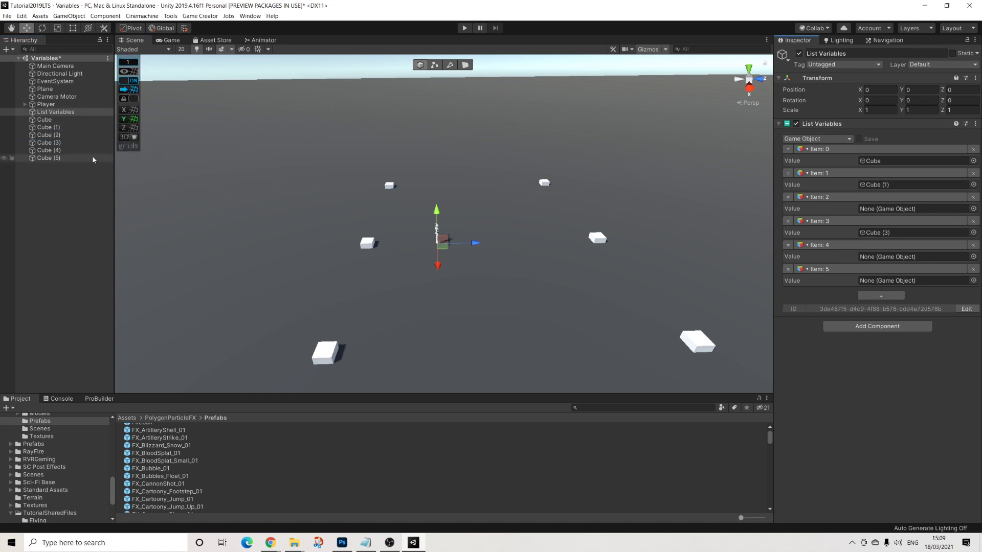
{"action": "left_click_drag", "start_coordinate": [60, 135], "coordinate": [902, 209]}
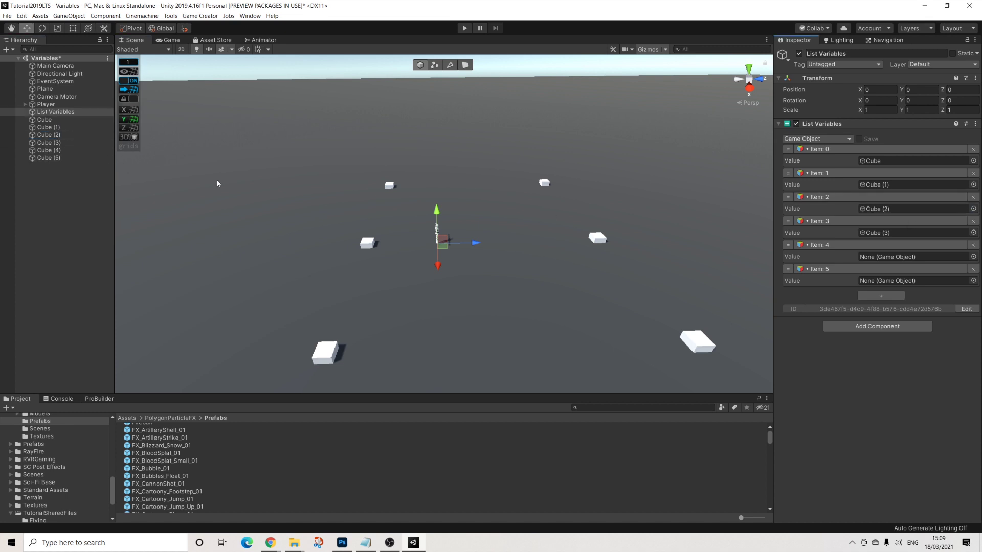
{"action": "left_click_drag", "start_coordinate": [871, 277], "coordinate": [869, 257]}
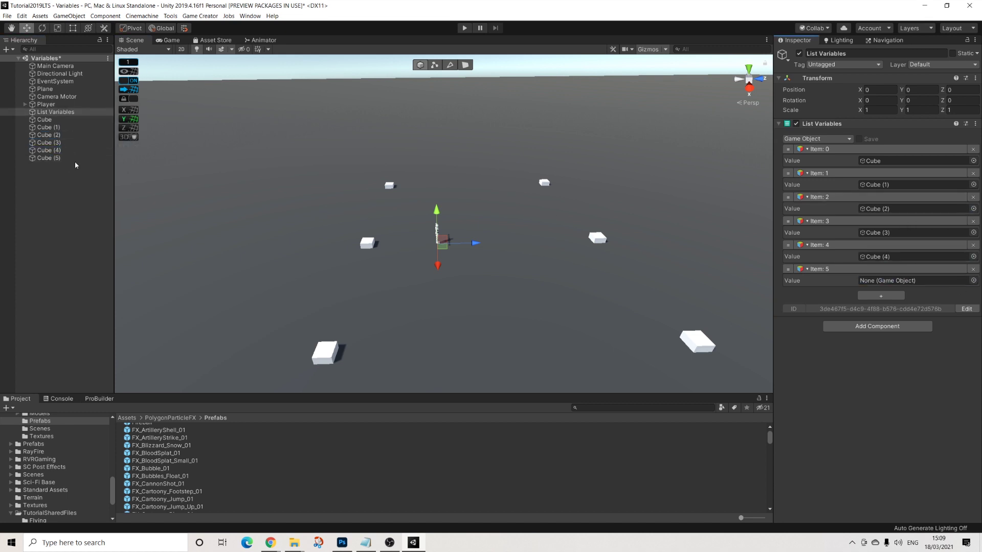
{"action": "left_click_drag", "start_coordinate": [932, 264], "coordinate": [895, 282]}
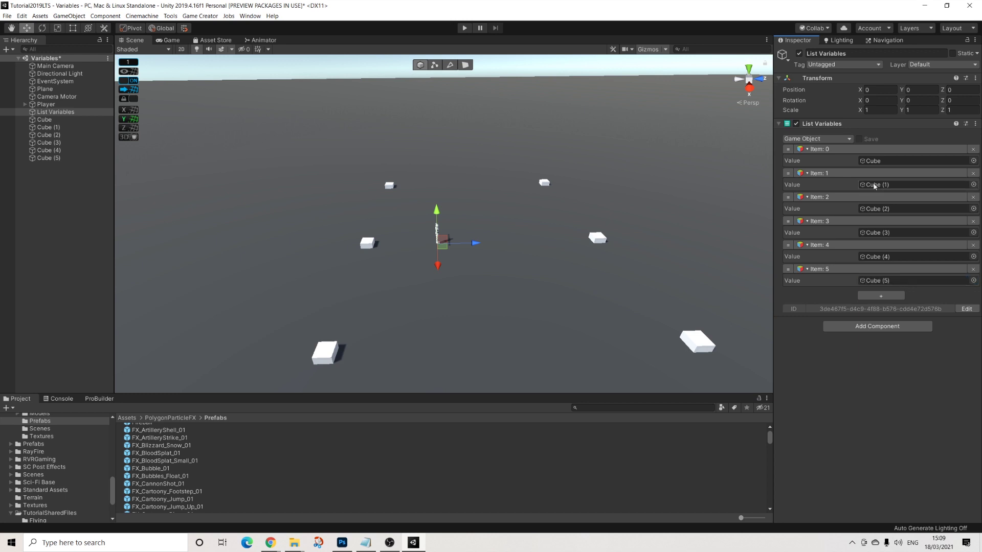
Verify each list item's cube reference, then view the Player object's components.
{"action": "left_click", "coordinate": [870, 161]}
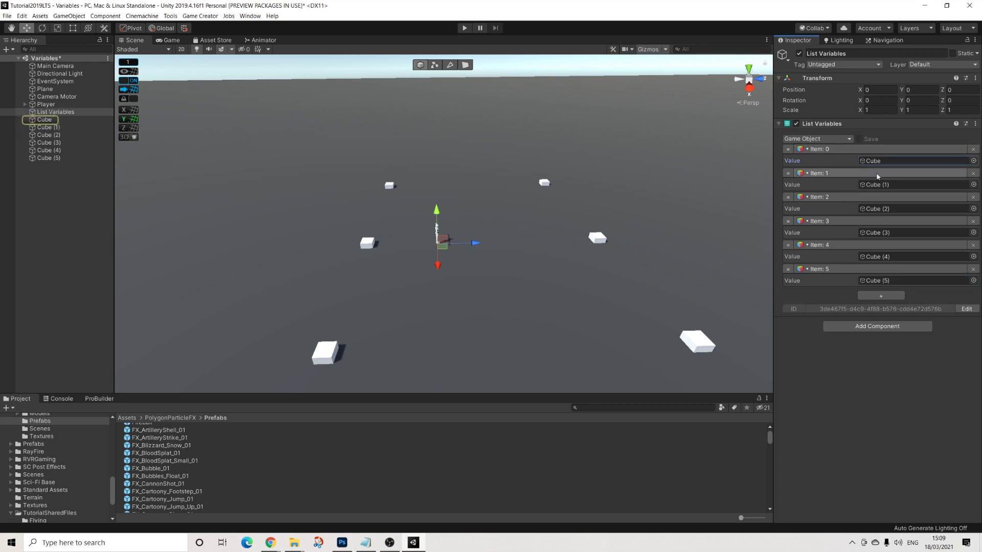
{"action": "left_click", "coordinate": [875, 185]}
{"action": "left_click", "coordinate": [878, 209]}
{"action": "left_click", "coordinate": [880, 233]}
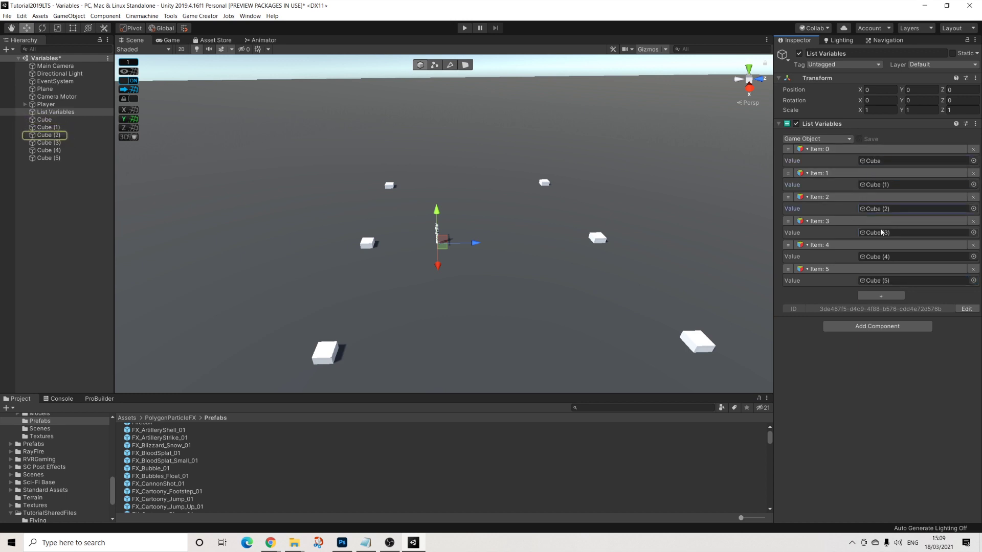
{"action": "left_click", "coordinate": [879, 257]}
{"action": "left_click", "coordinate": [879, 280]}
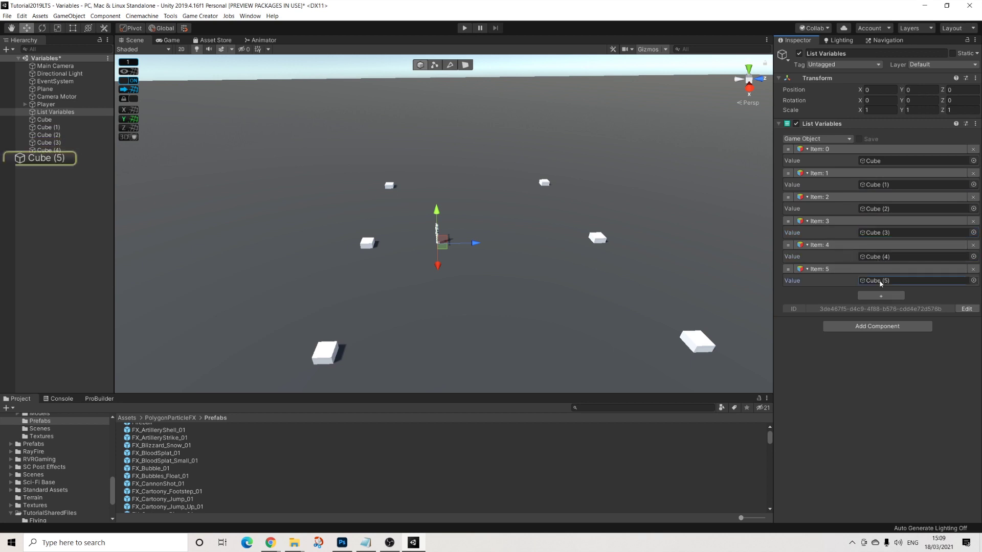
{"action": "left_click", "coordinate": [51, 158]}
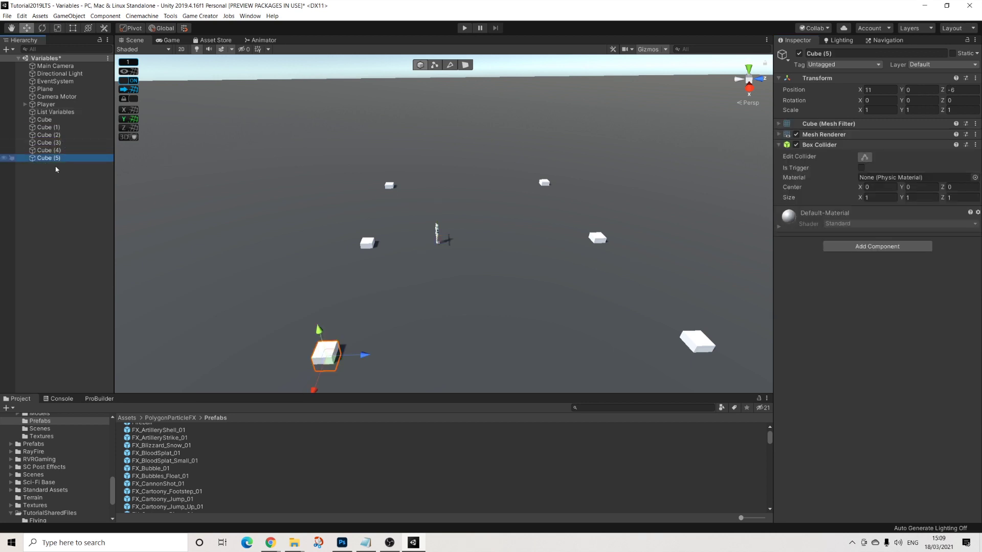
{"action": "left_click", "coordinate": [53, 112]}
{"action": "left_click", "coordinate": [46, 104]}
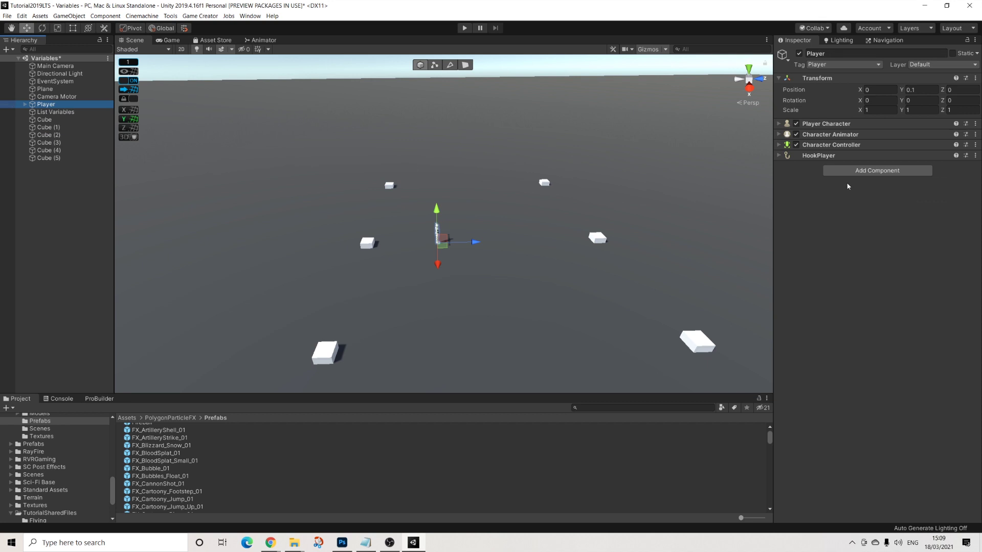
Create a new Game Creator Trigger in the Hierarchy and remove its Sphere Collider.
{"action": "right_click", "coordinate": [50, 202]}
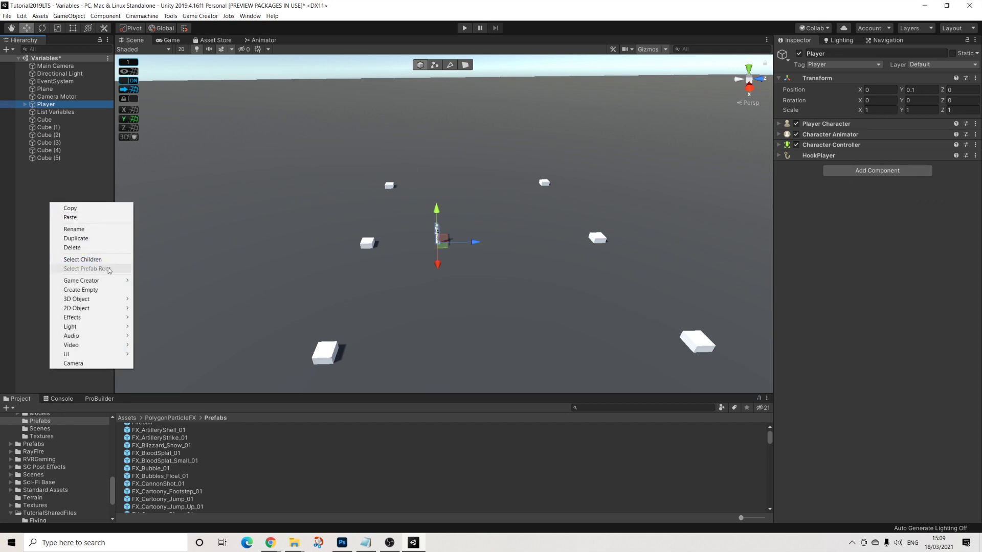
{"action": "mouse_move", "coordinate": [121, 281]}
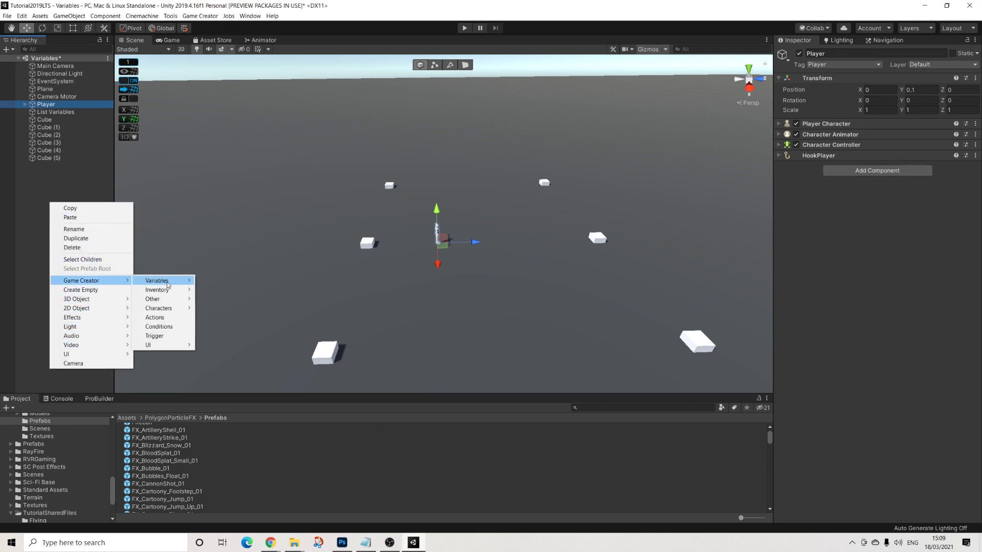
{"action": "left_click", "coordinate": [169, 338]}
{"action": "left_click", "coordinate": [975, 124]}
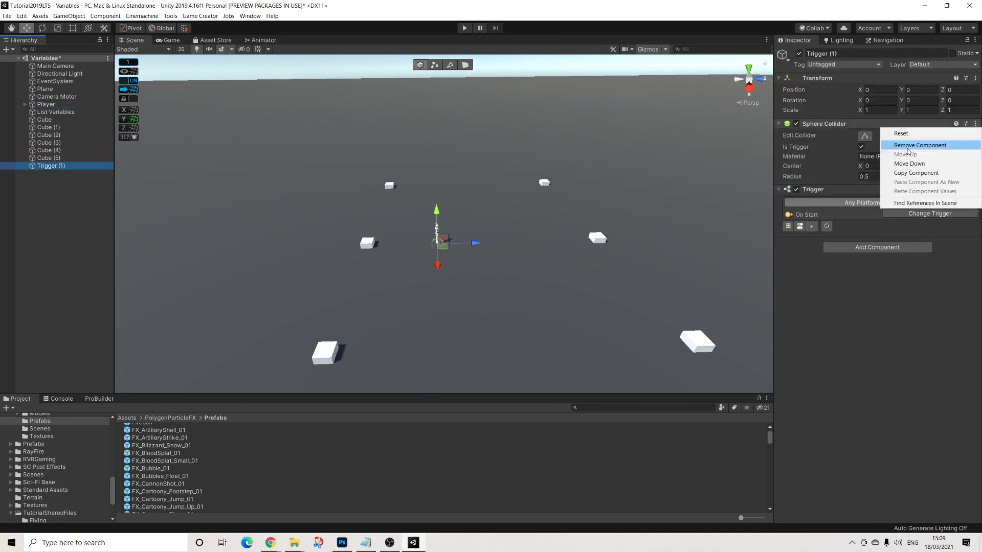
{"action": "left_click", "coordinate": [911, 146]}
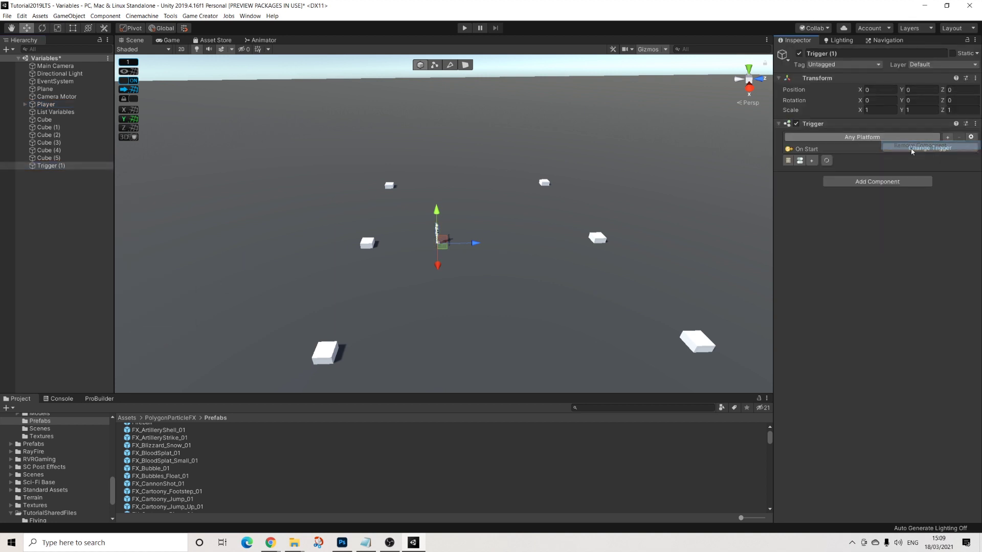
Add an Actions component to the trigger and link it into the trigger's actions slot.
{"action": "left_click", "coordinate": [867, 182]}
{"action": "type", "text": "ac"}
{"action": "left_click", "coordinate": [840, 217]}
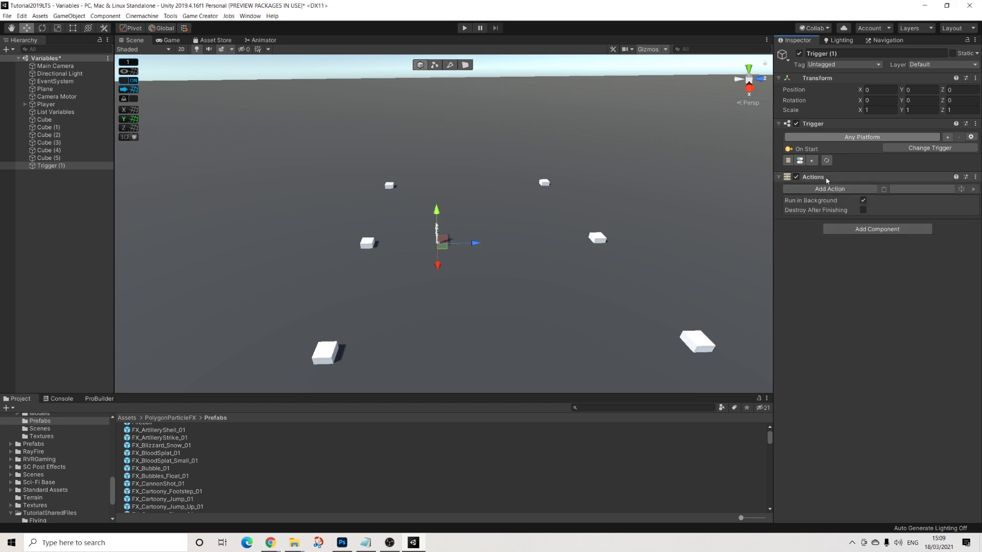
{"action": "left_click", "coordinate": [813, 161]}
{"action": "left_click_drag", "start_coordinate": [813, 187], "coordinate": [825, 173]}
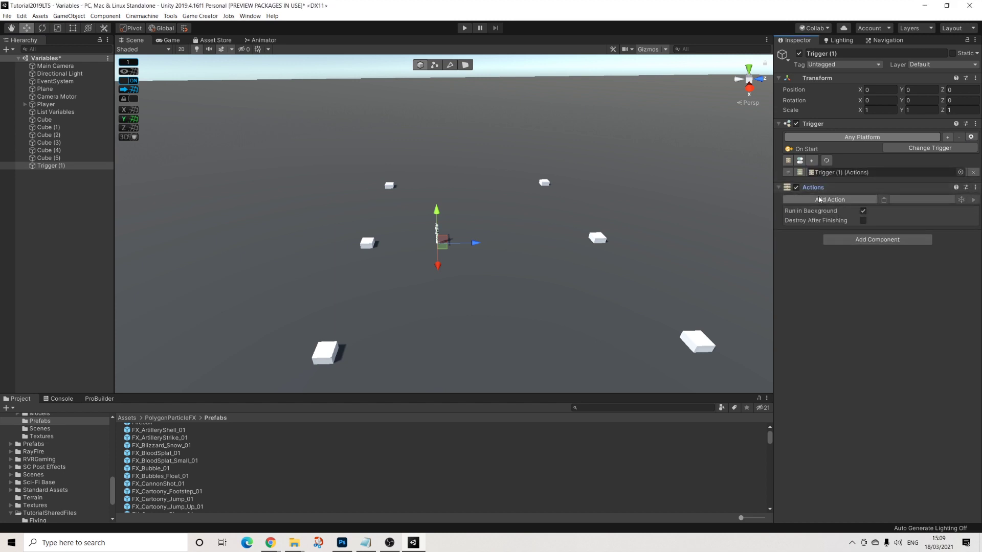
{"action": "left_click", "coordinate": [818, 199]}
Add a Move Character action that moves the Player toward a variable.
{"action": "type", "text": "move"}
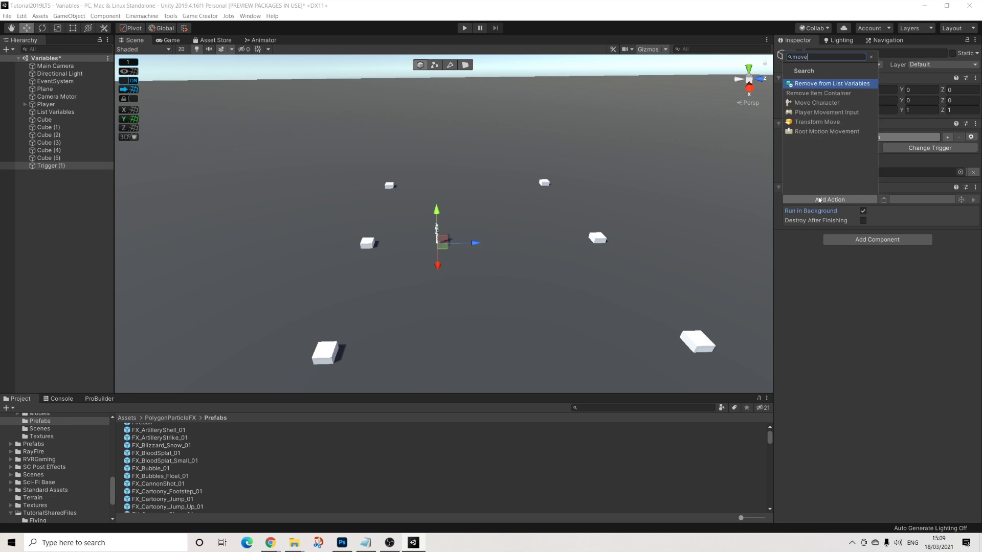
{"action": "left_click", "coordinate": [817, 103]}
{"action": "left_click", "coordinate": [881, 210]}
{"action": "left_click", "coordinate": [908, 222]}
{"action": "left_click", "coordinate": [880, 224]}
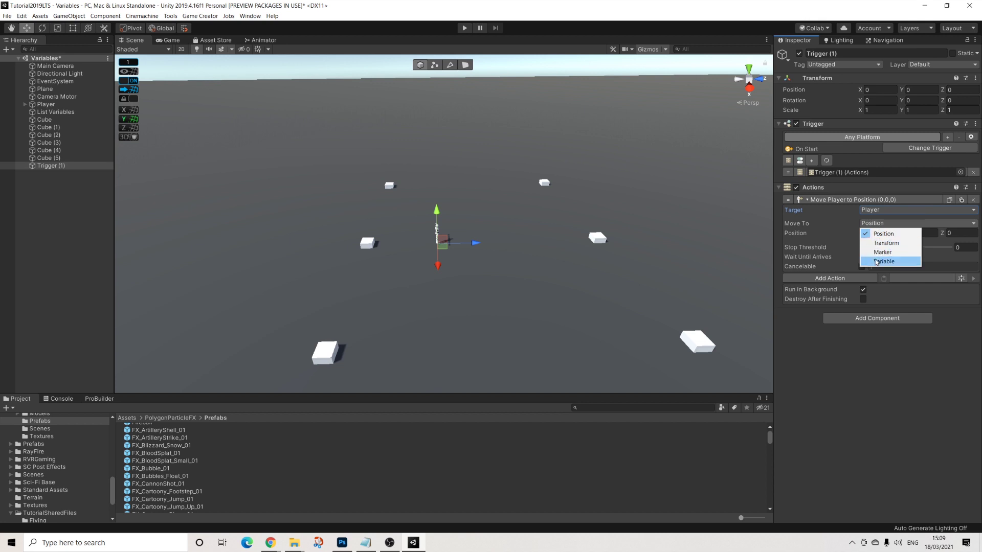
{"action": "left_click", "coordinate": [885, 262]}
Set the destination to a random item from List Variables, then start Play mode.
{"action": "left_click", "coordinate": [881, 234]}
{"action": "left_click", "coordinate": [876, 262]}
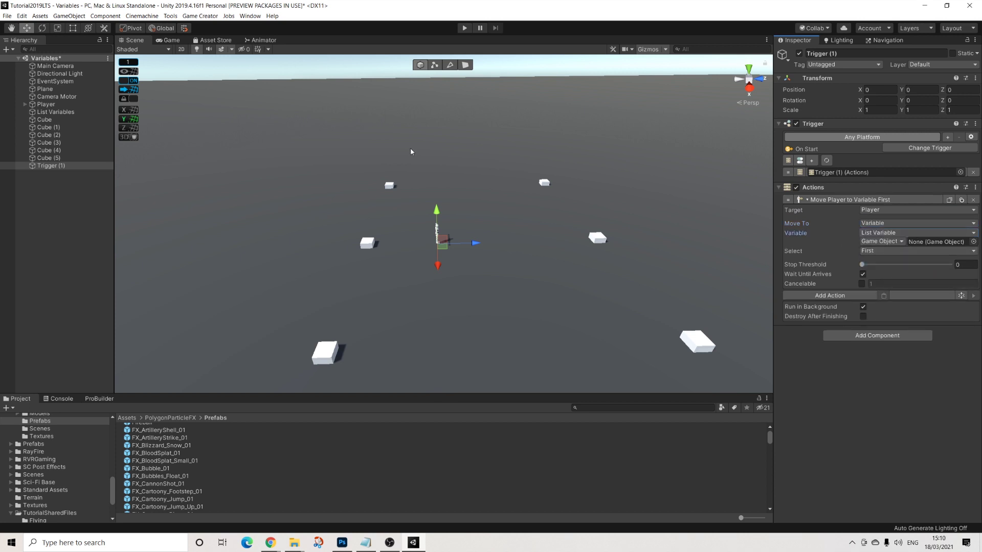
{"action": "left_click_drag", "start_coordinate": [56, 112], "coordinate": [193, 126]}
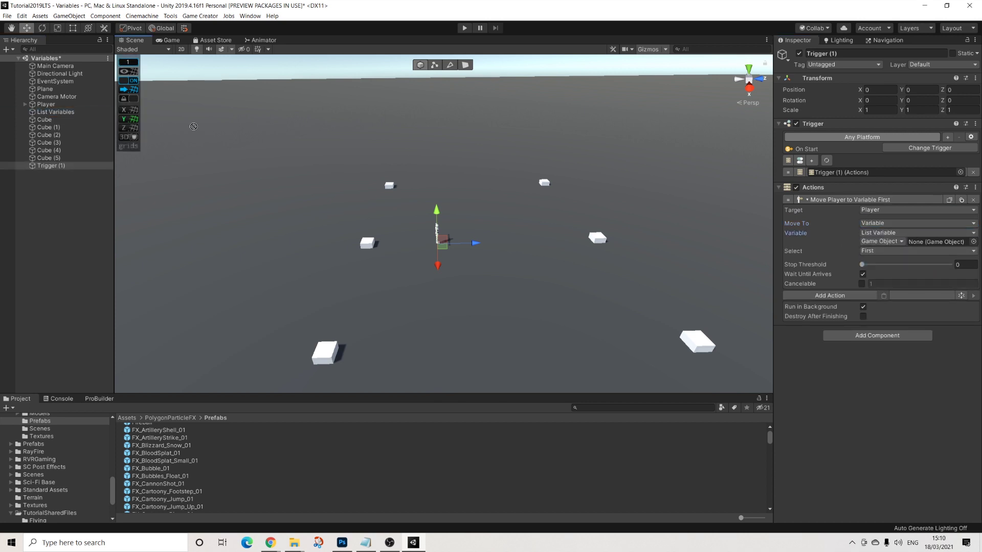
{"action": "left_click", "coordinate": [902, 250]}
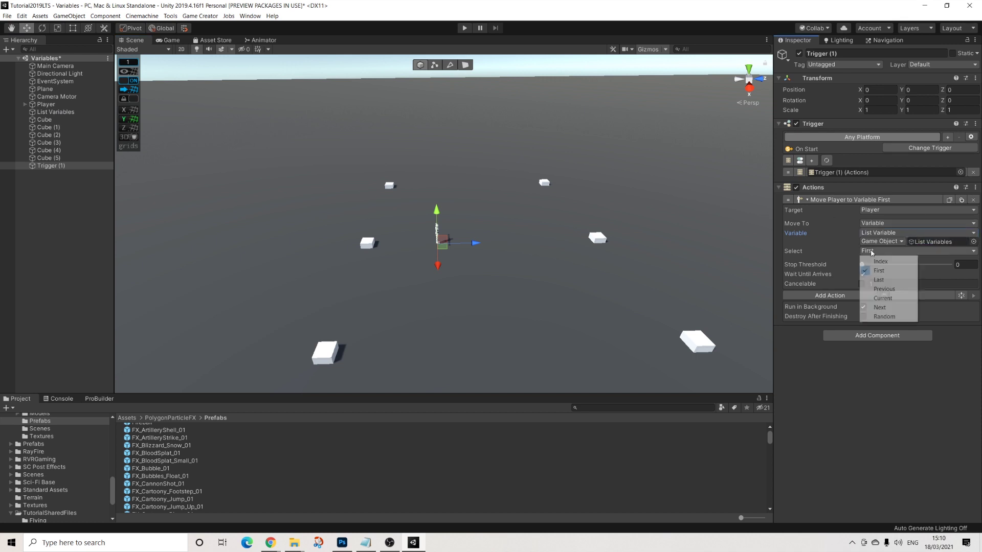
{"action": "left_click", "coordinate": [886, 317]}
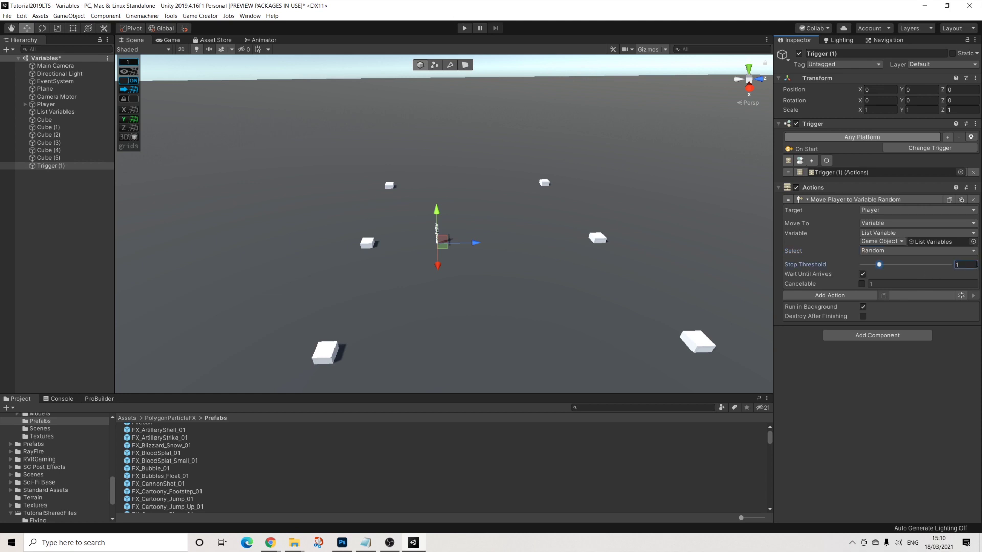
{"action": "left_click", "coordinate": [464, 29]}
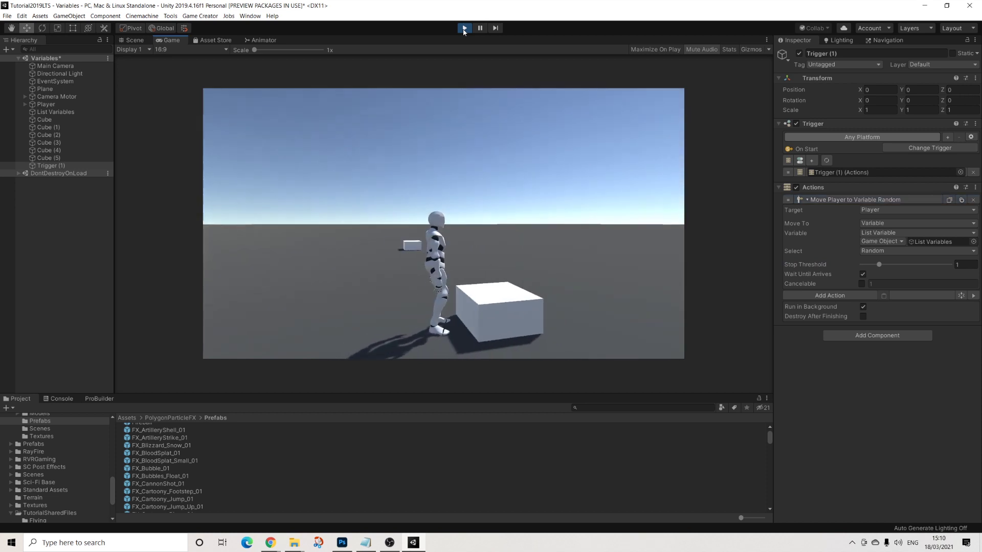
Stop the game and make the Box Colliders of Cube through Cube (5) triggers.
{"action": "left_click", "coordinate": [465, 28]}
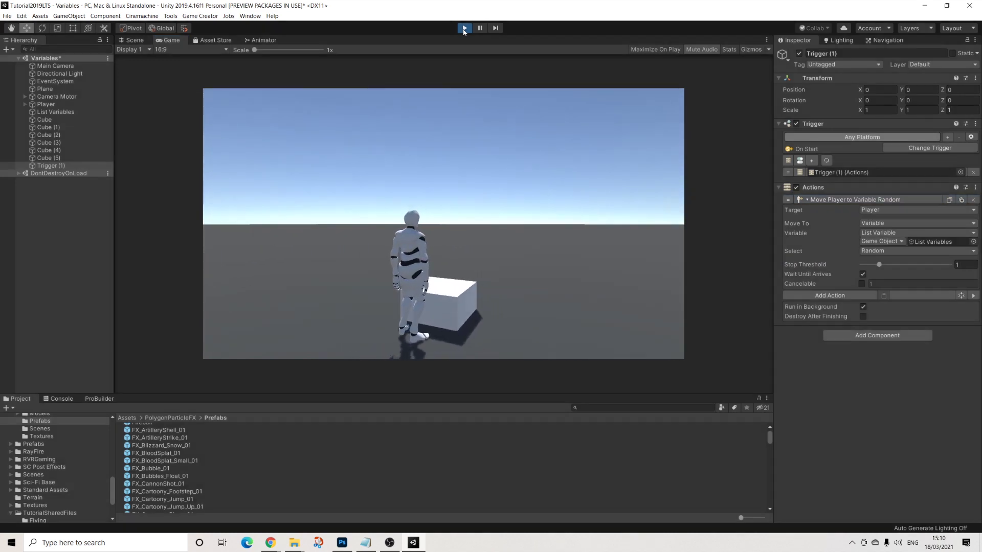
{"action": "left_click", "coordinate": [49, 158]}
{"action": "left_click", "coordinate": [44, 119]}
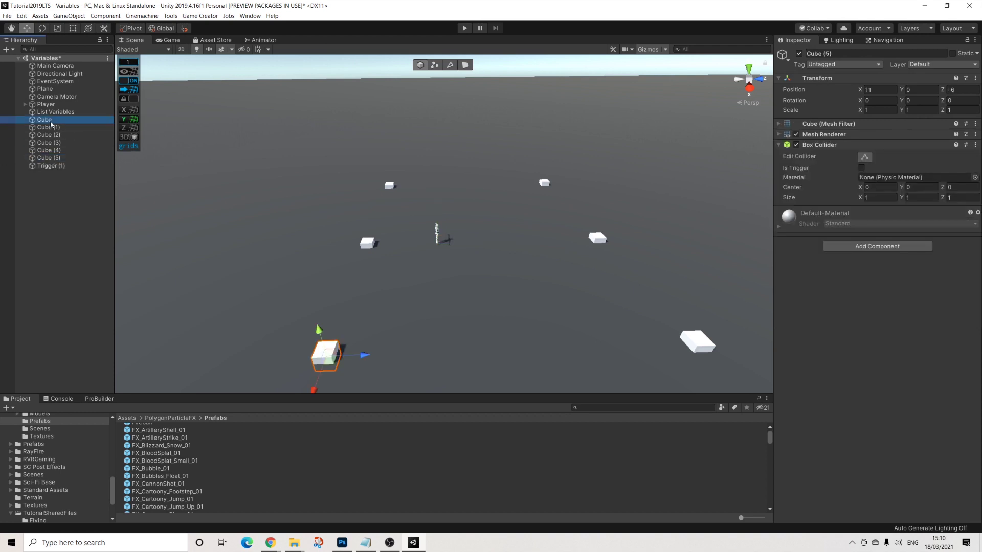
{"action": "left_click", "coordinate": [49, 158], "text": "shift"}
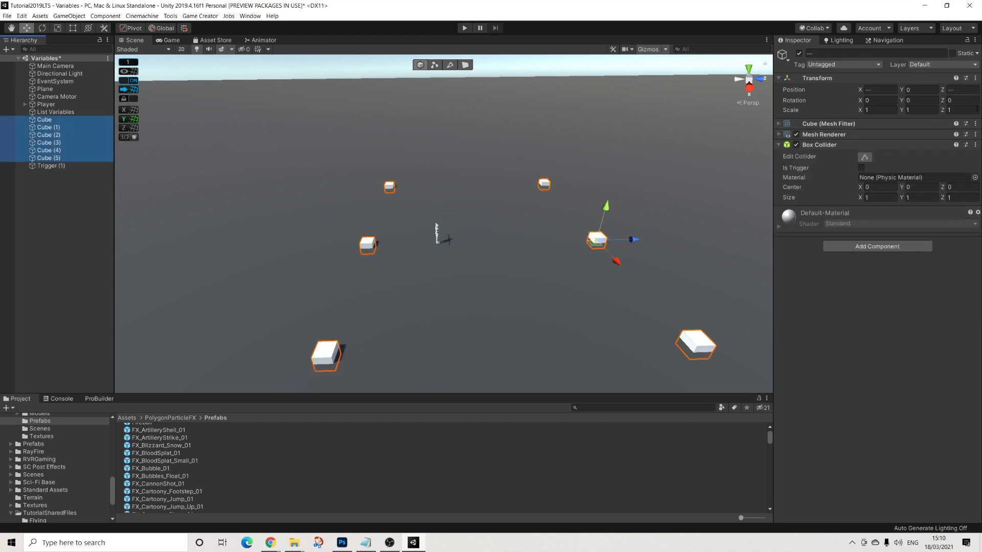
{"action": "left_click", "coordinate": [863, 168]}
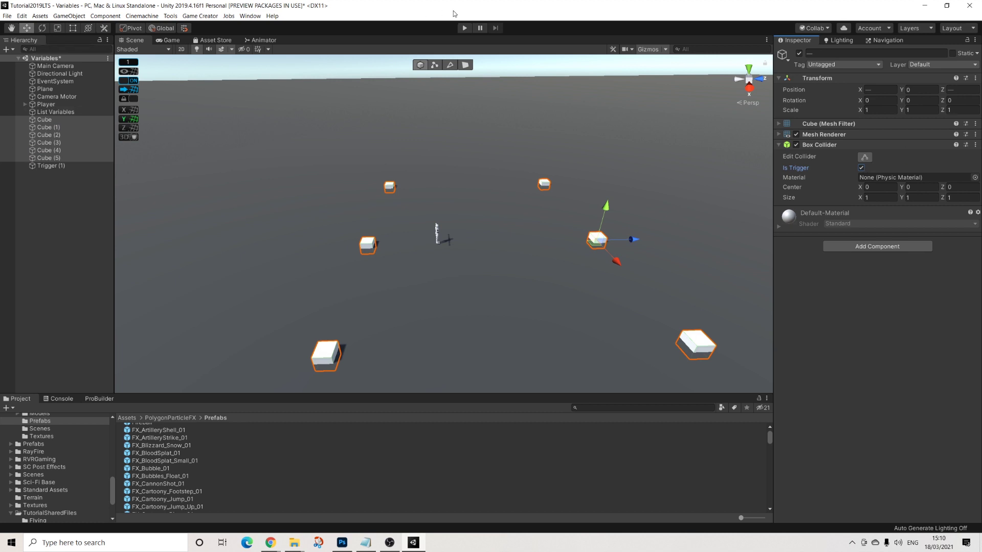
Test-run the game again, then select List Variables to check its cubes.
{"action": "left_click", "coordinate": [466, 29]}
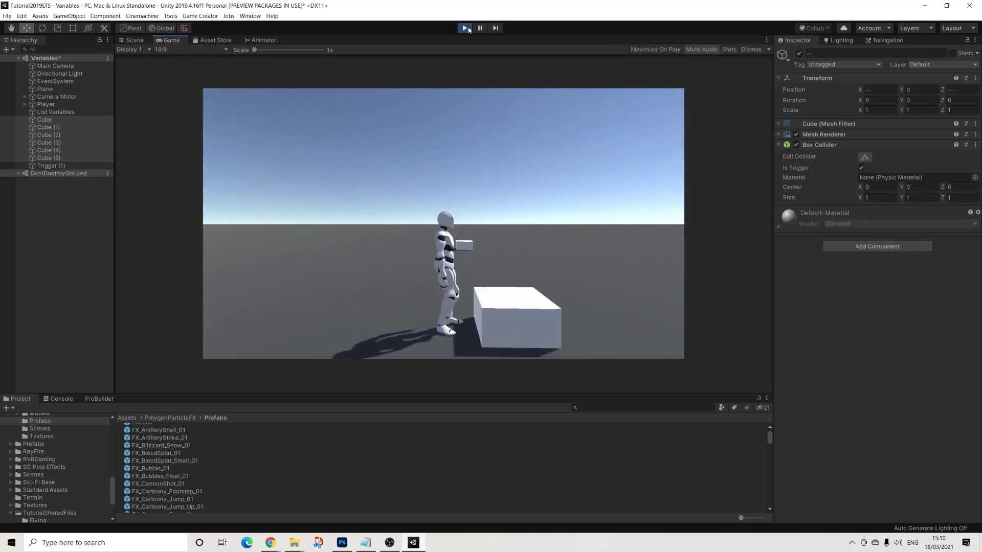
{"action": "left_click", "coordinate": [465, 28]}
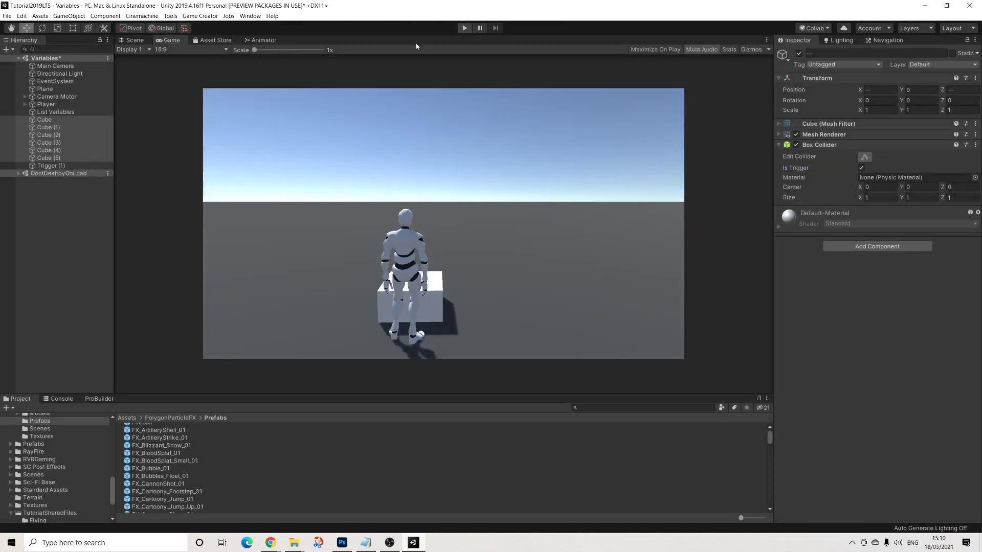
{"action": "left_click", "coordinate": [55, 112]}
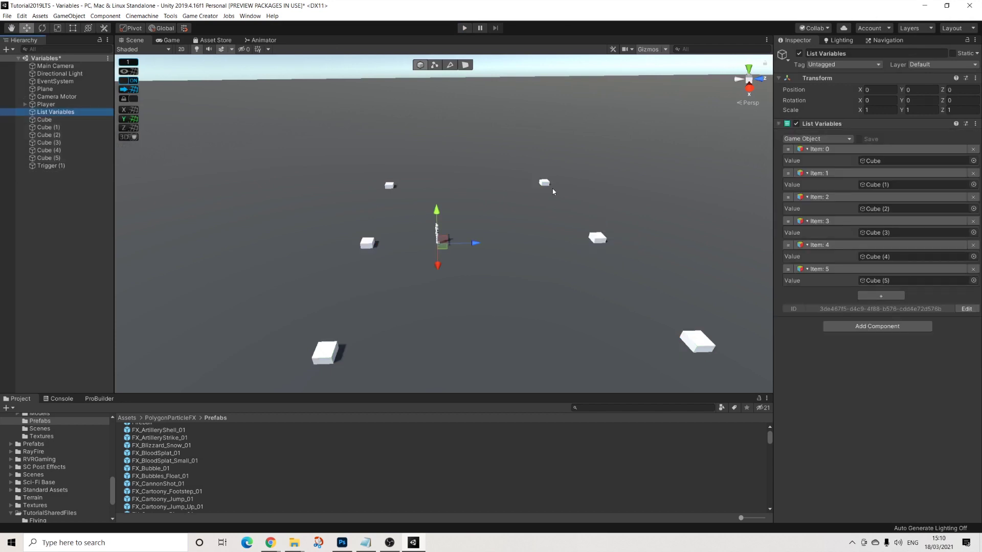
Add a Restart Actions action to Trigger (1)'s action list.
{"action": "left_click", "coordinate": [51, 166]}
{"action": "left_click", "coordinate": [830, 296]}
{"action": "type", "text": "RES"}
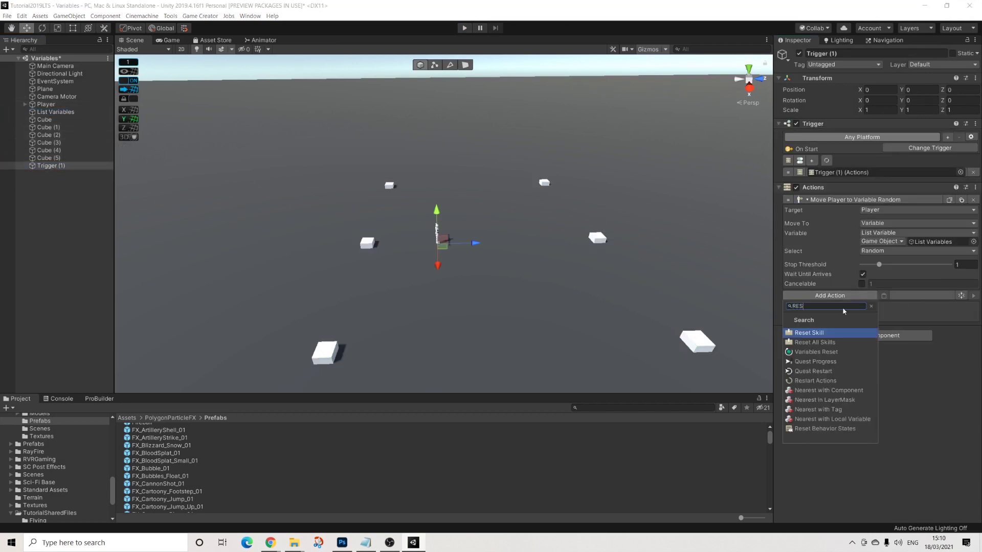
{"action": "left_click", "coordinate": [808, 381]}
Add a 0.5-second Wait before the restart, then run the game.
{"action": "left_click", "coordinate": [830, 326]}
{"action": "type", "text": "WA"}
{"action": "left_click", "coordinate": [801, 383]}
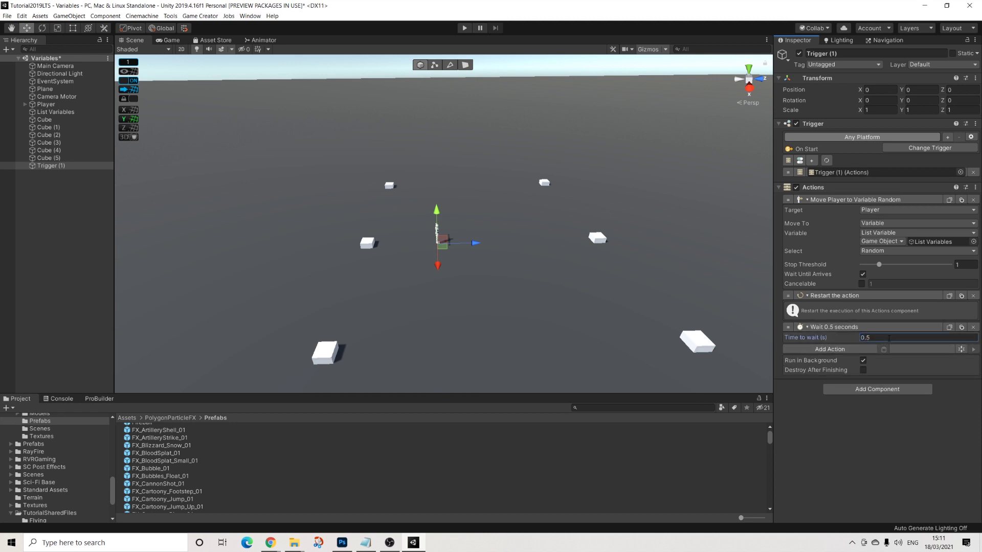
{"action": "left_click_drag", "start_coordinate": [787, 293], "coordinate": [788, 342]}
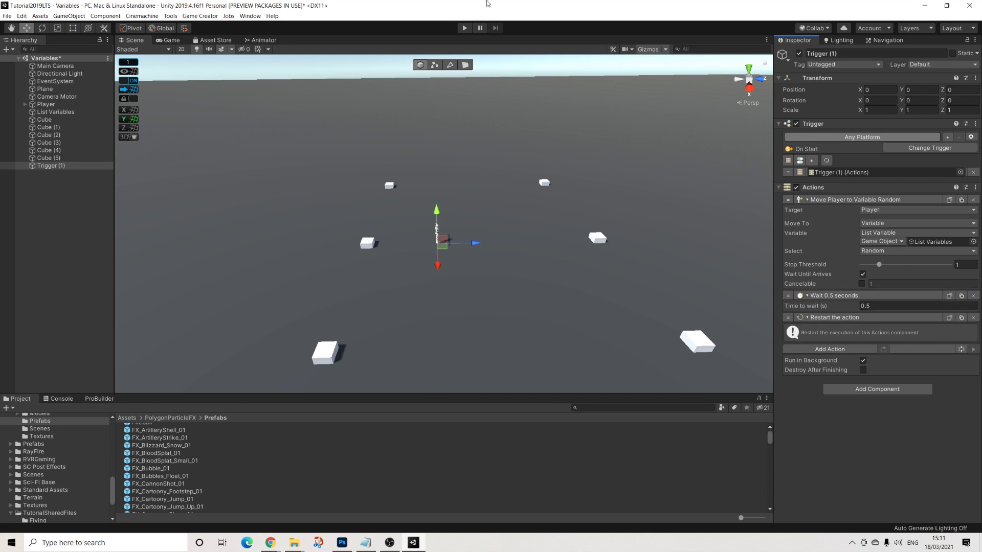
{"action": "left_click", "coordinate": [465, 28]}
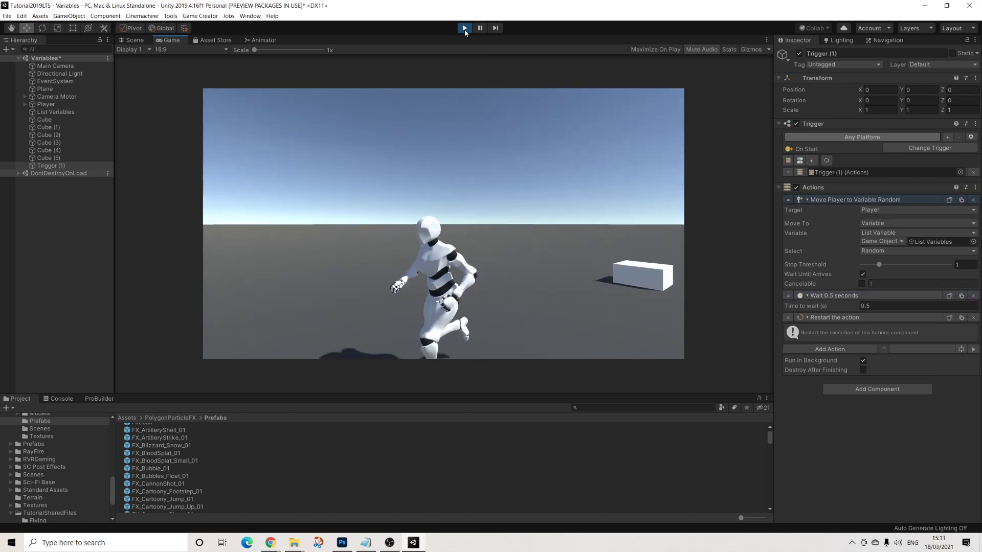
Stop Play mode after the Player has walked repeatedly between random cubes.
{"action": "left_click", "coordinate": [465, 31]}
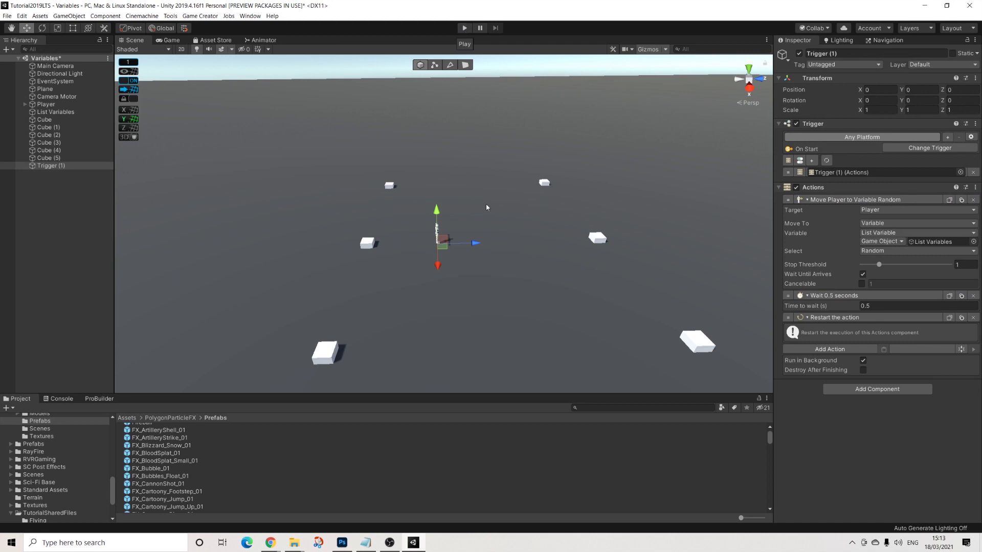
Open the Select dropdown in the Move Player action to view the list-item choices.
{"action": "left_click", "coordinate": [872, 251]}
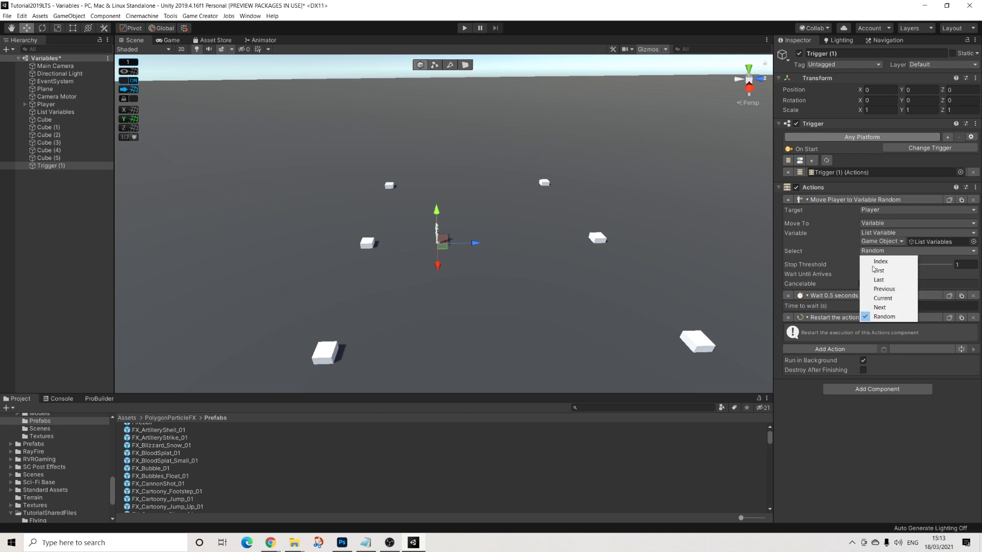